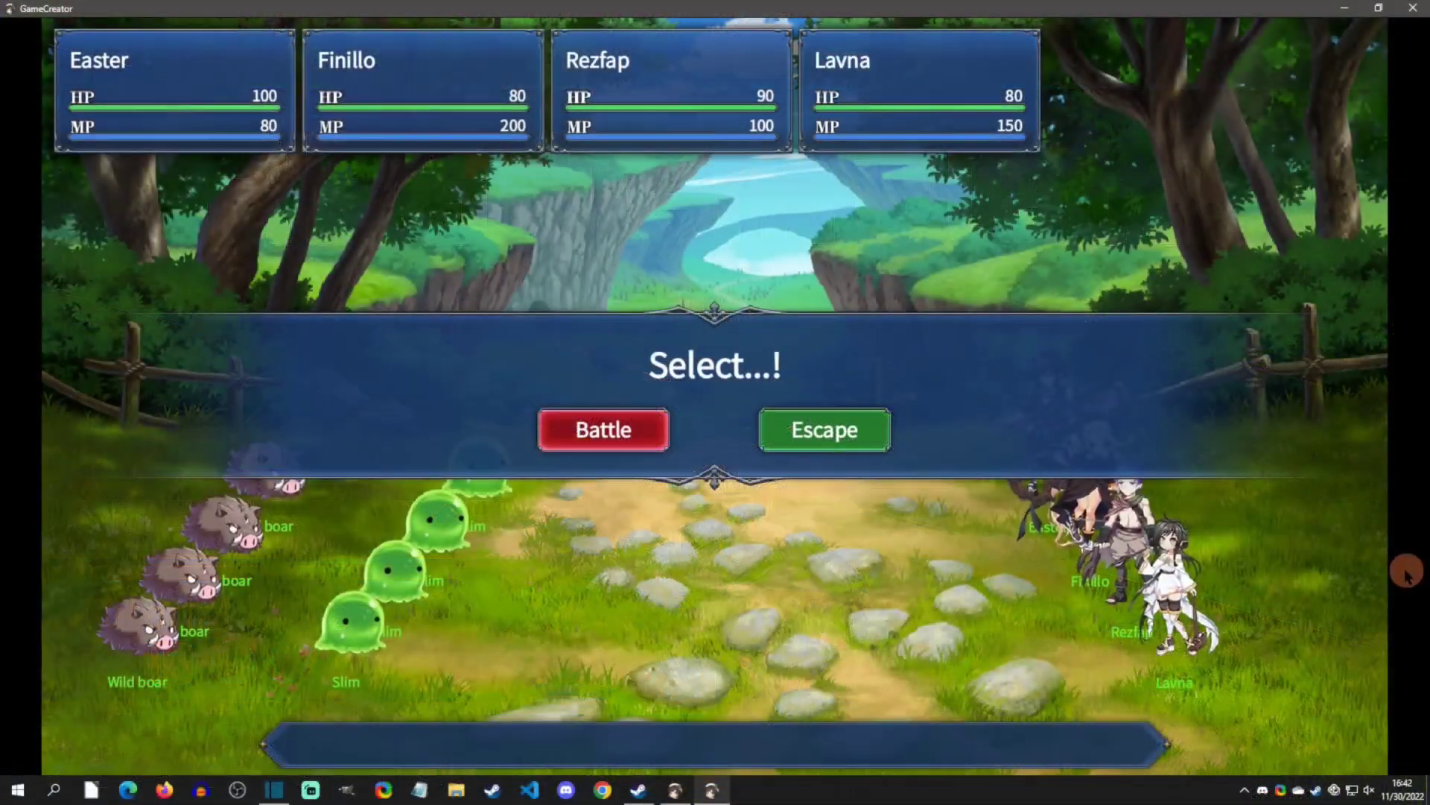
- Start the fight, back out of a regular attack, and have the first character cast FireBall
left_click(596, 422)
left_click(887, 283)
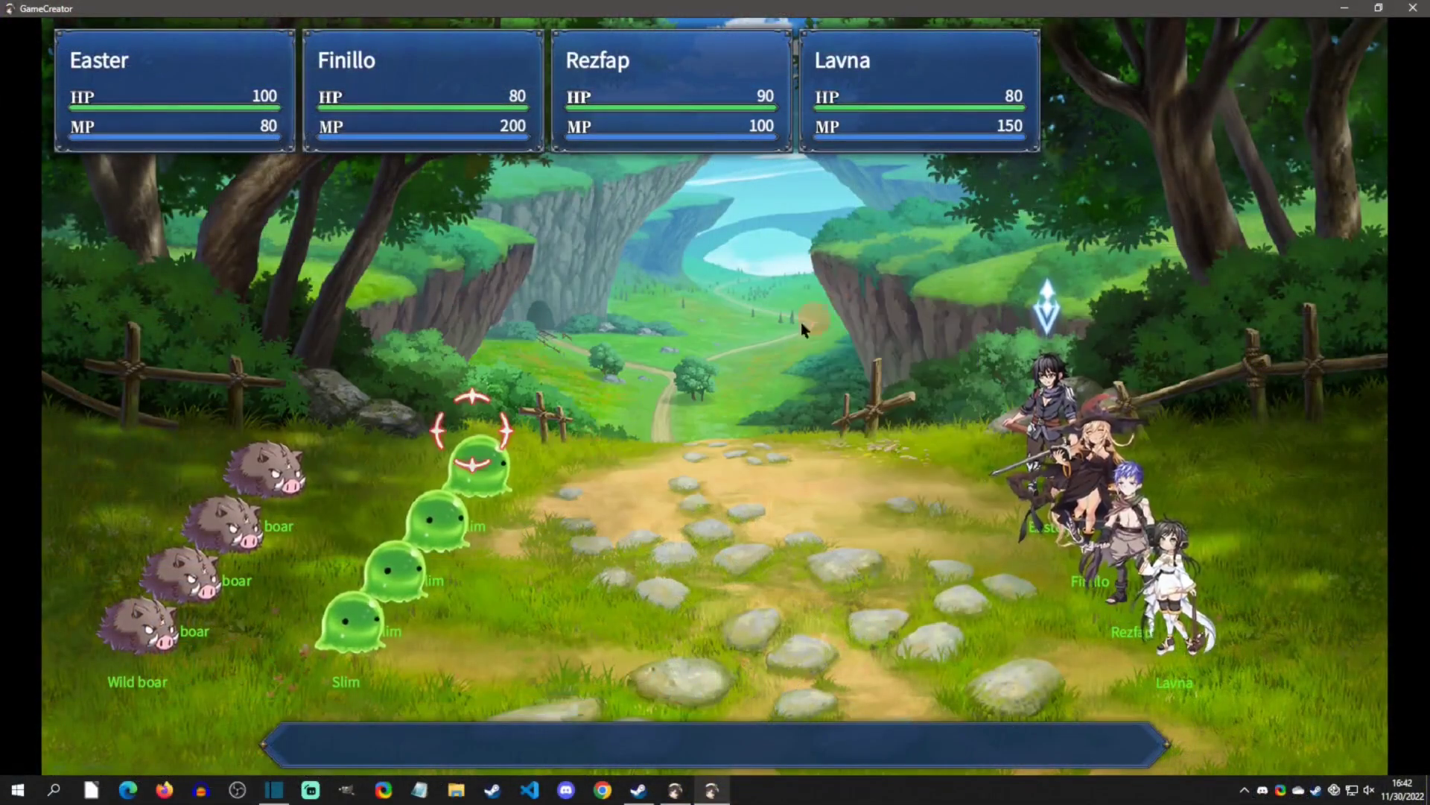
right_click(498, 456)
left_click(907, 322)
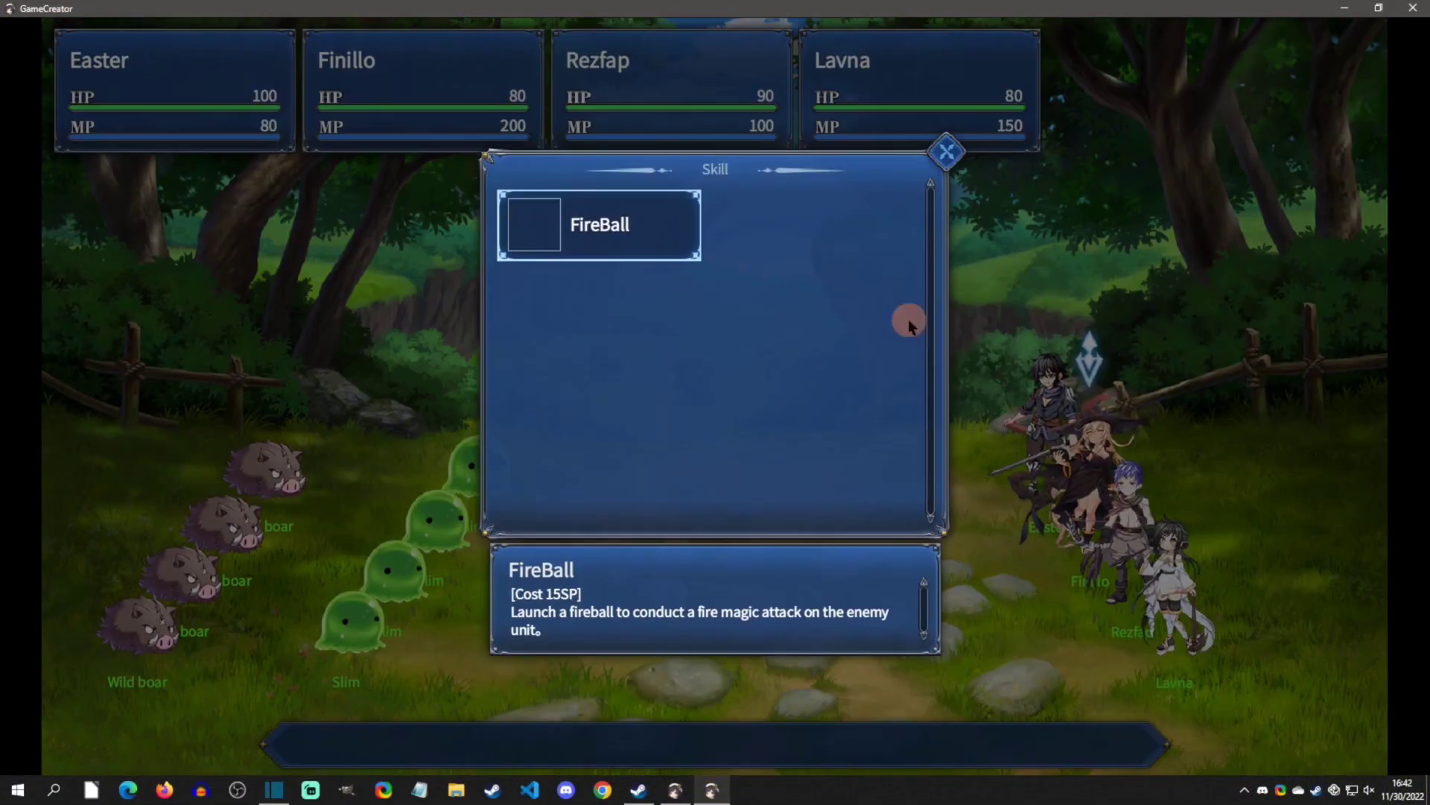
left_click(574, 239)
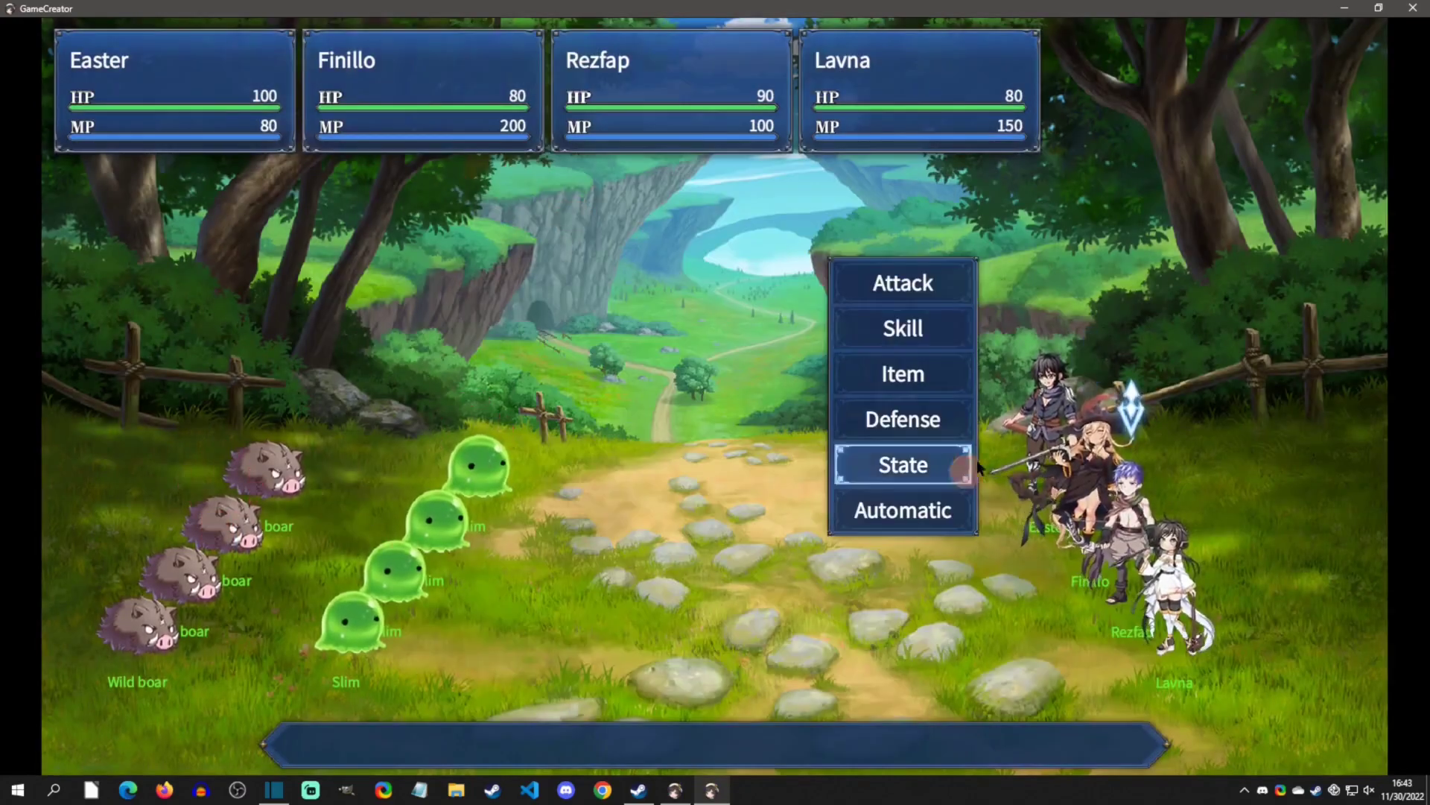
- Have the next character cast Poisoned on a slime
left_click(920, 336)
left_click(639, 235)
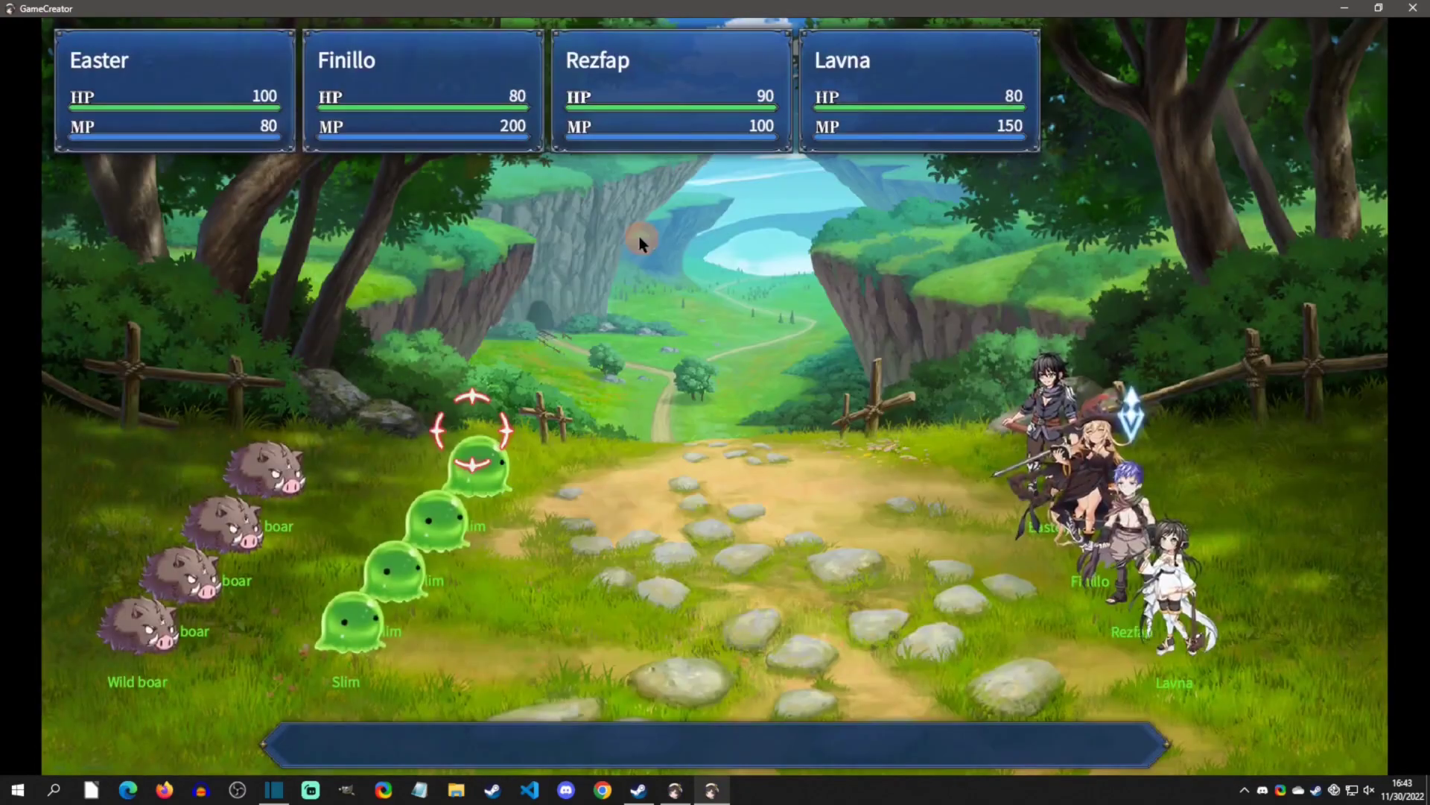
left_click(364, 633)
left_click(905, 328)
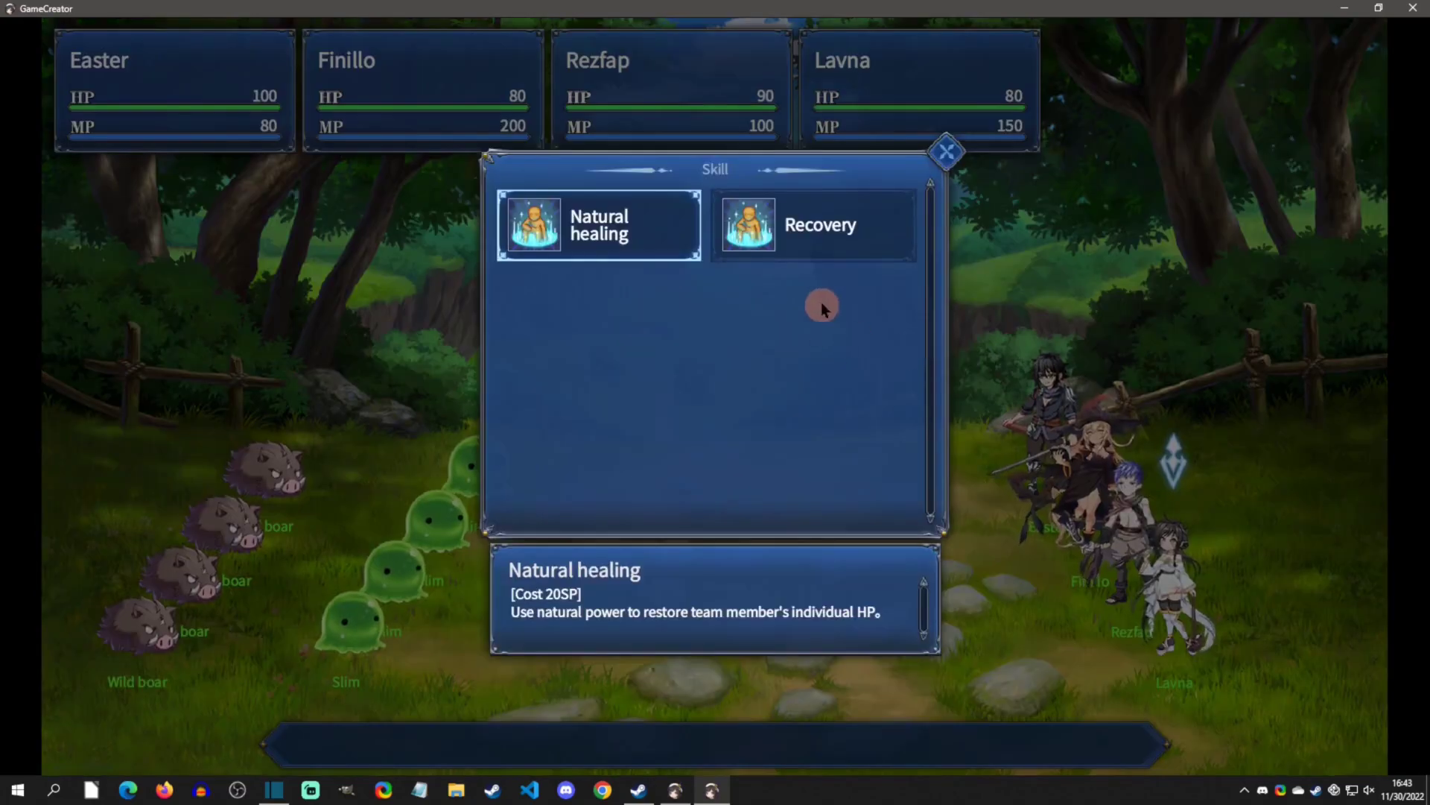
- Use Recovery to end the turn, scan Steam's DLC list including Sword of dream, then return to GameCreator
left_click(825, 223)
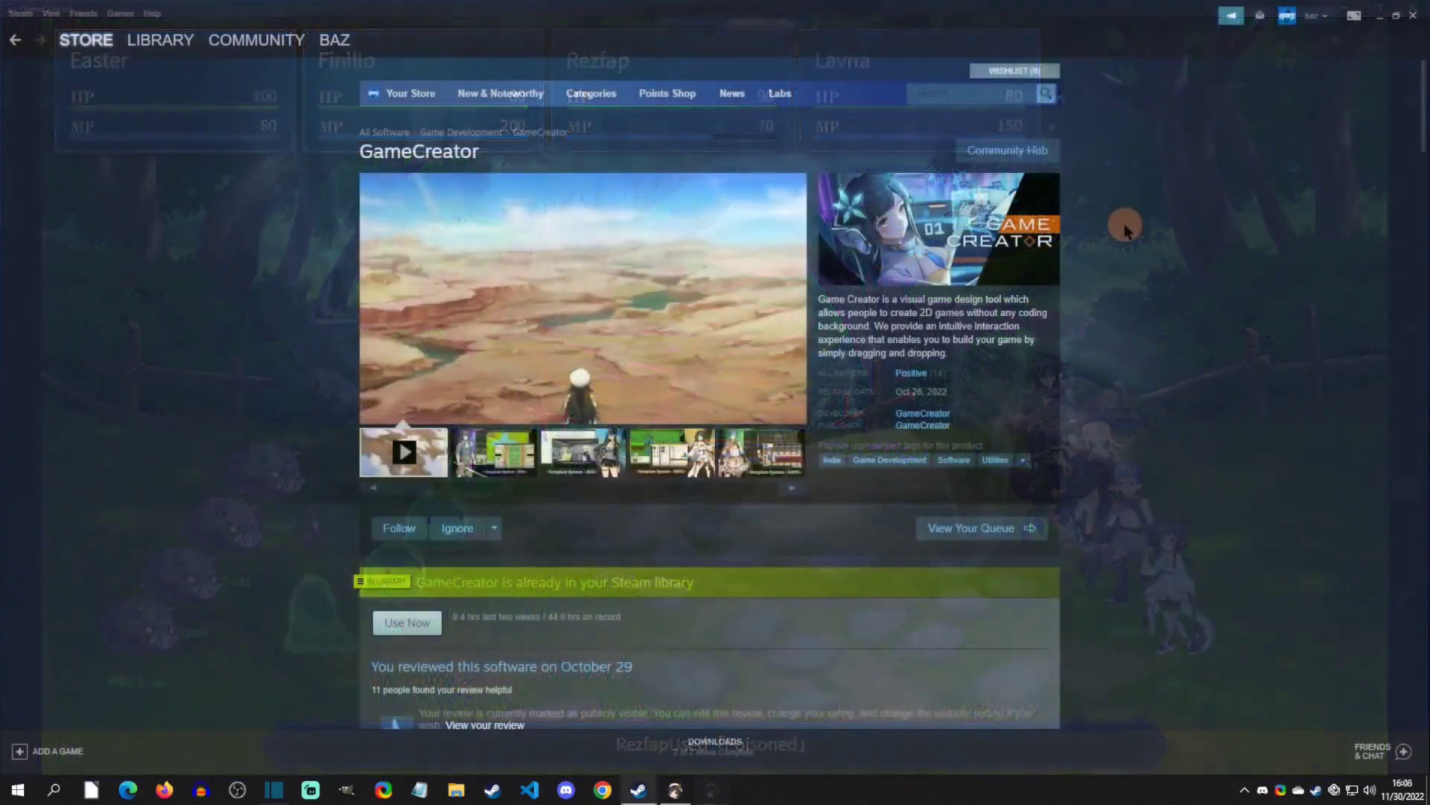
scroll(1124, 239, "down", 12)
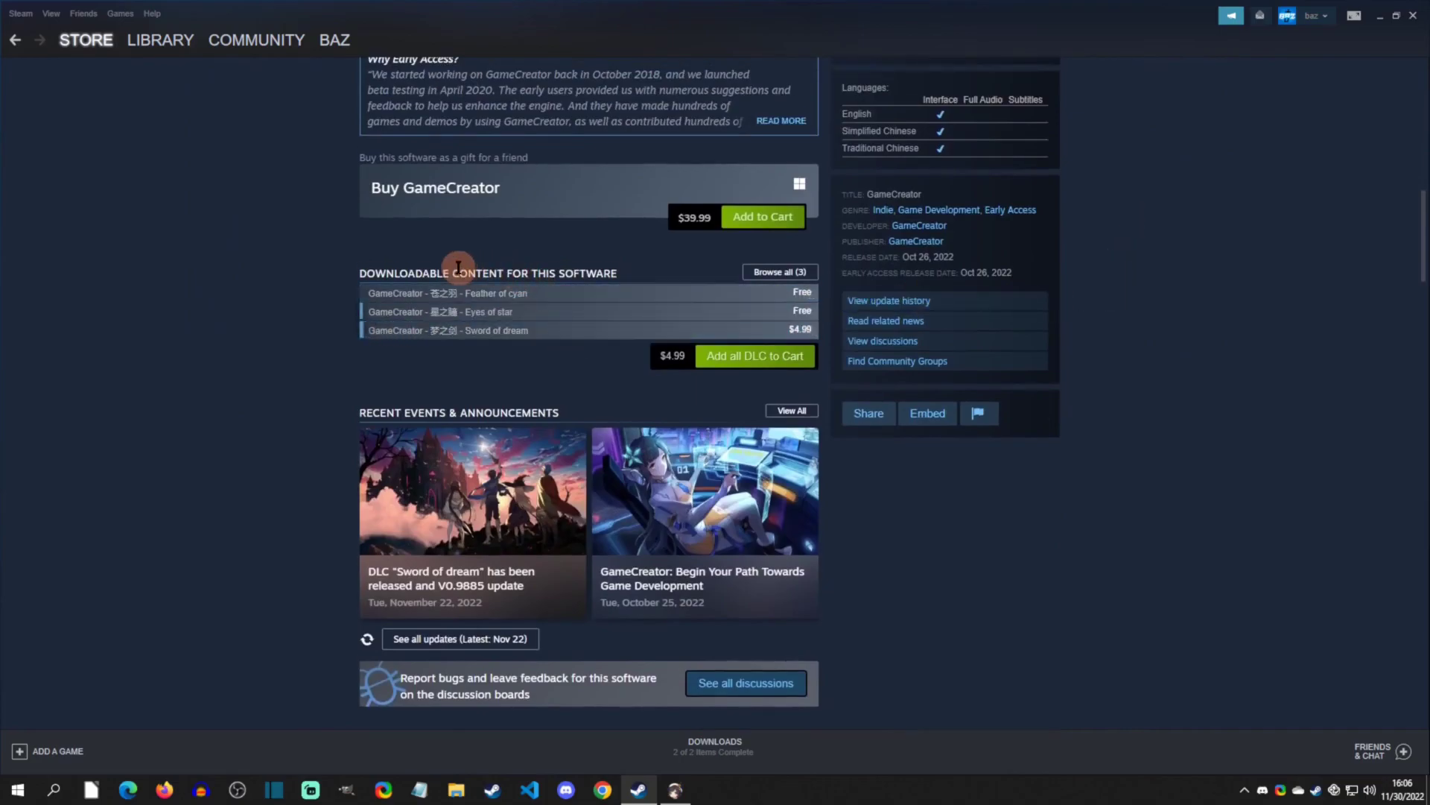
mouse_move(557, 335)
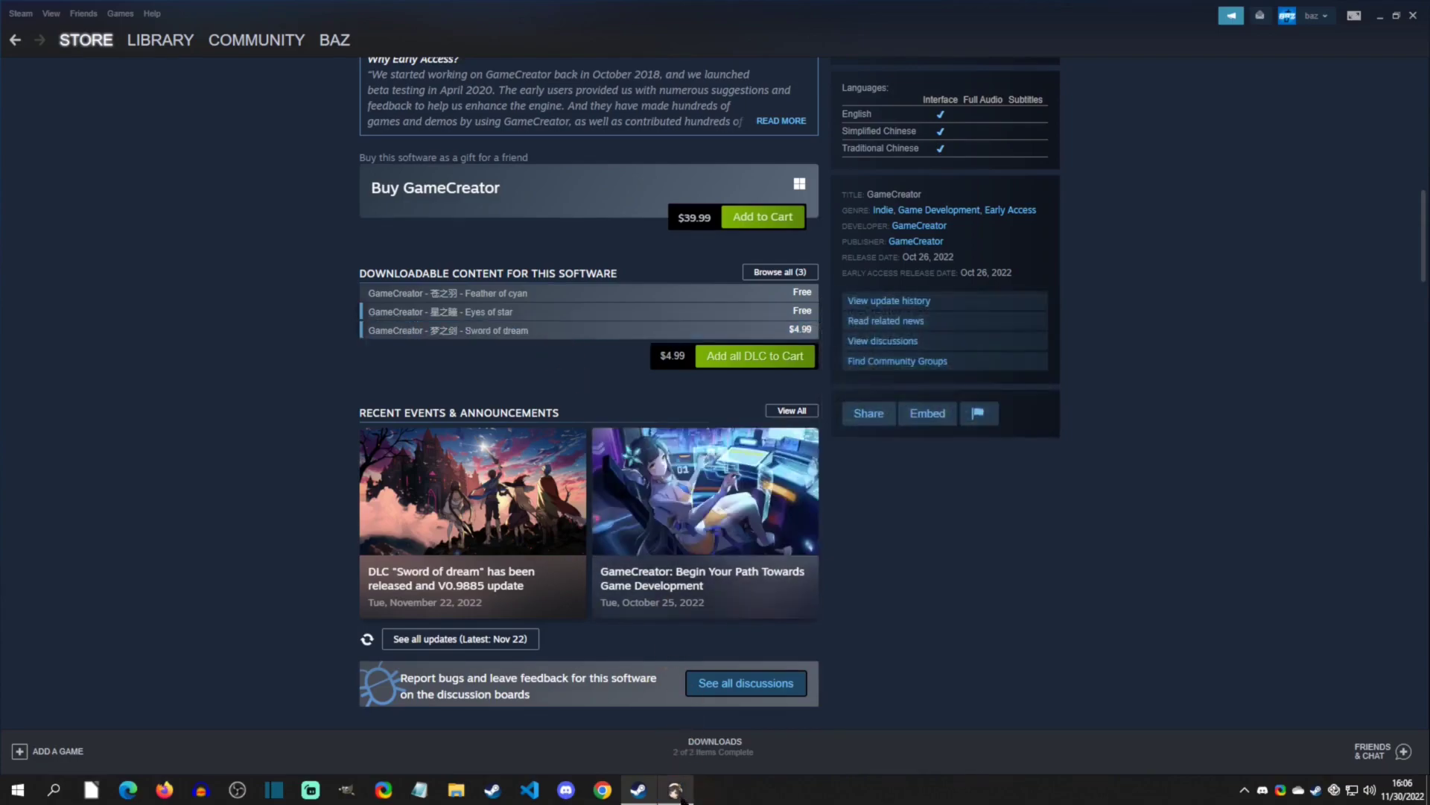
left_click(675, 790)
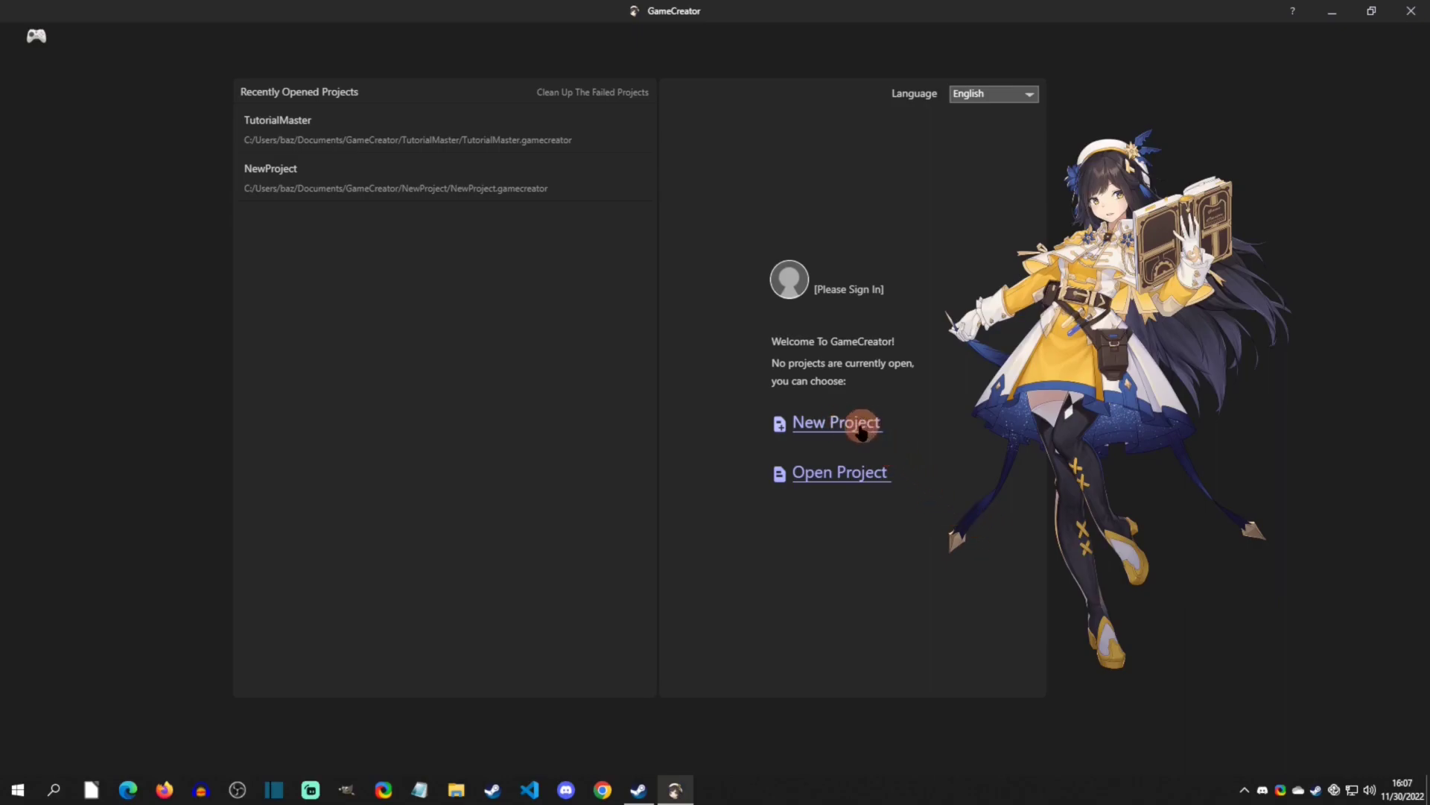
- Create and save a project named 'DLC RPG Template' from the Sword of dream template
left_click(860, 430)
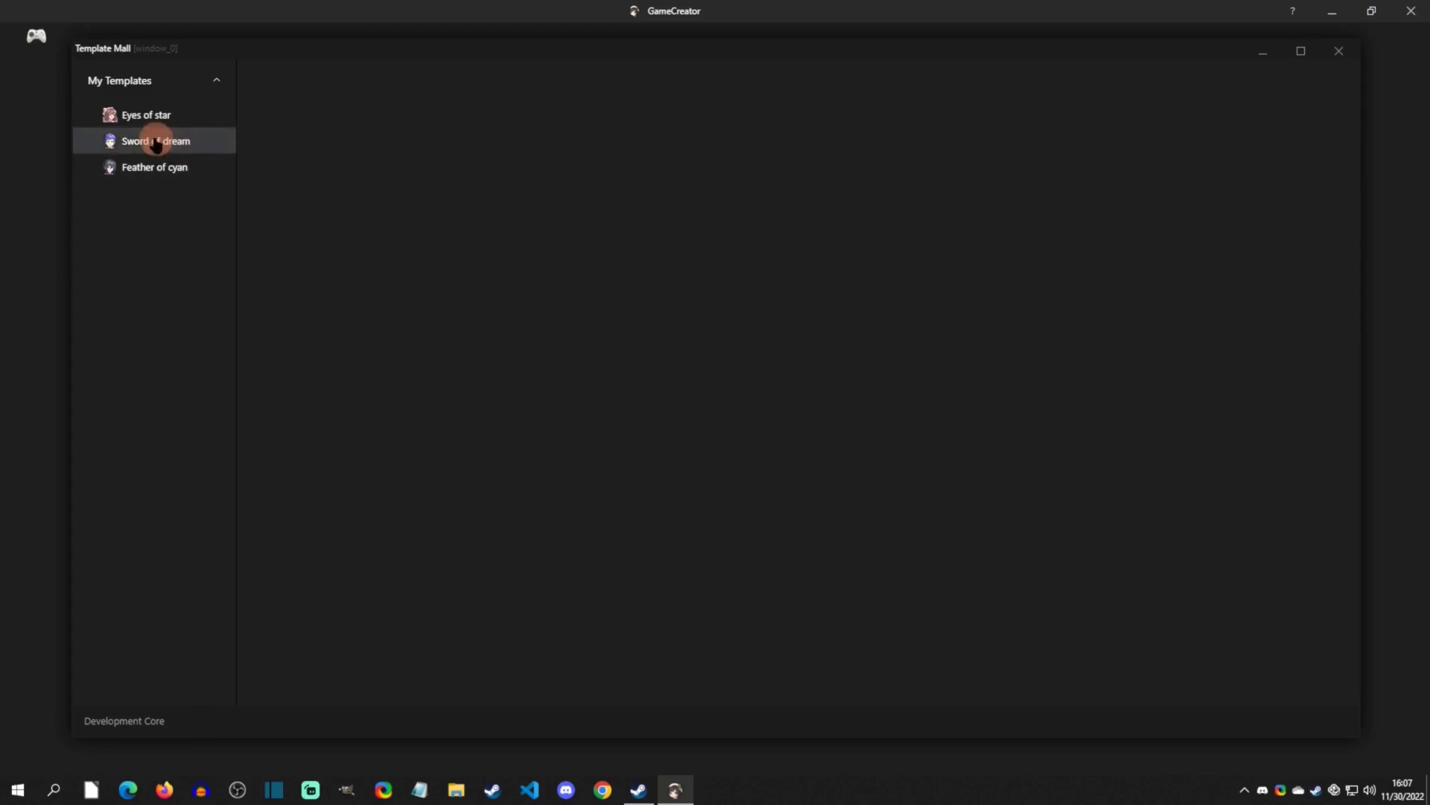
left_click(199, 140)
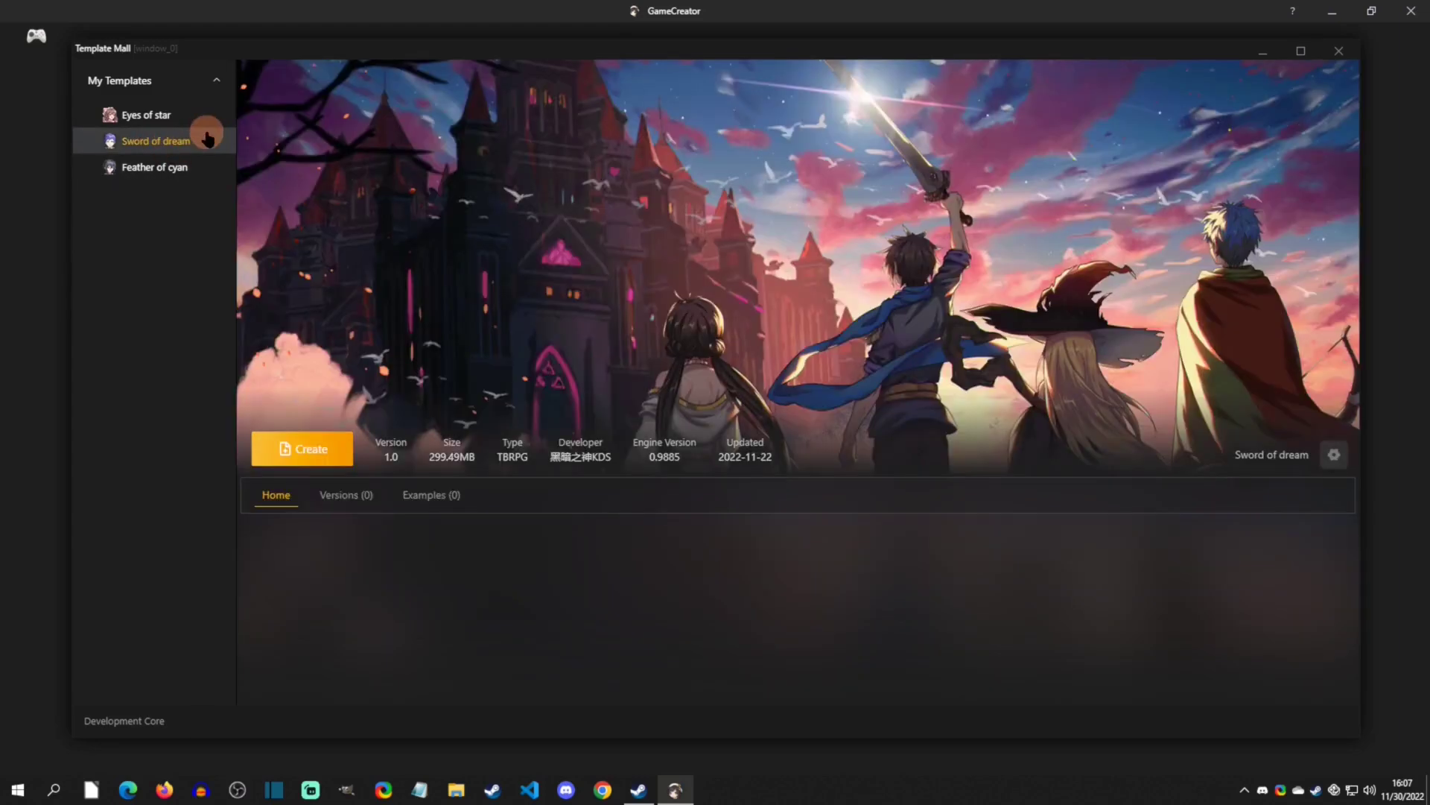
left_click(329, 455)
type("DLC RPG Template")
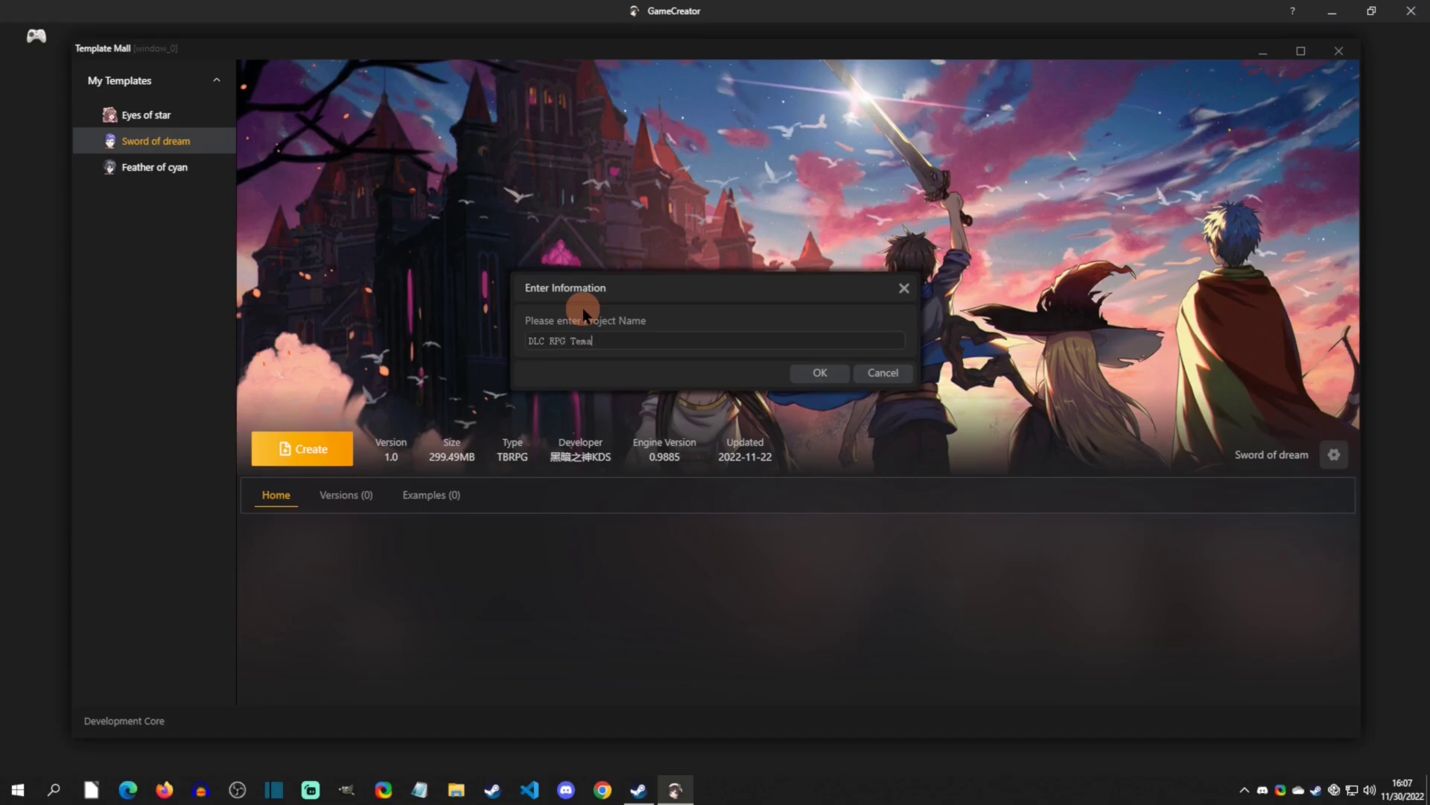
left_click(830, 377)
key("Return")
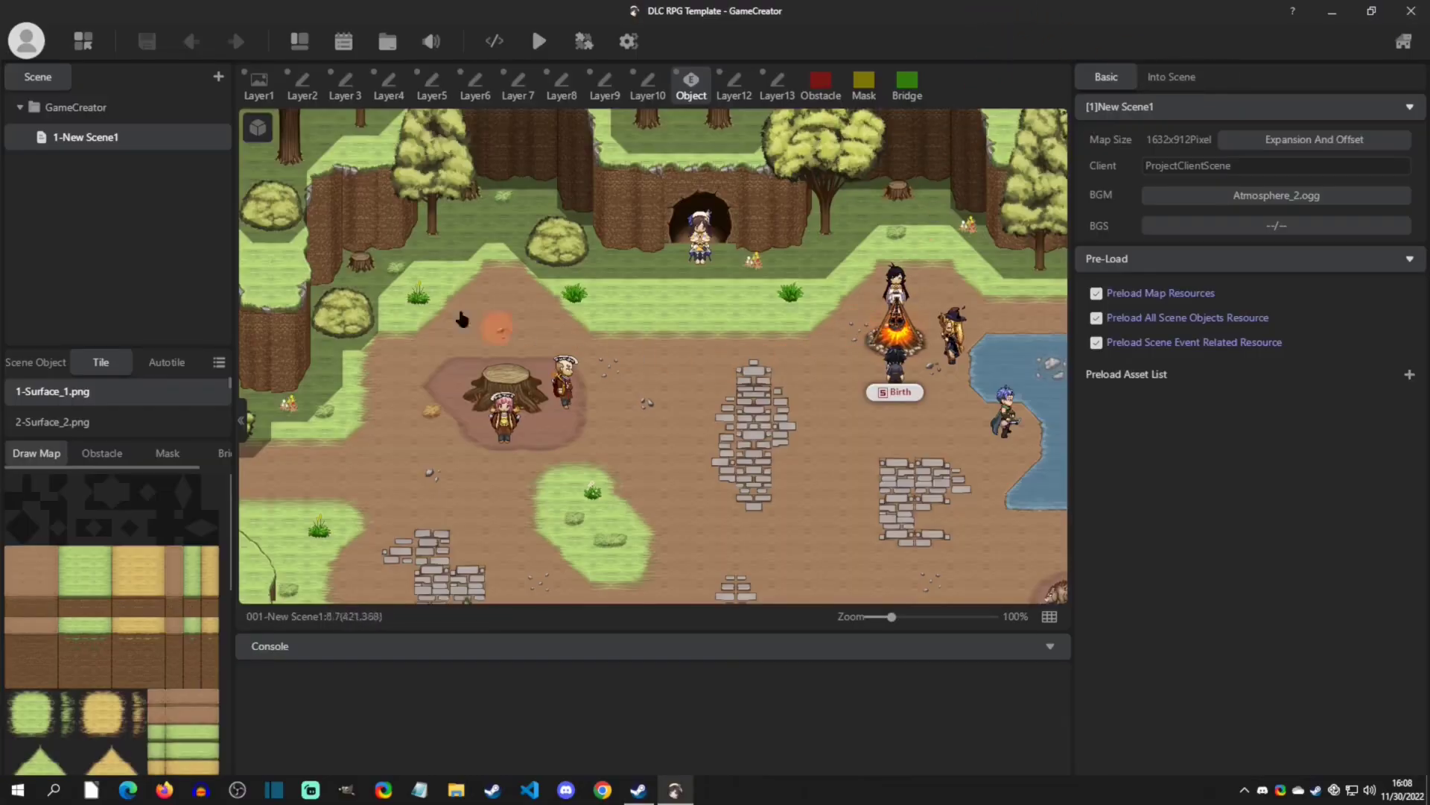
- Pan across New Scene1's map to inspect its east and lower-right areas, then back to the start
left_click_drag(808, 462, 698, 446)
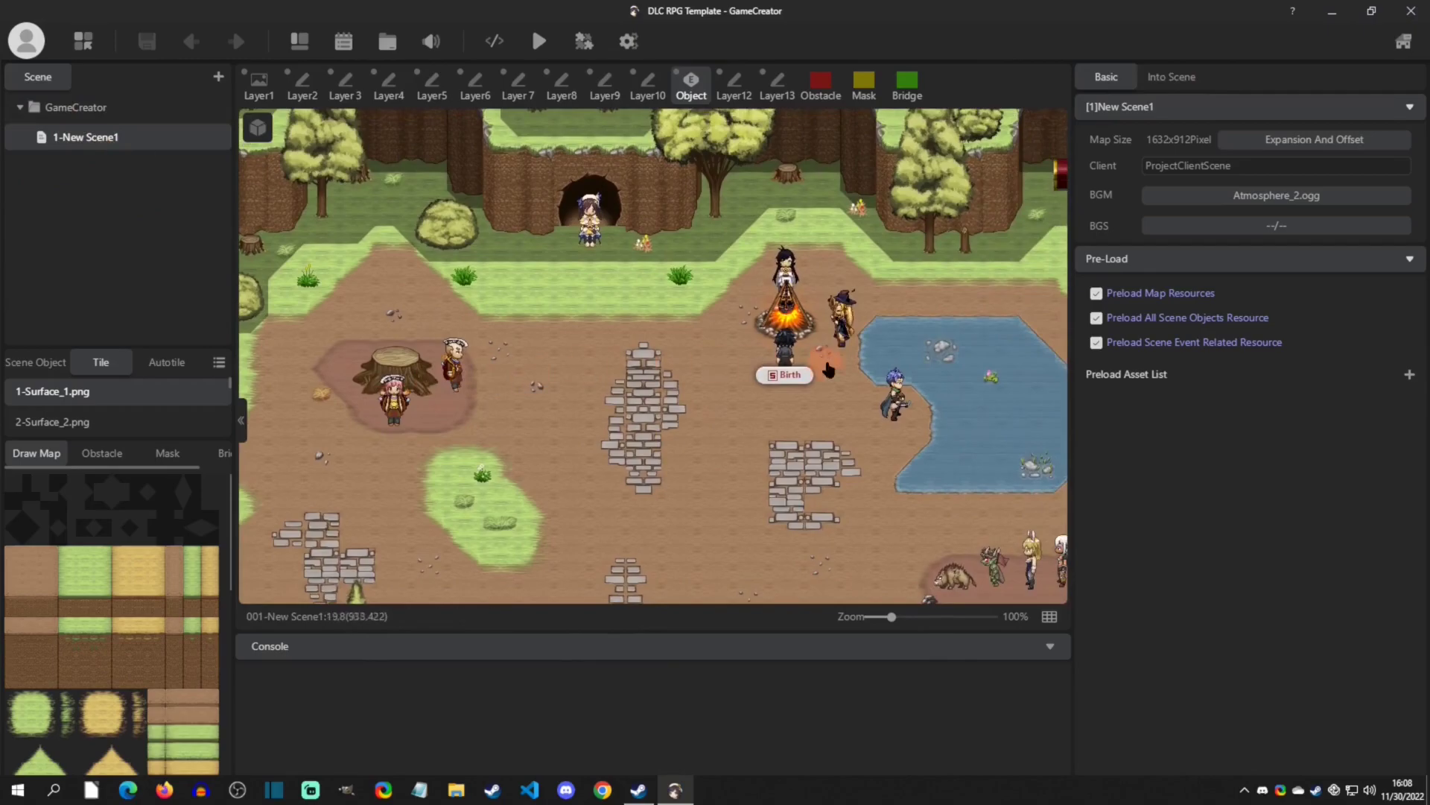
left_click_drag(827, 313, 712, 310)
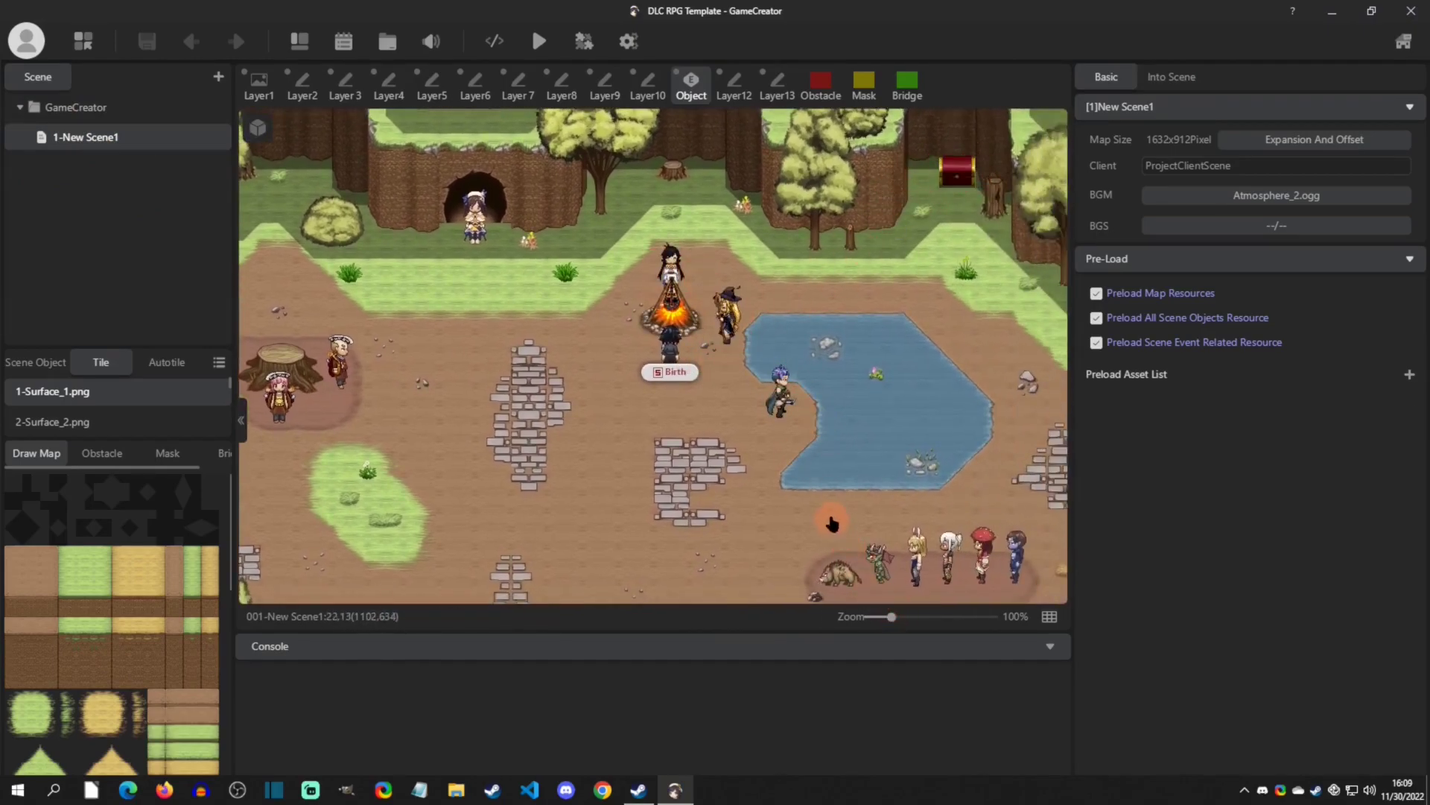
left_click_drag(831, 525, 612, 409)
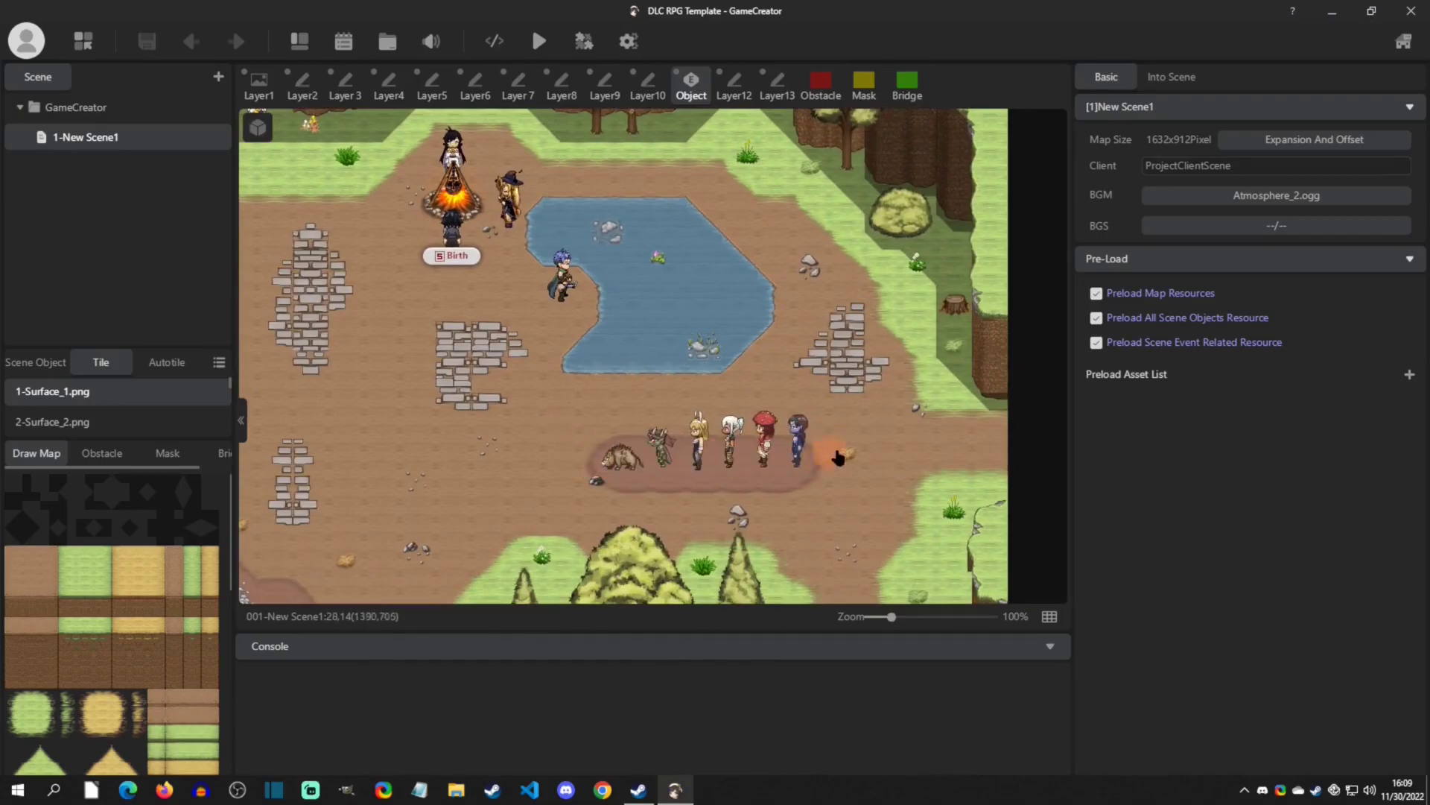
left_click_drag(361, 313, 727, 465)
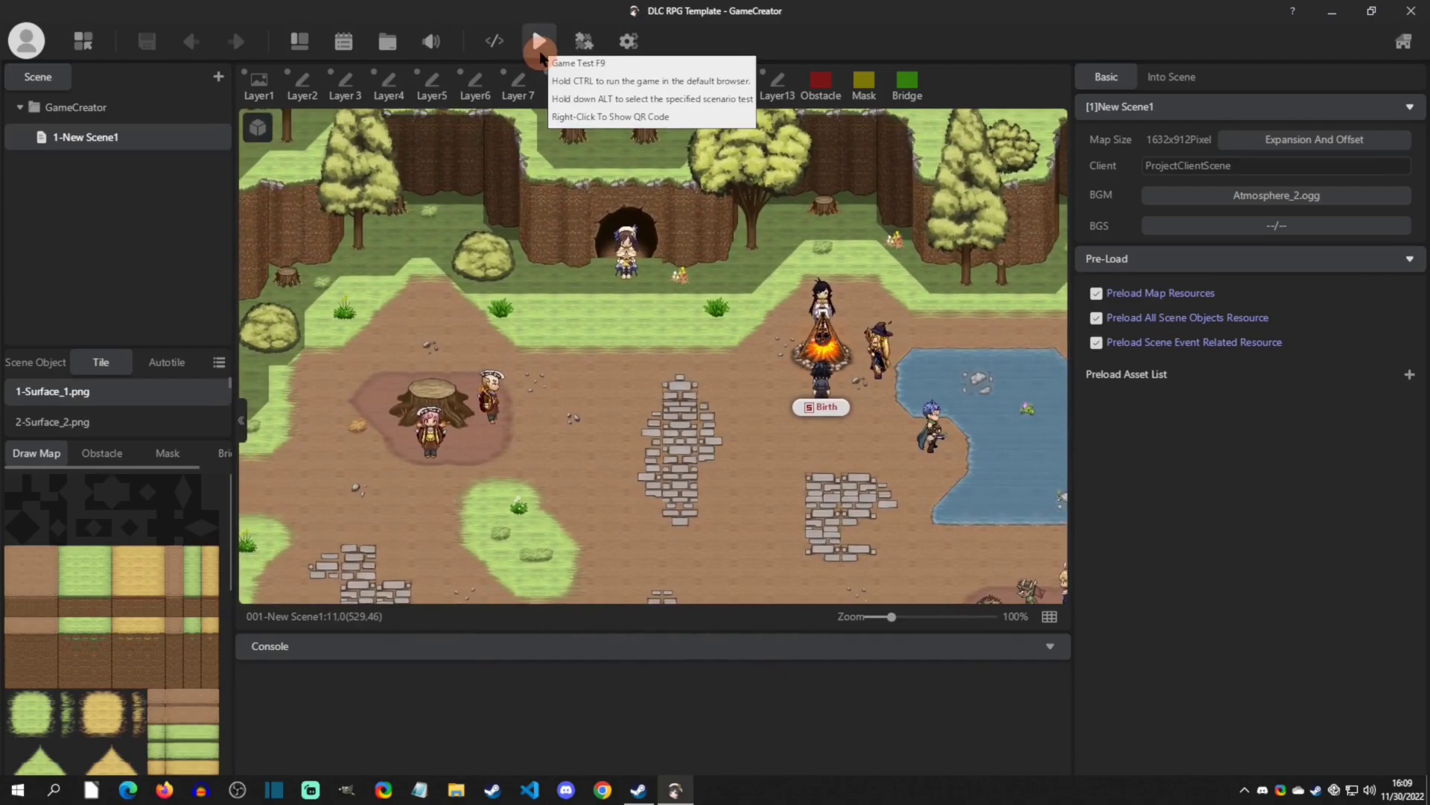
- Launch a test play, review the volume, Keyboard and Controller settings, then start a new game
key("XF86AudioMute")
left_click(539, 50)
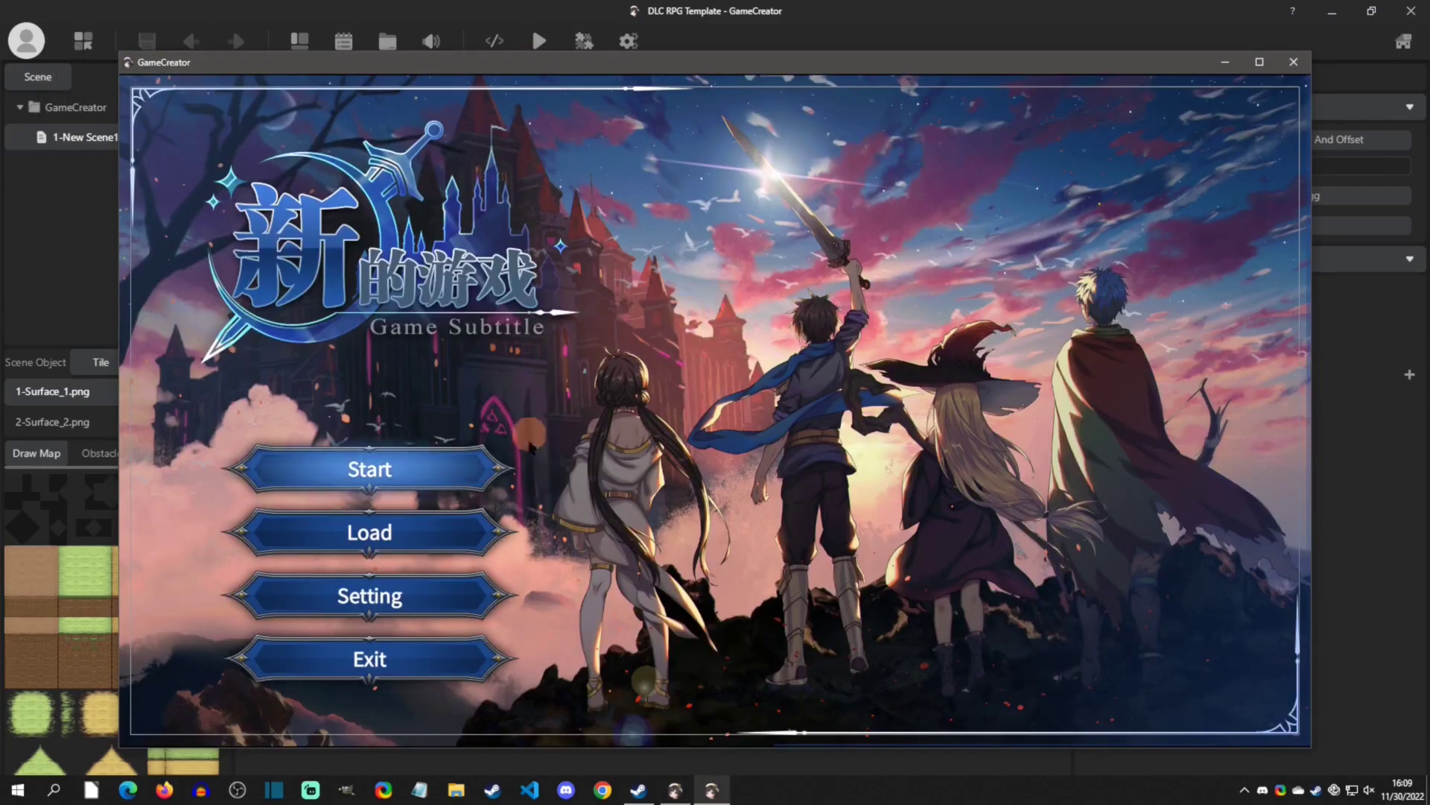
left_click(418, 594)
left_click(729, 116)
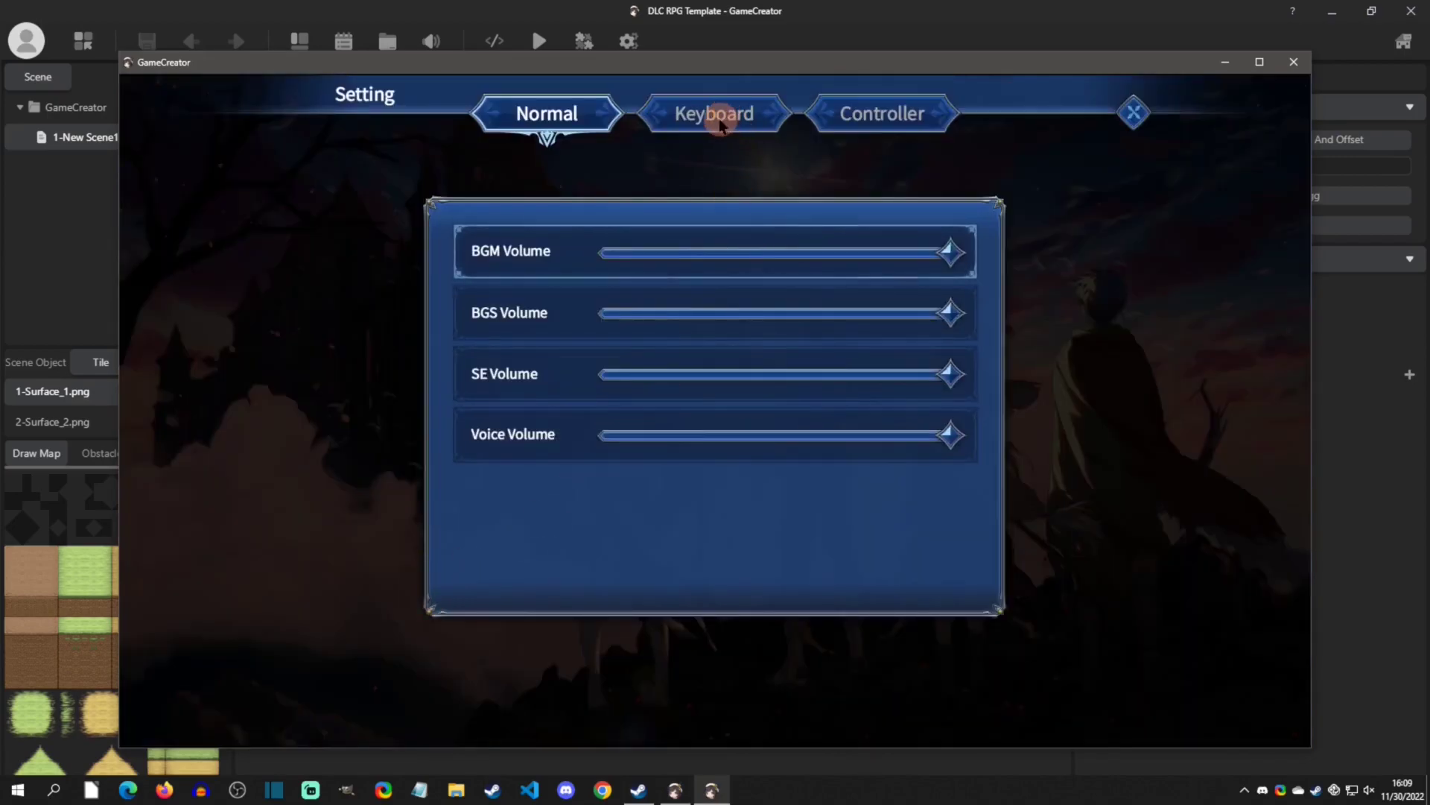
left_click(950, 128)
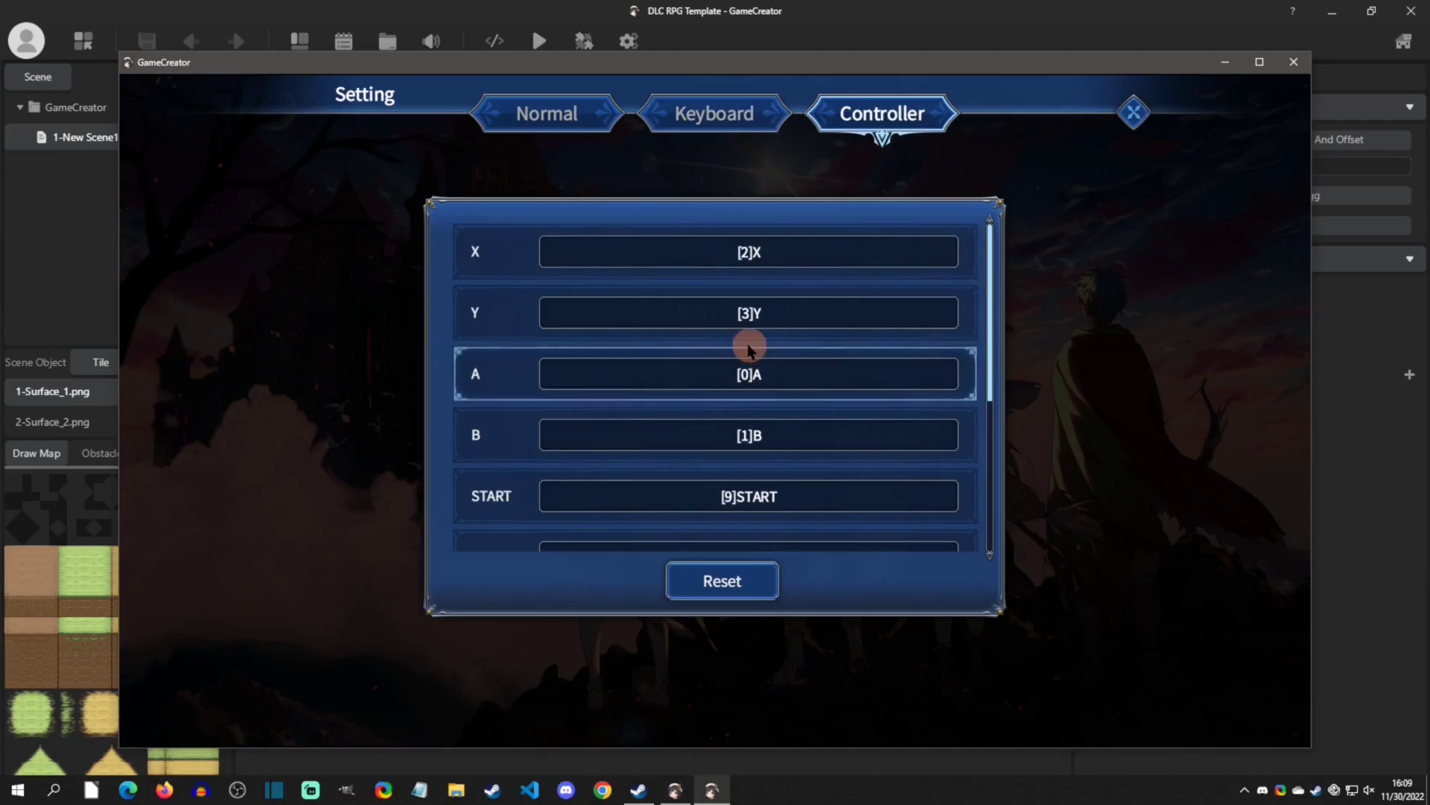
left_click(573, 118)
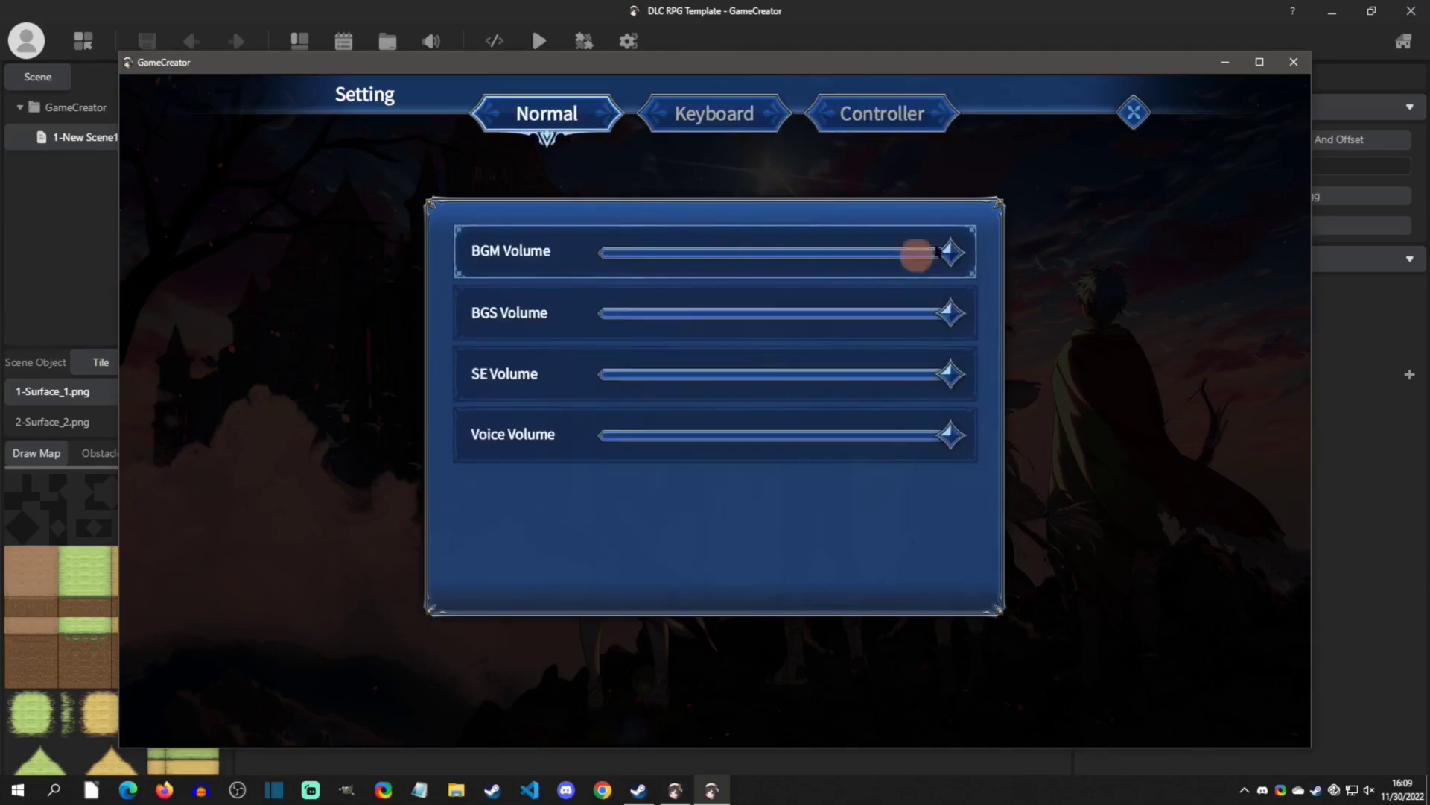
left_click(1133, 111)
left_click(665, 463)
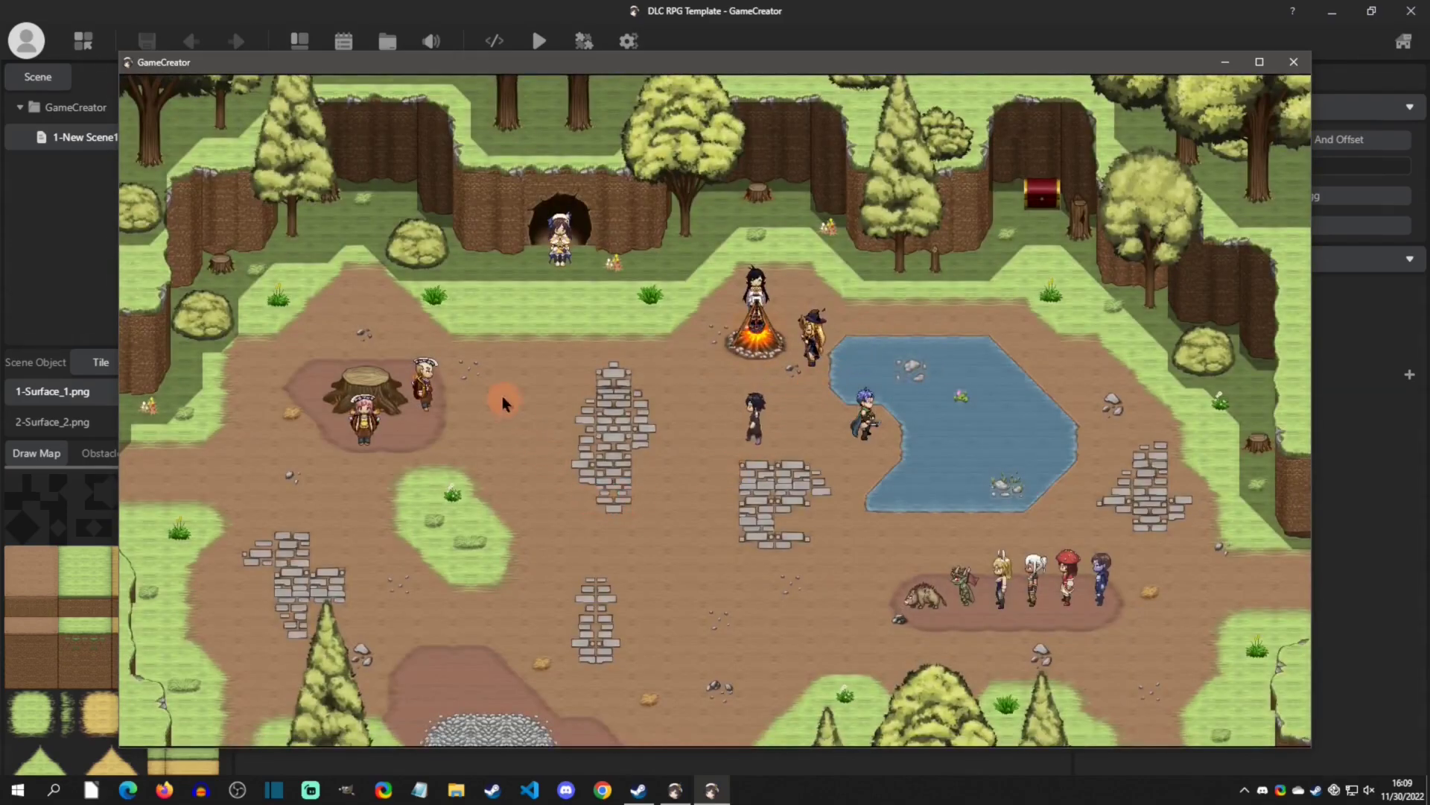
- Walk the hero to the blue-haired character by the pond and complete the party dialogue
key("Left")
key("Down")
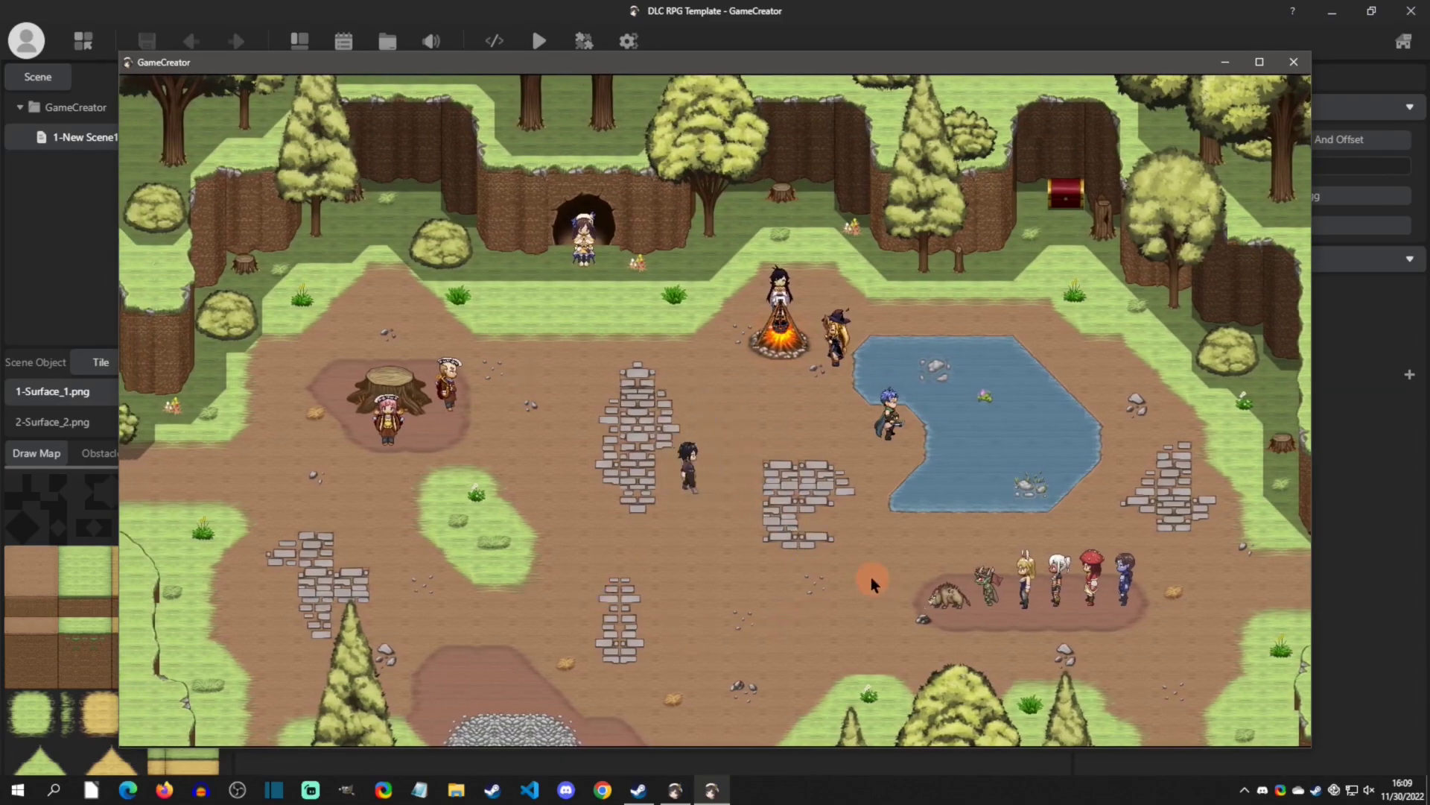
key("Right")
key("Up")
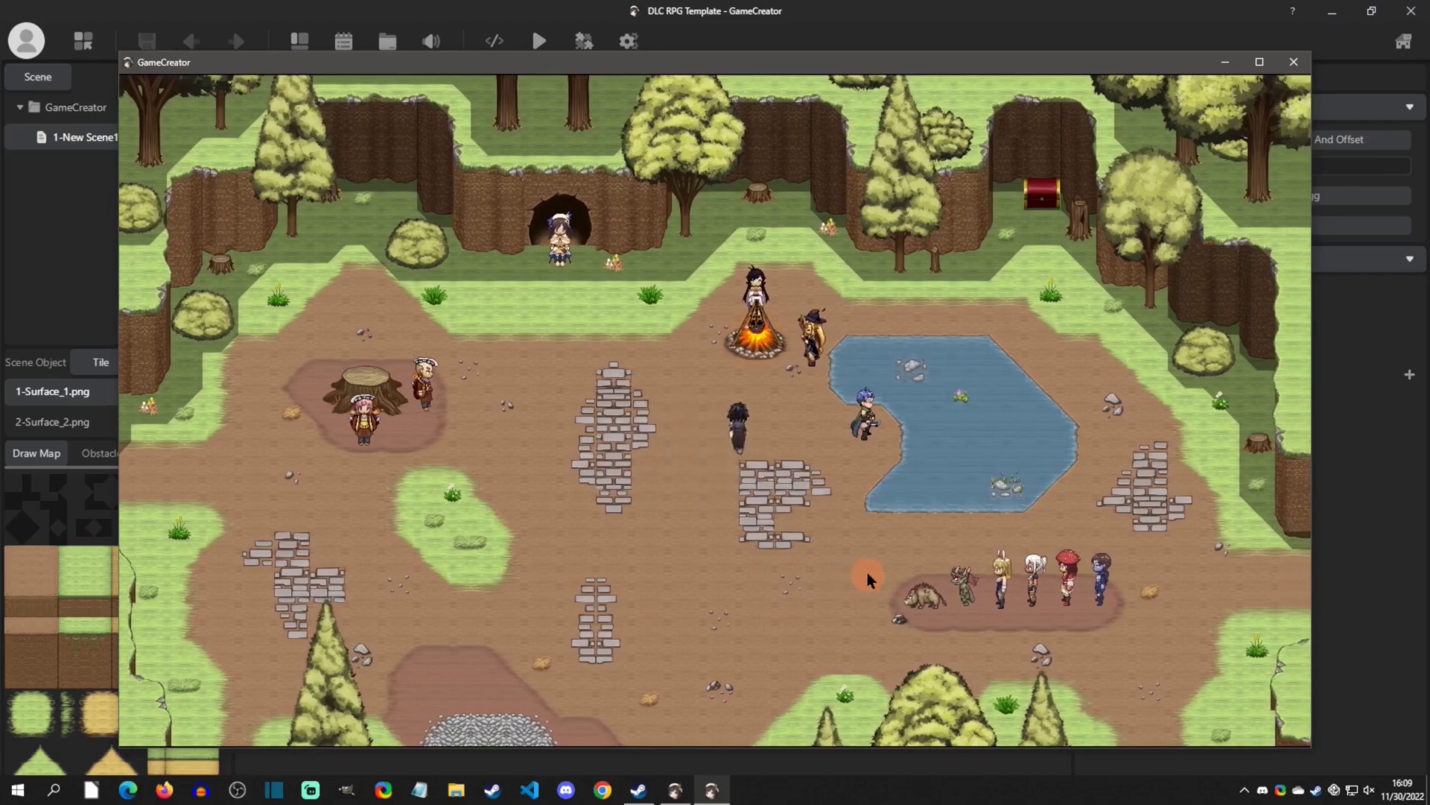
key("Right")
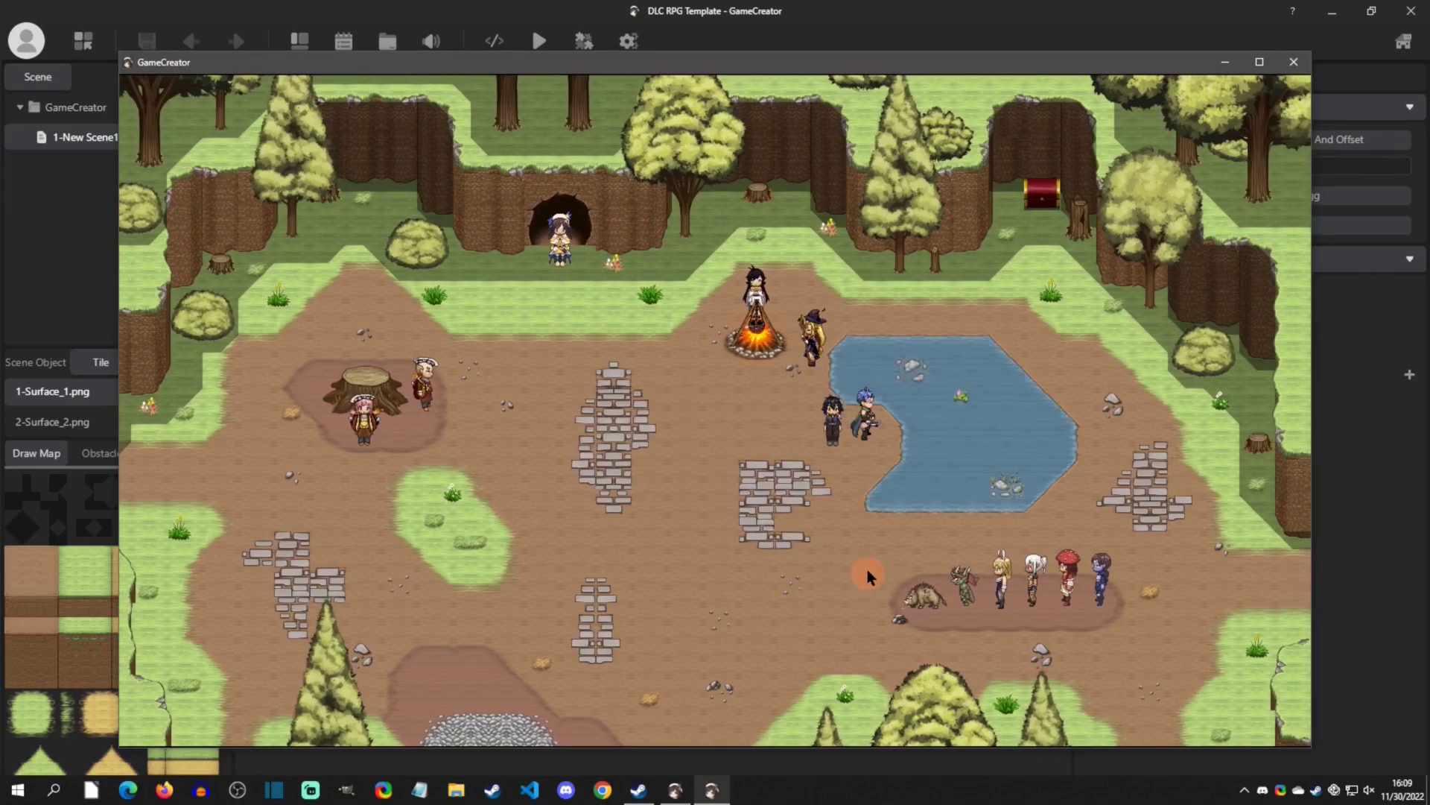
key("Return")
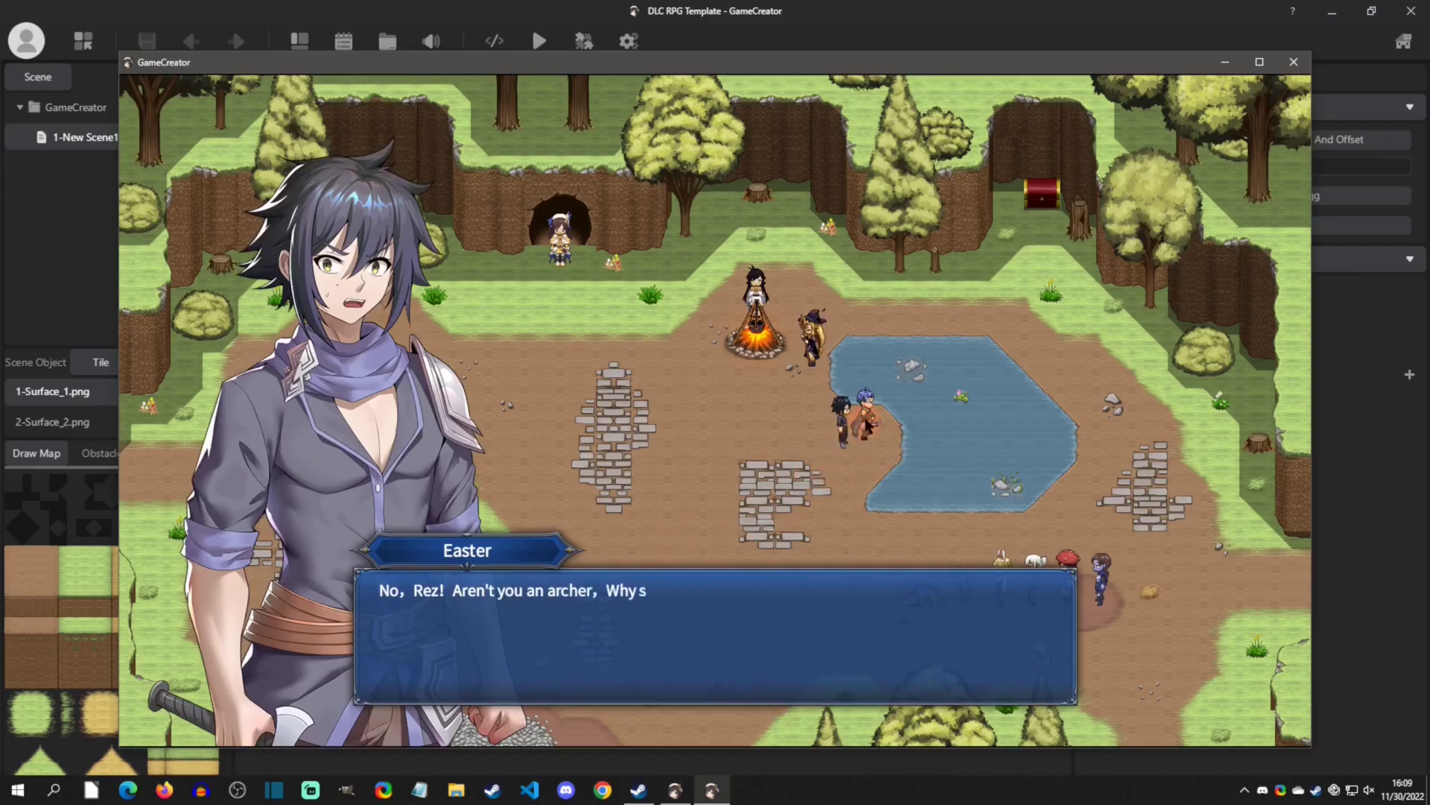
left_click(640, 674)
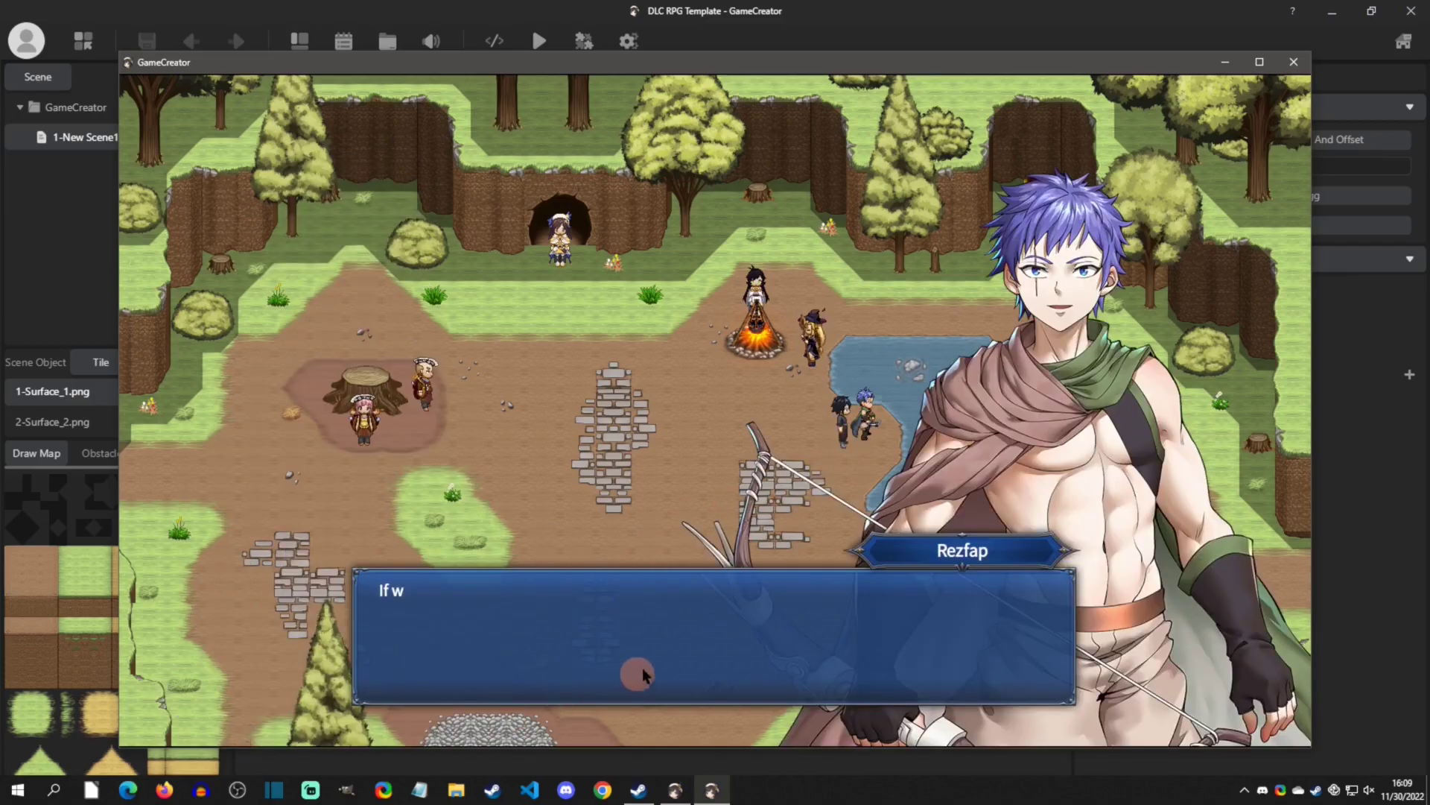
left_click(1052, 491)
left_click(883, 447)
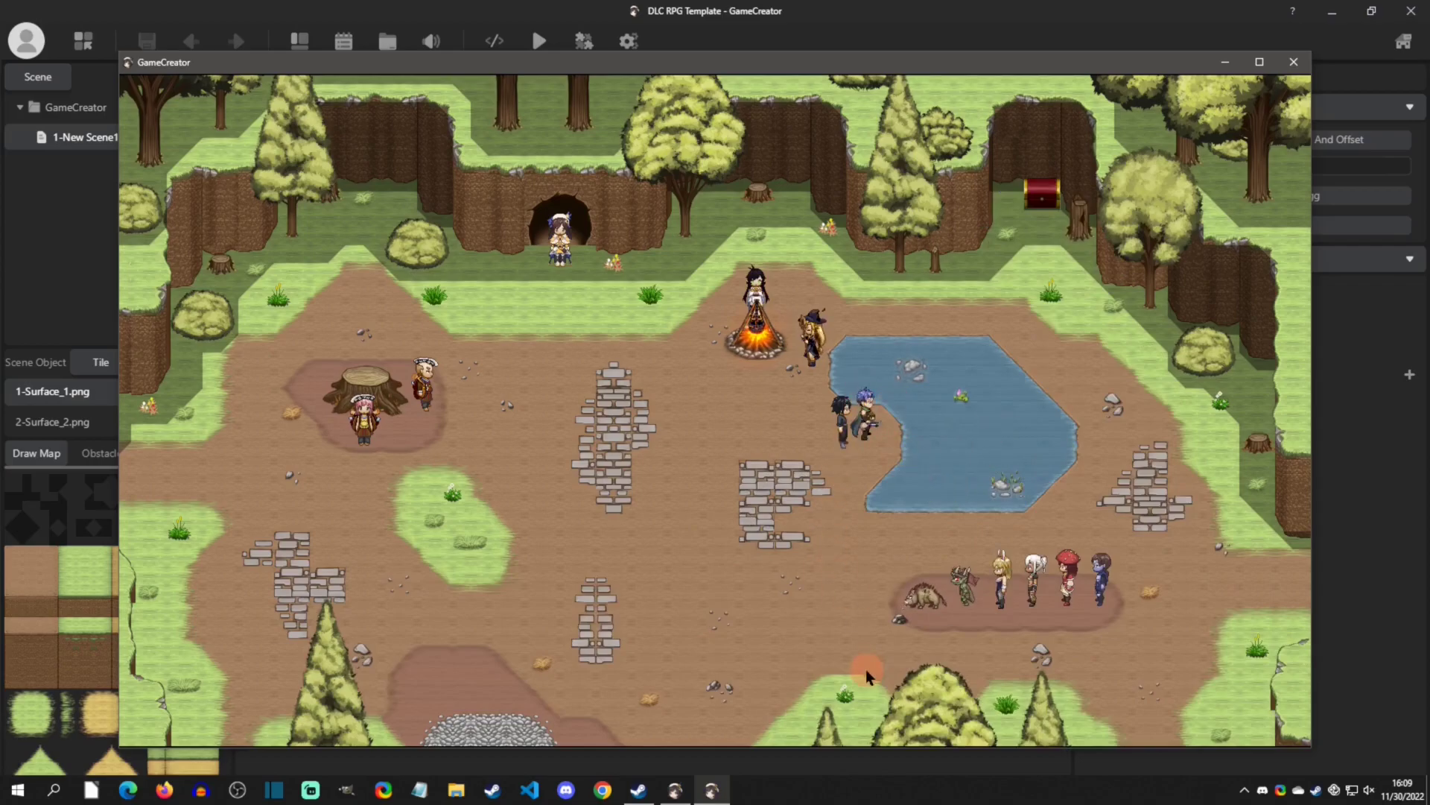
- Walk along the path to the equipment merchant and choose to shop for Armor
left_click(780, 540)
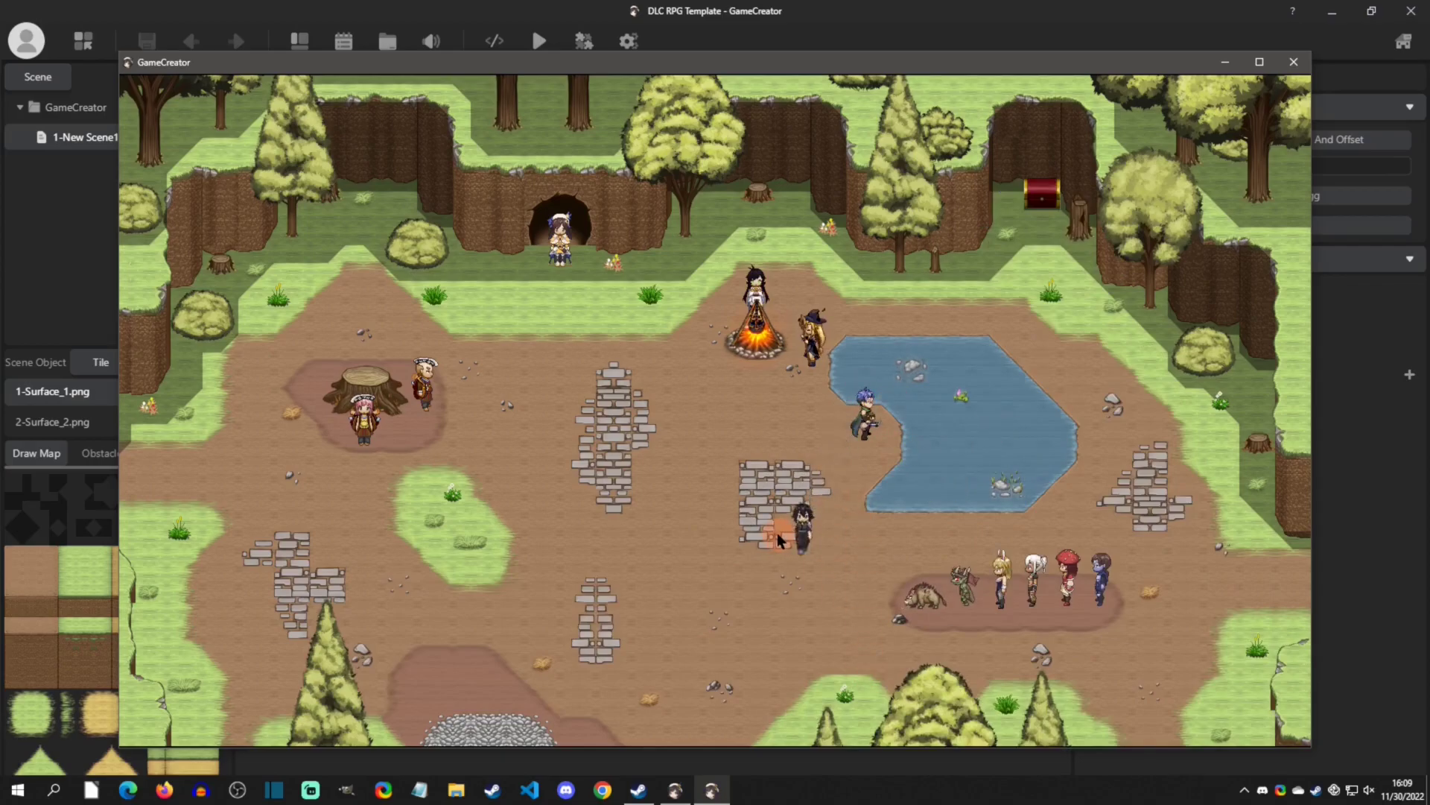
left_click(851, 557)
left_click(427, 431)
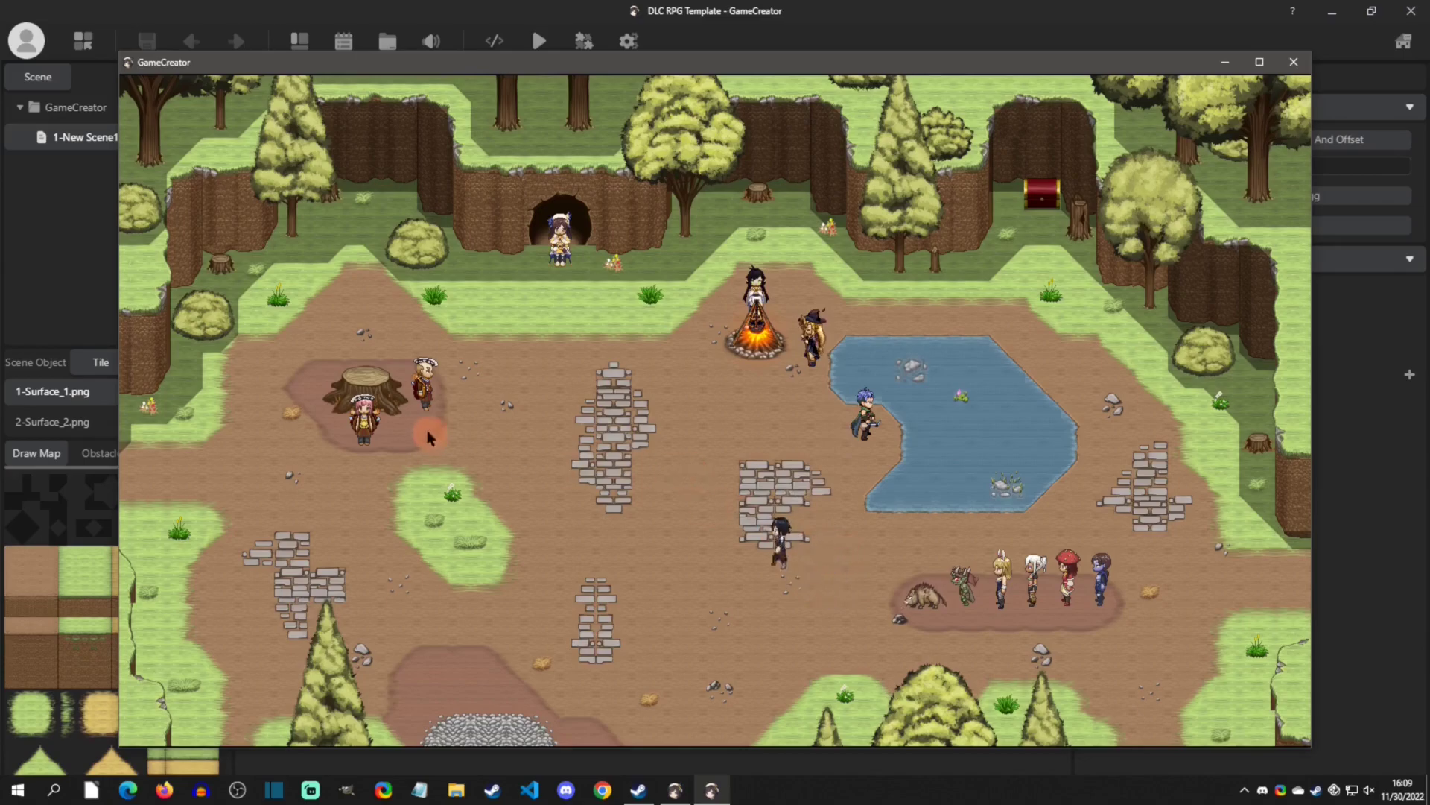
left_click(587, 472)
left_click(639, 498)
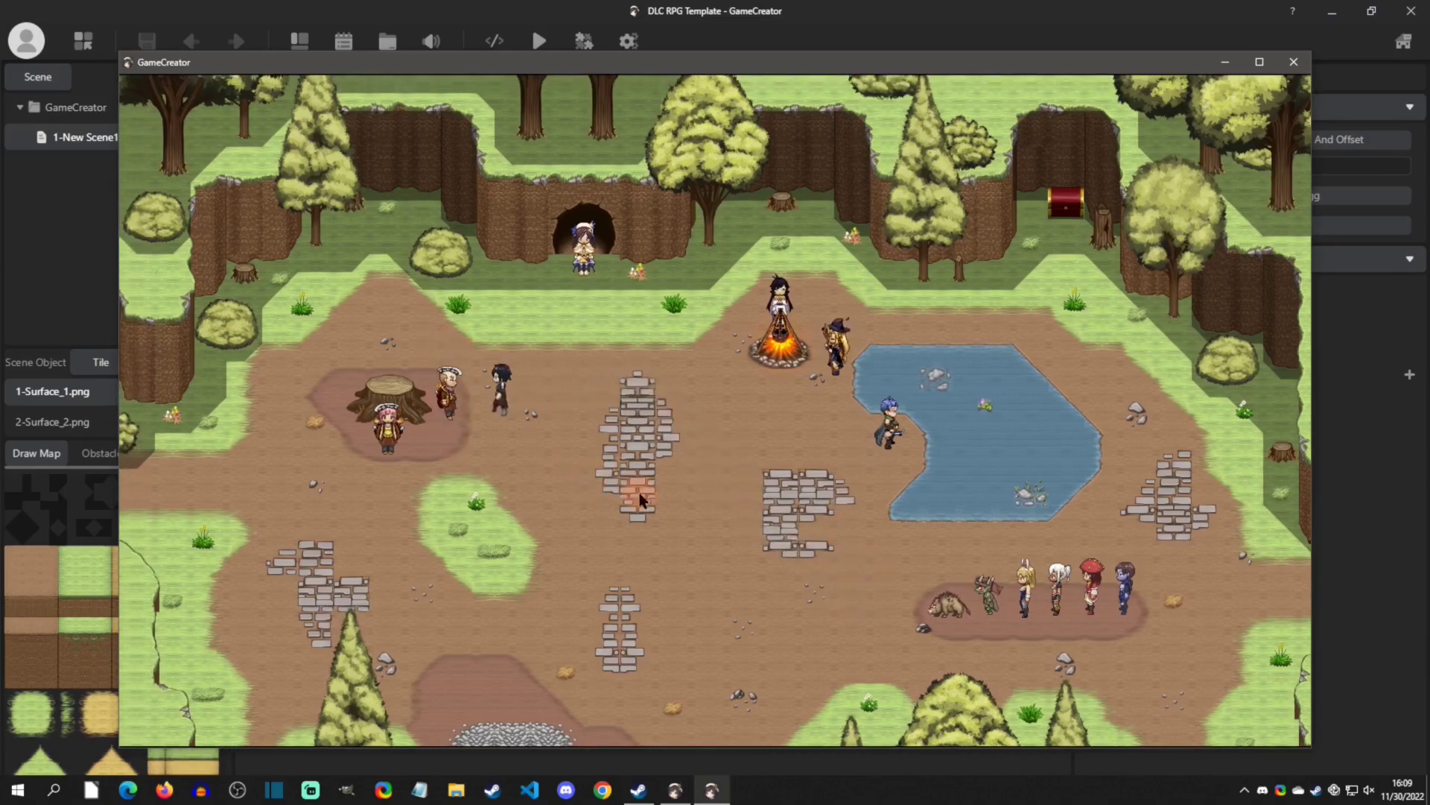
left_click(676, 423)
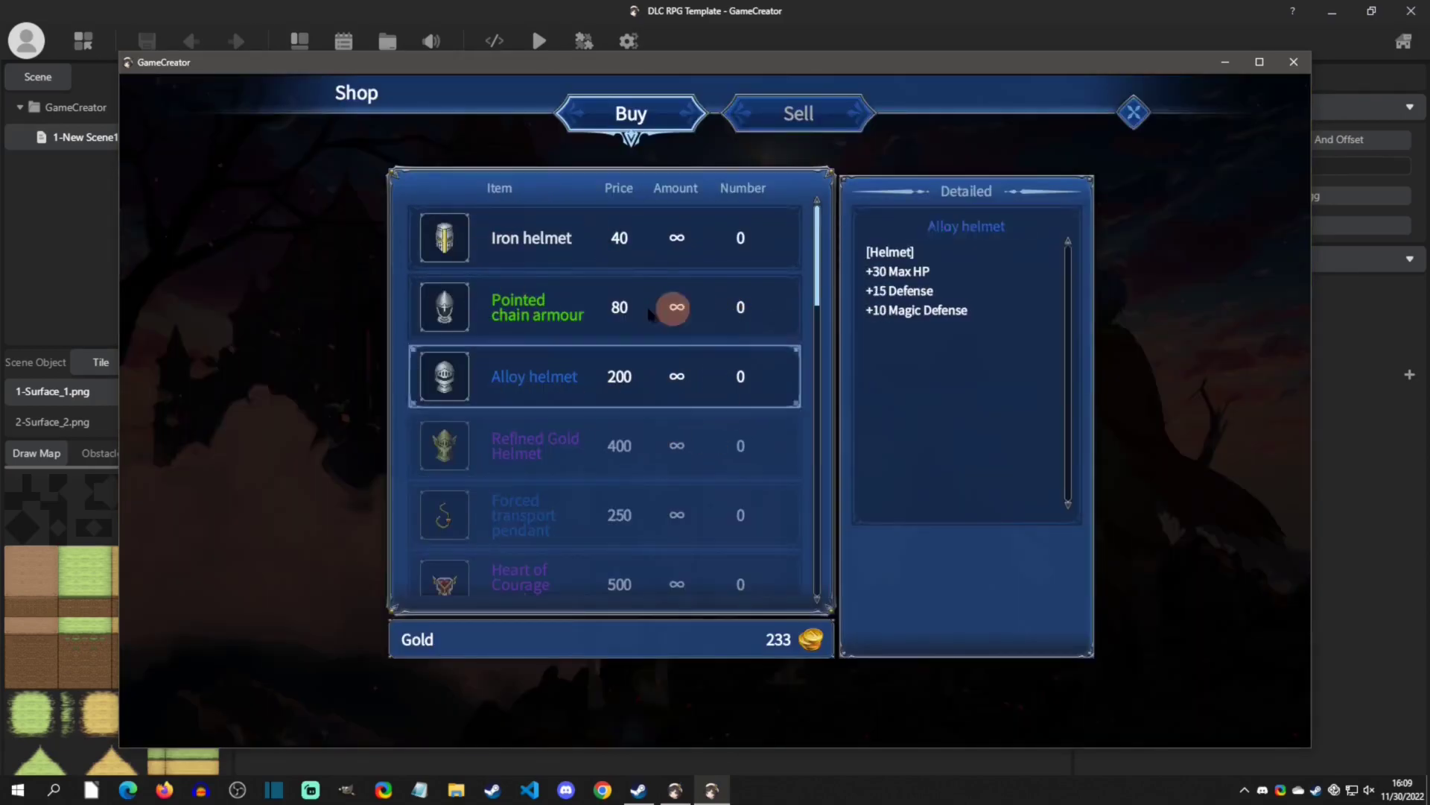
- Close the armour shop and talk to the item merchant by the stump to open its shop
left_click(1135, 116)
left_click(688, 352)
left_click(564, 392)
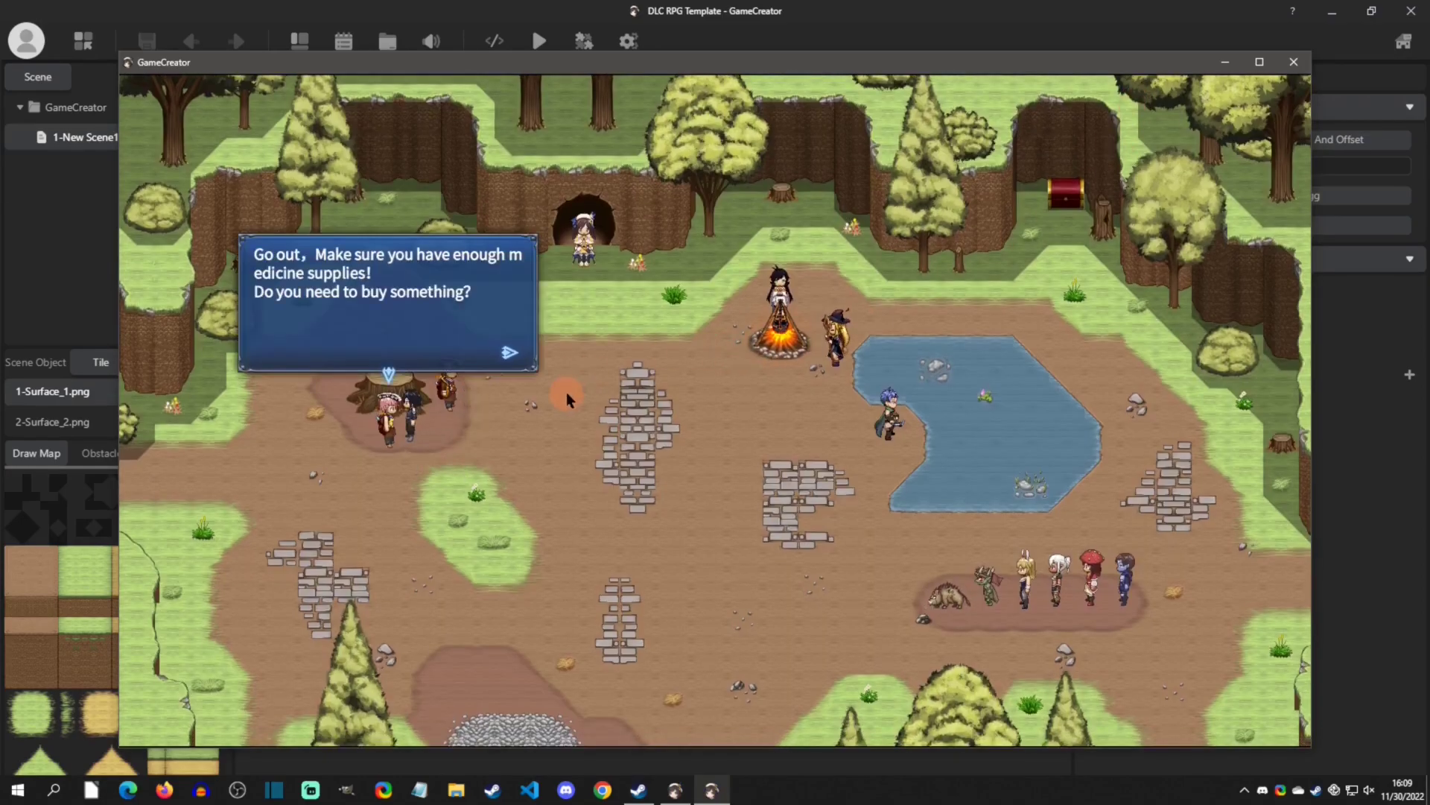
left_click(566, 392)
- Check the Magic Potion's details and scroll through the rest of the item stock
left_click(768, 302)
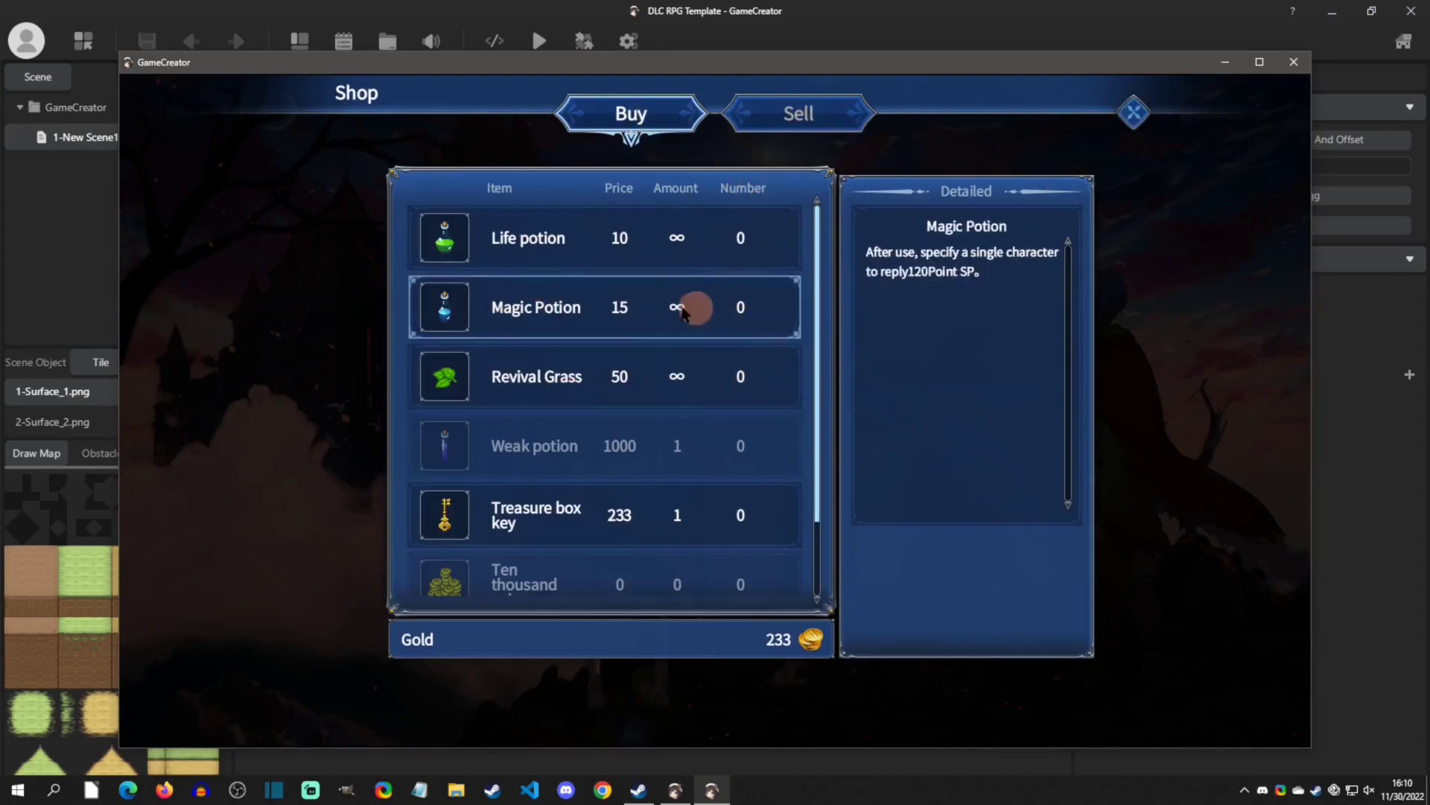
scroll(686, 303, "down", 1)
left_click_drag(816, 392, 817, 271)
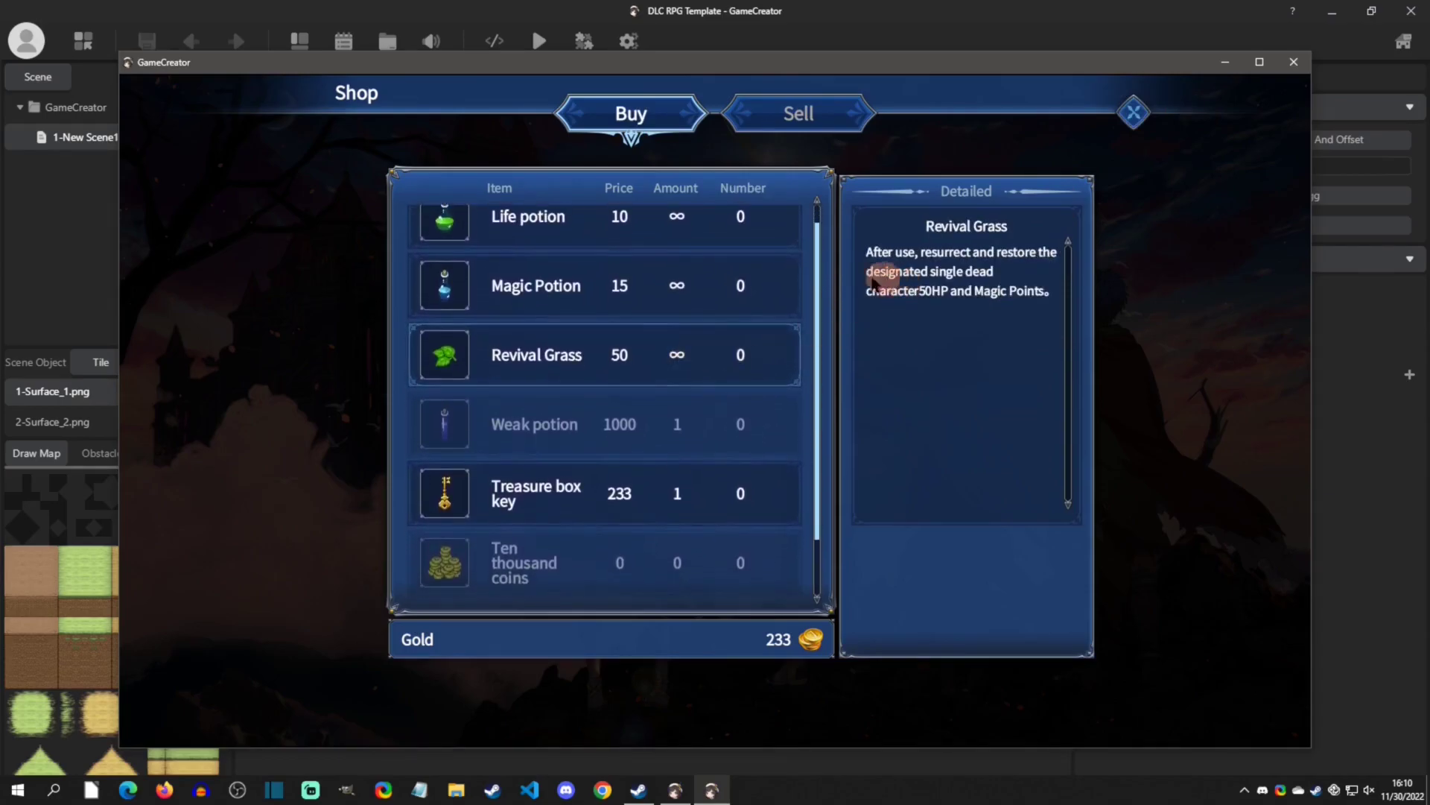
left_click_drag(820, 261, 827, 230)
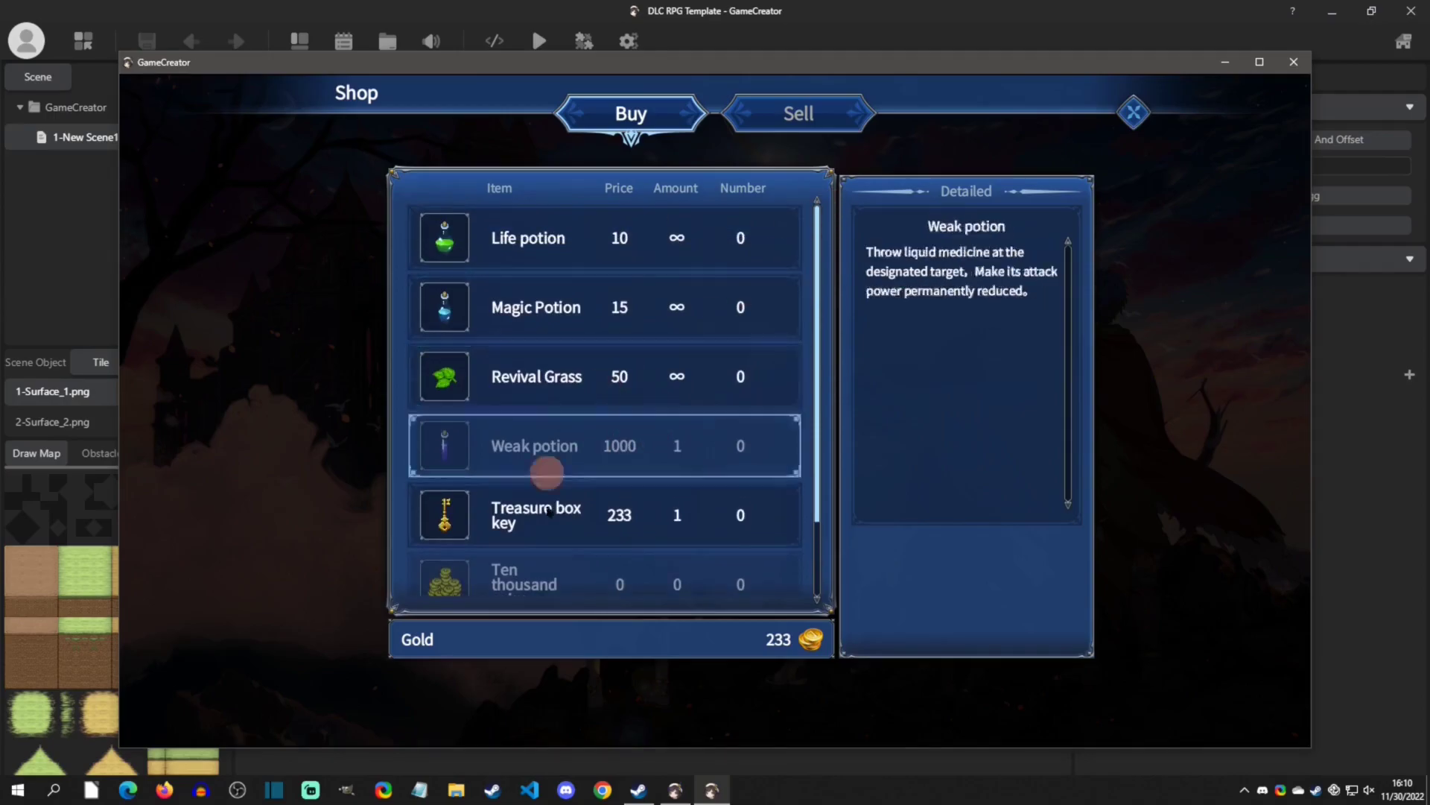
- Leave the shop and try the red treasure chest by the campfire, dismissing its locked message
left_click(1132, 110)
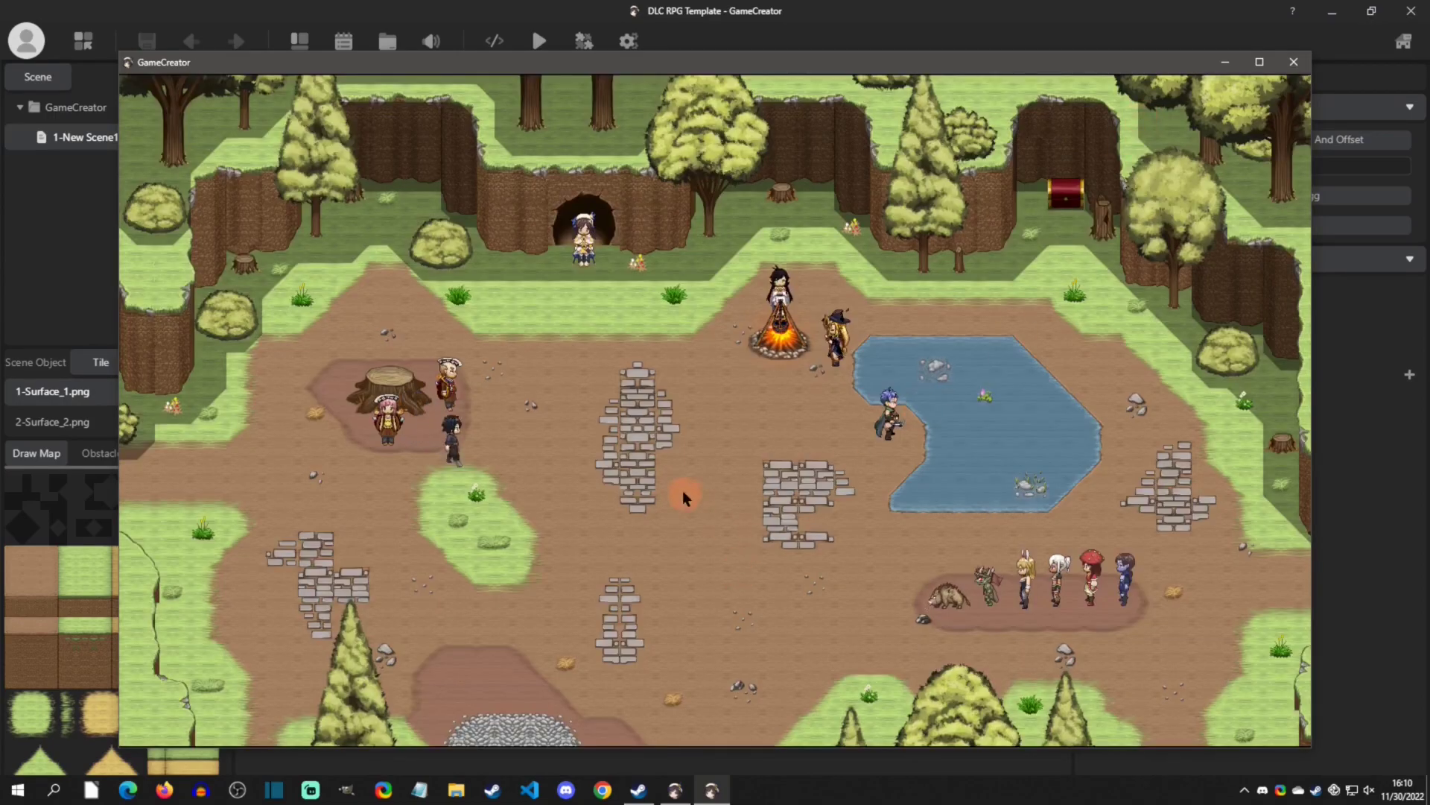
left_click(1049, 227)
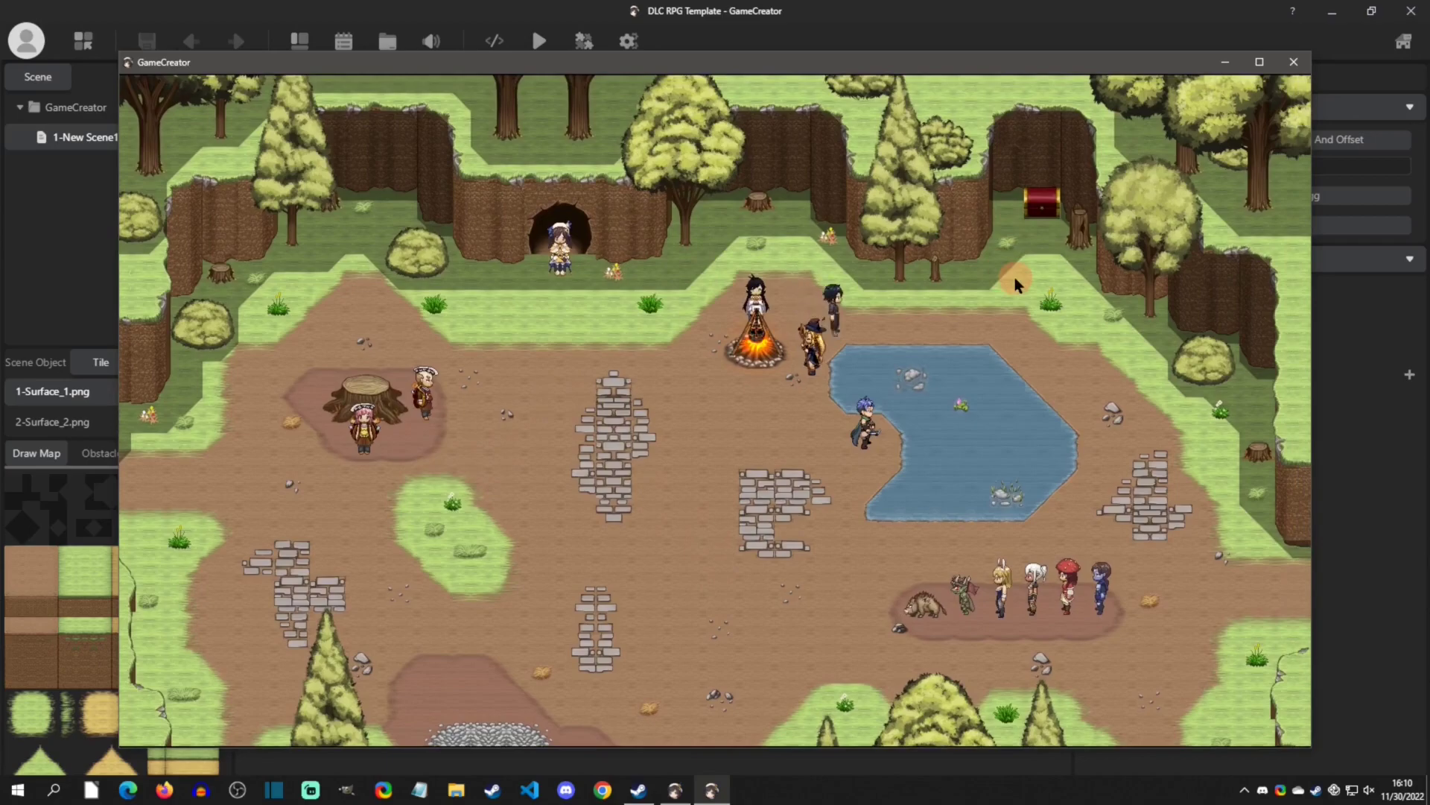
left_click(1015, 277)
left_click(1049, 231)
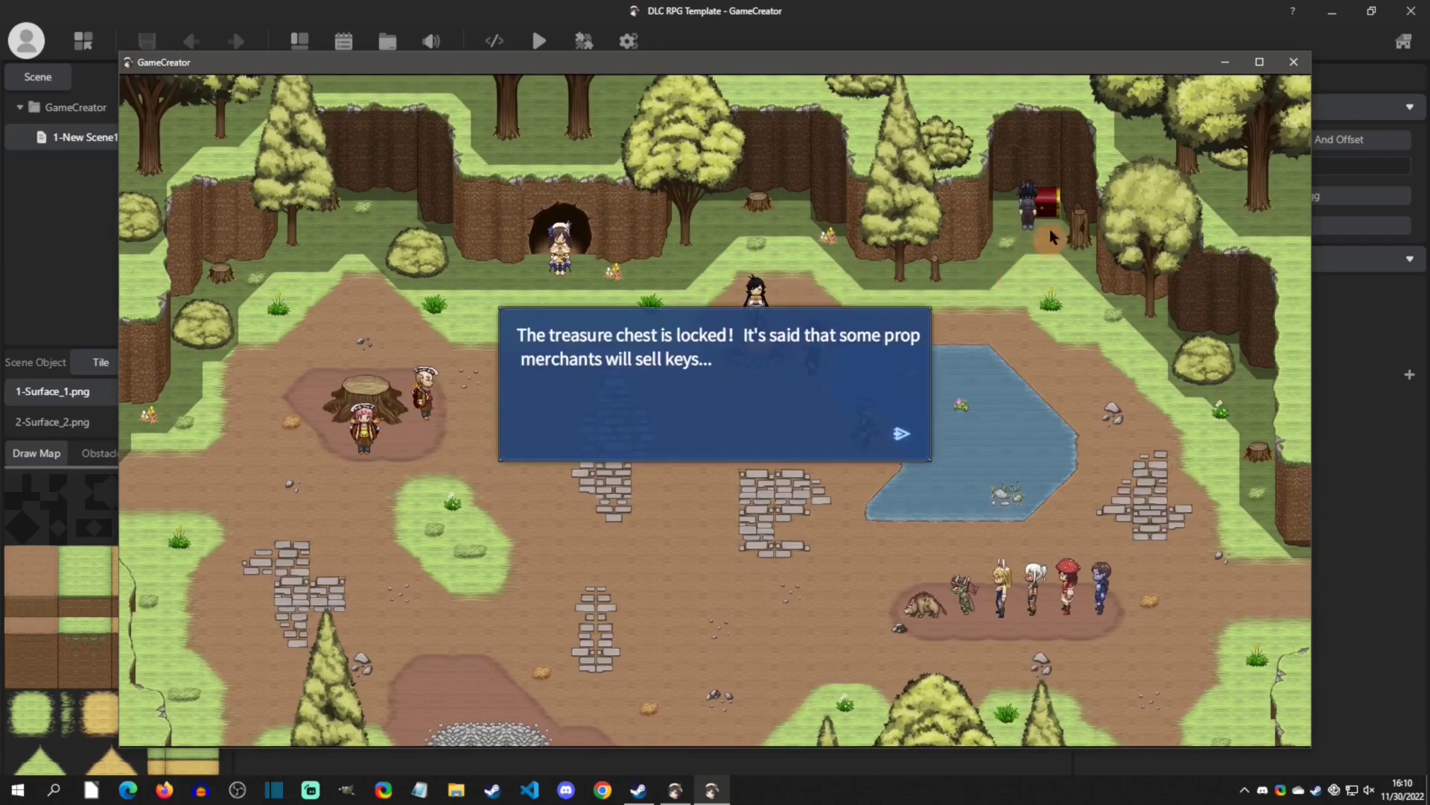
left_click(603, 342)
left_click(716, 371)
- Walk to the boar near the pond, accept its combat drill, and choose to fight
left_click(1171, 231)
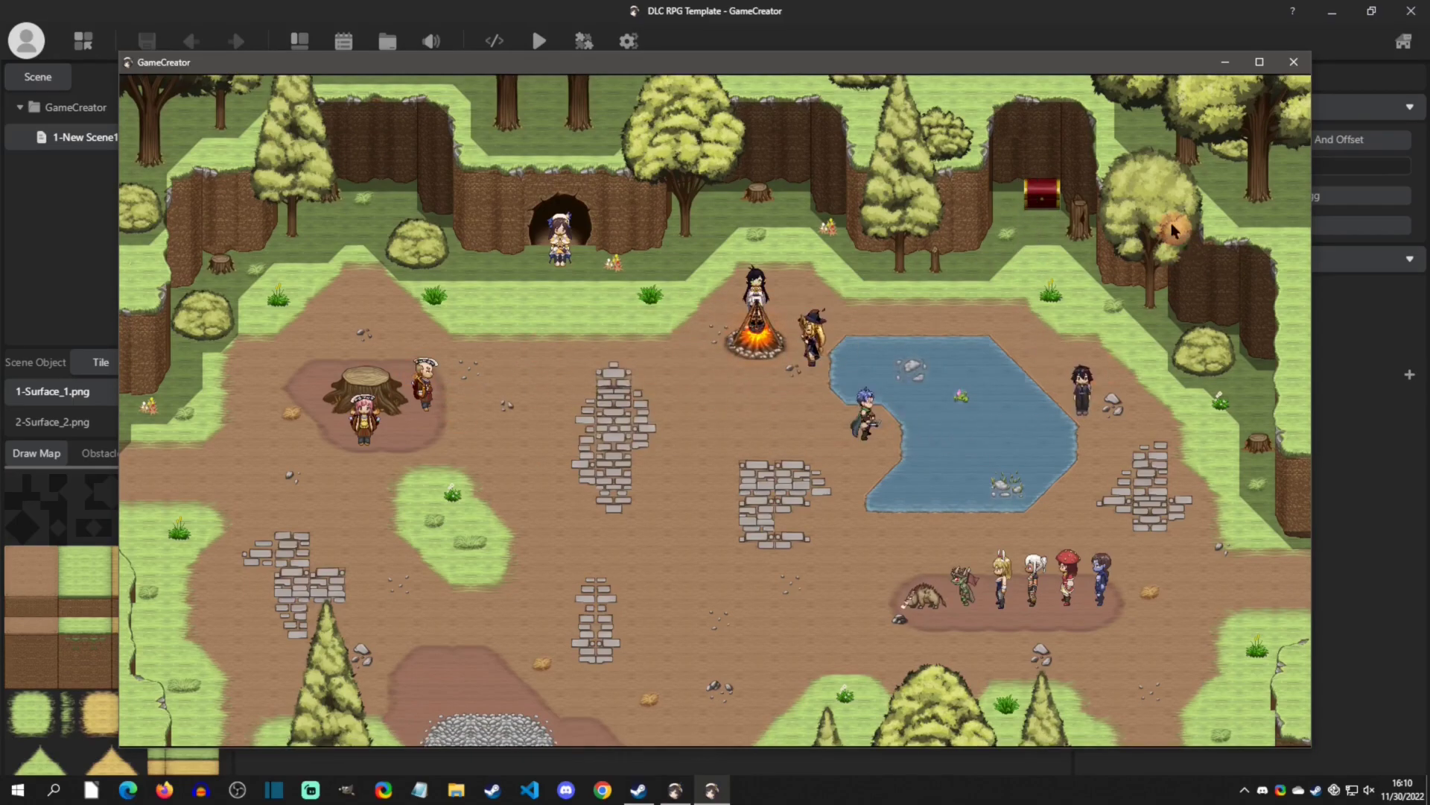
left_click(1048, 208)
left_click(1017, 605)
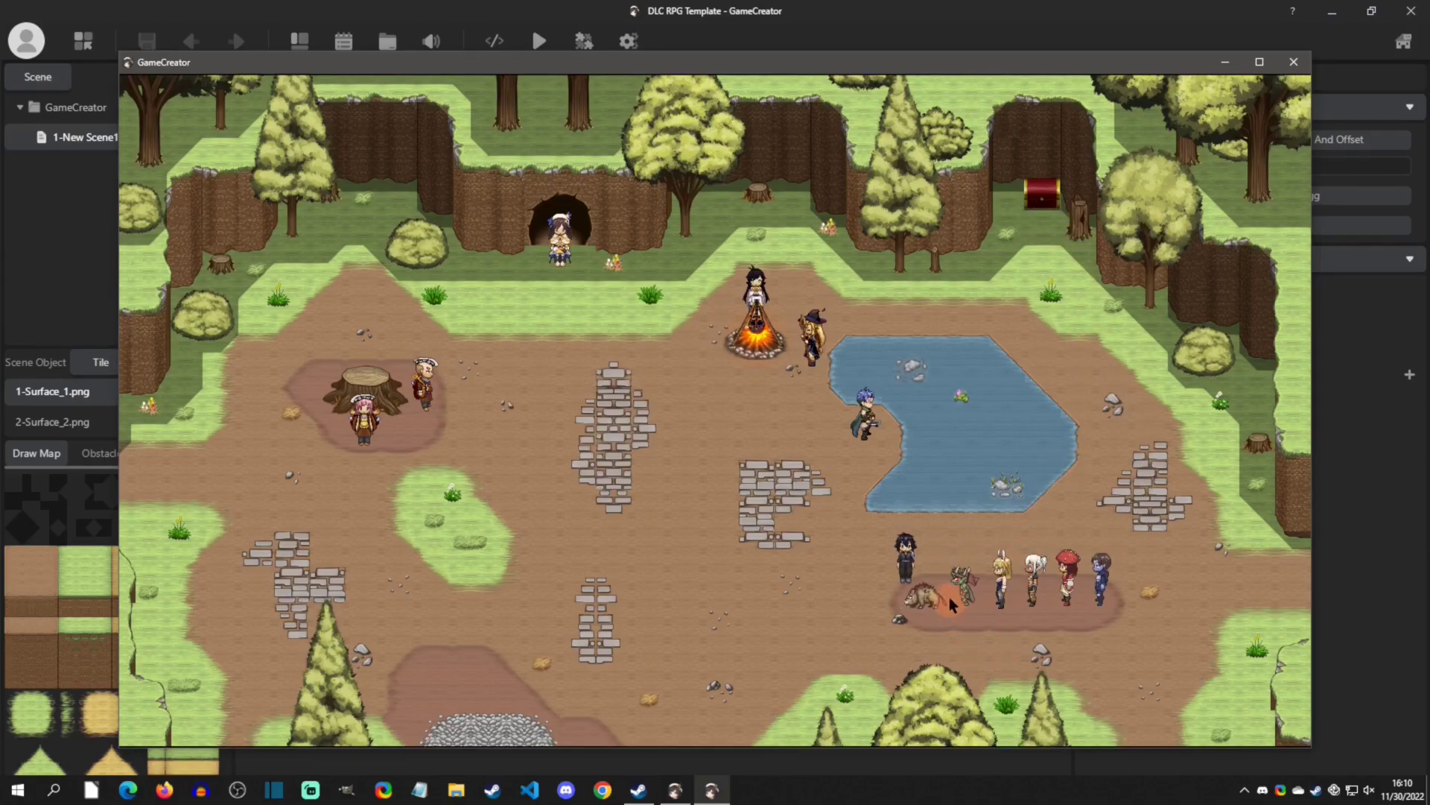
left_click(924, 598)
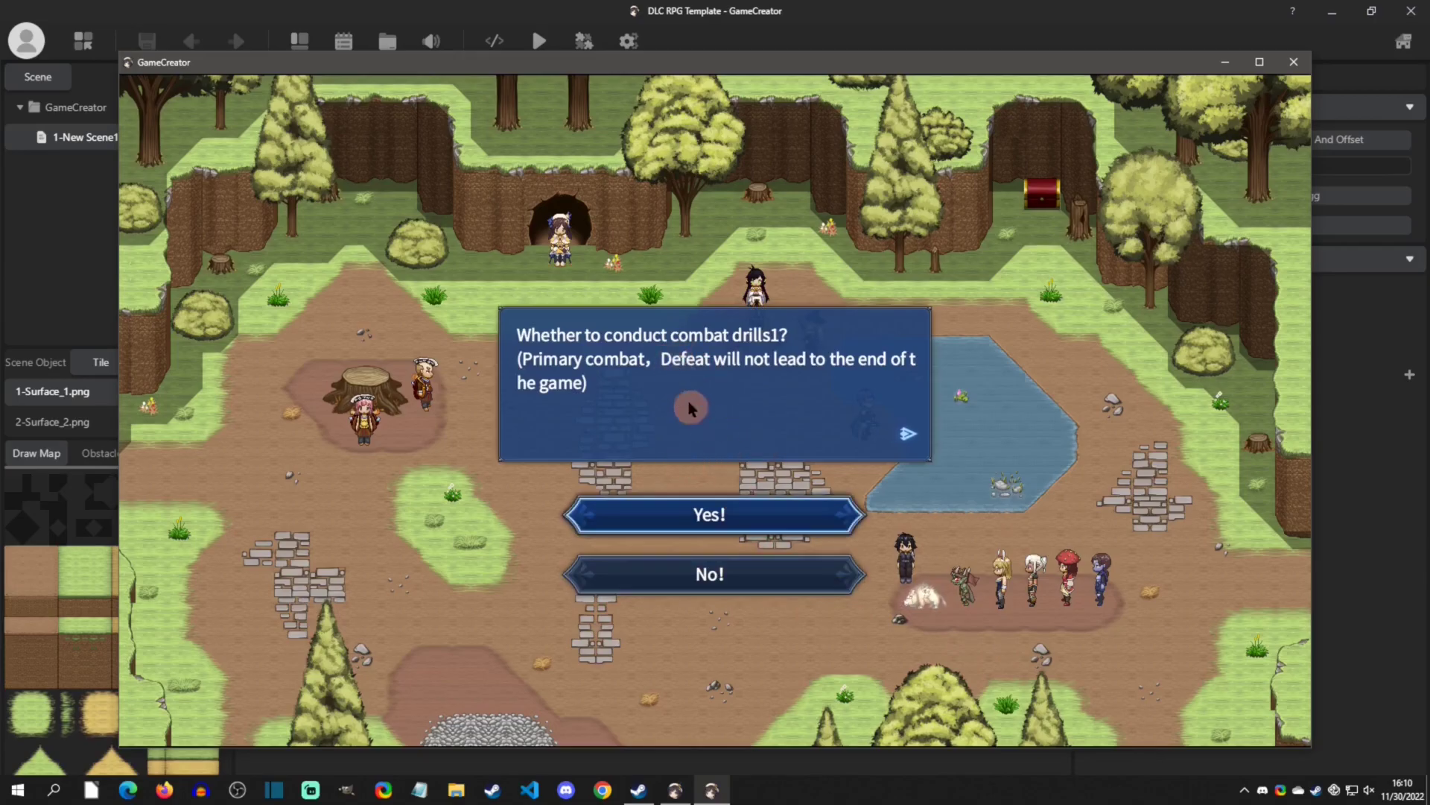
left_click(740, 514)
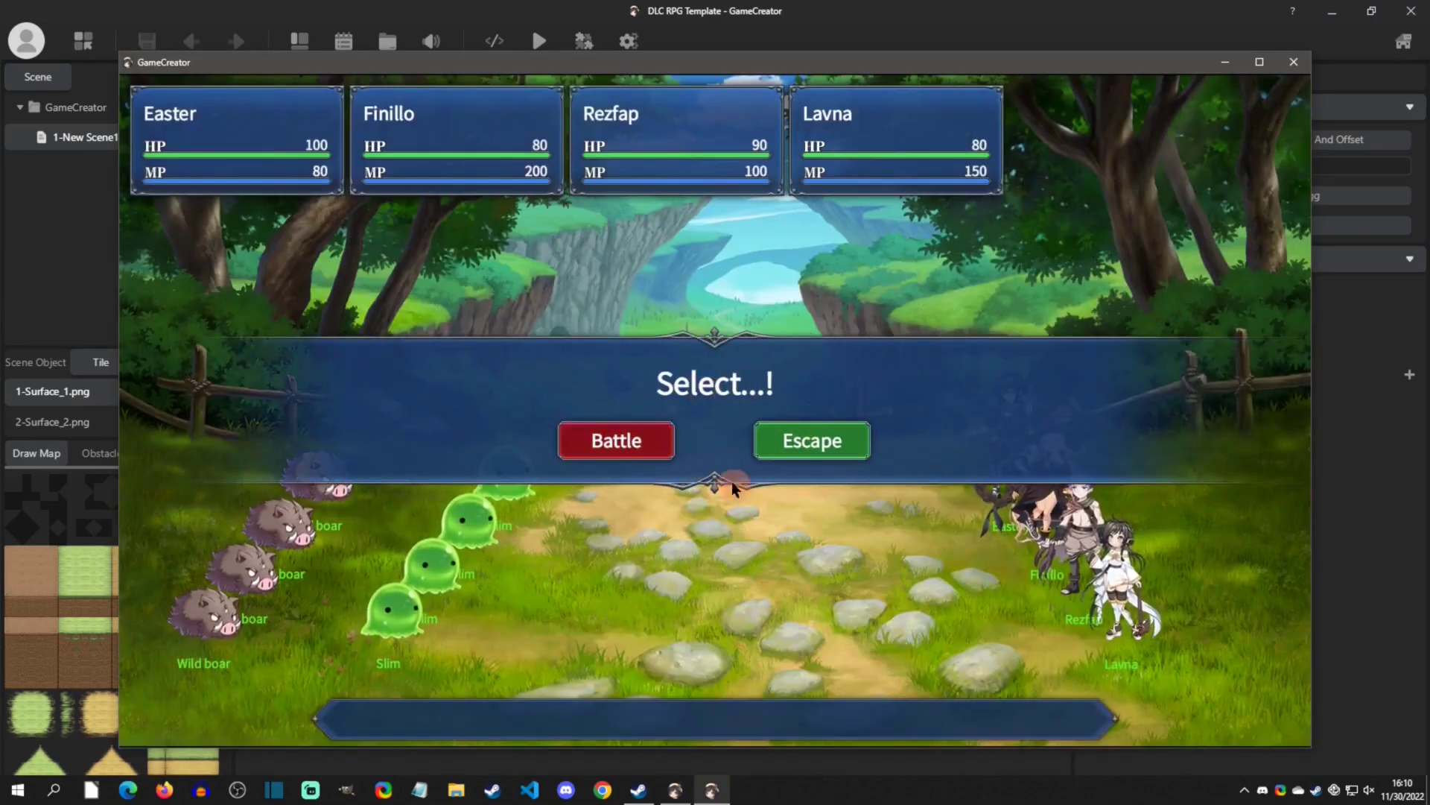
left_click(642, 441)
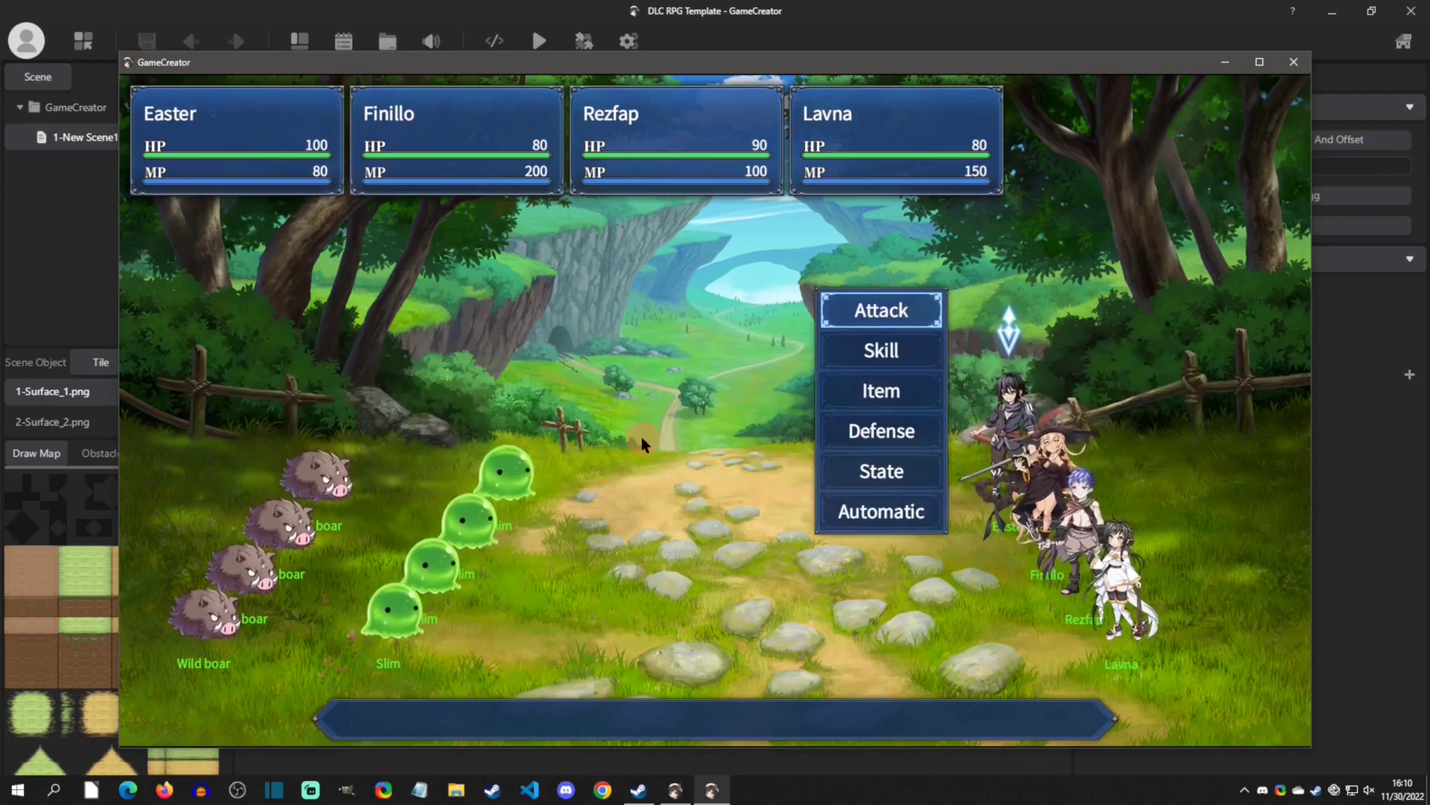
- Review Easter's skills, items and status, then set Easter to fight automatically
left_click(917, 349)
left_click(920, 195)
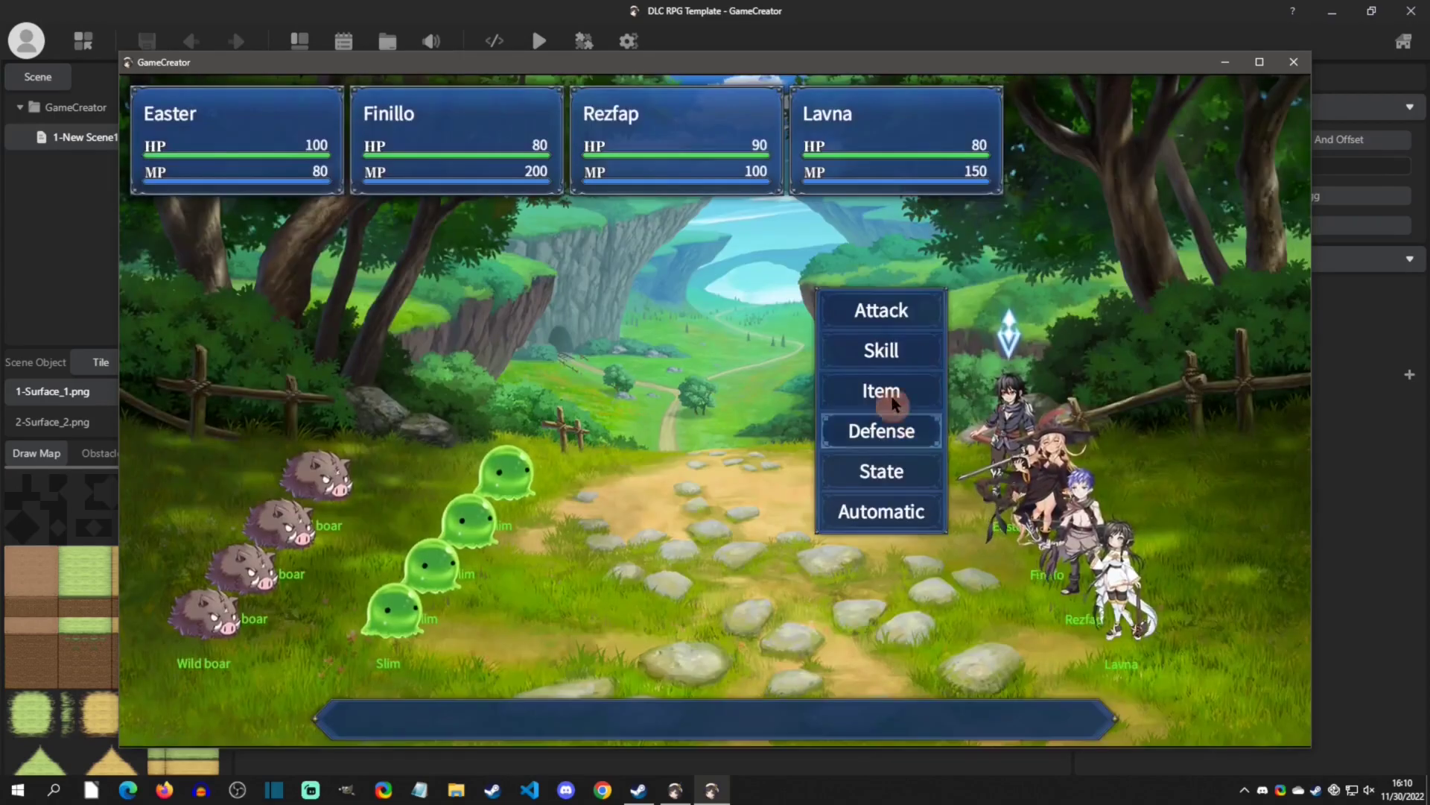
left_click(894, 390)
left_click(920, 195)
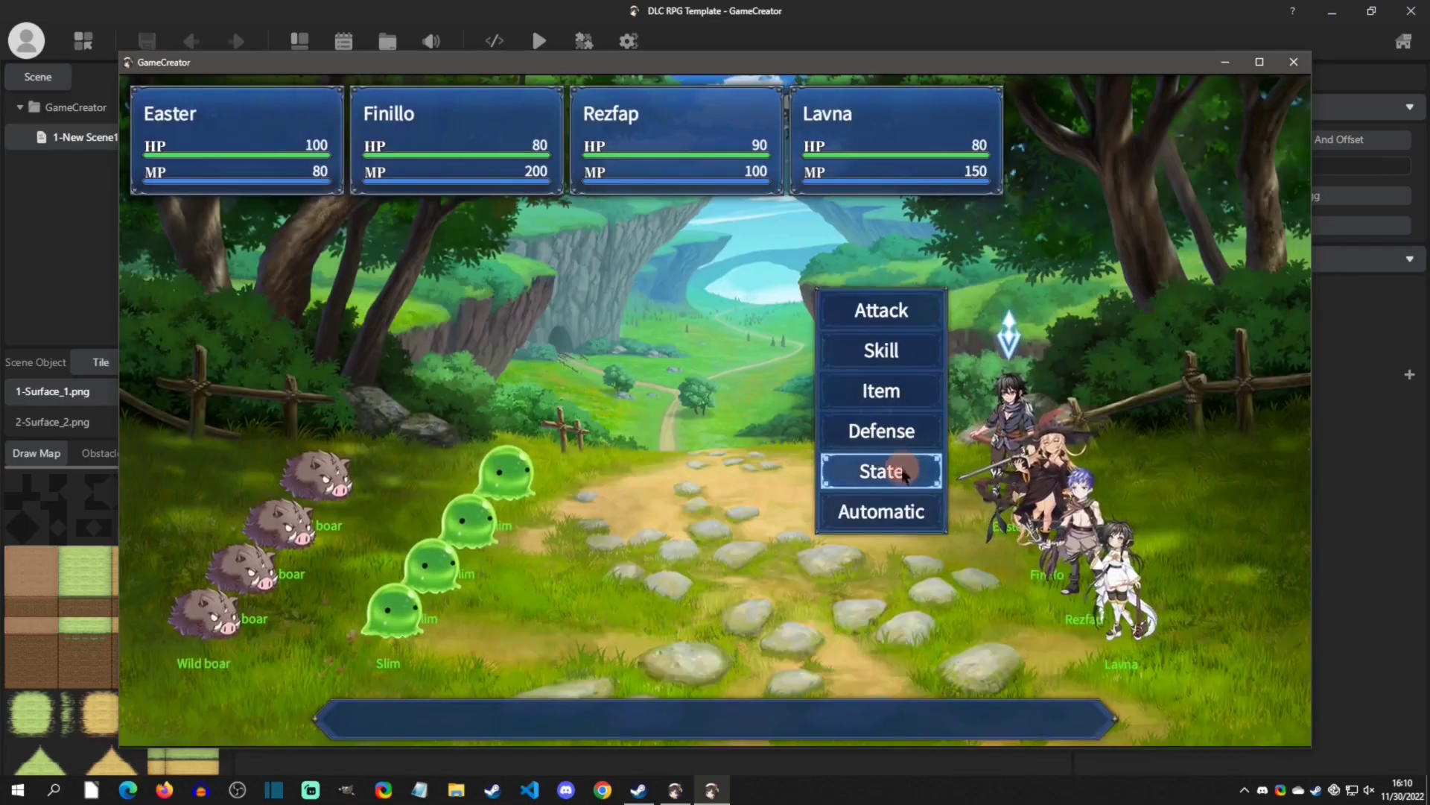
left_click(883, 470)
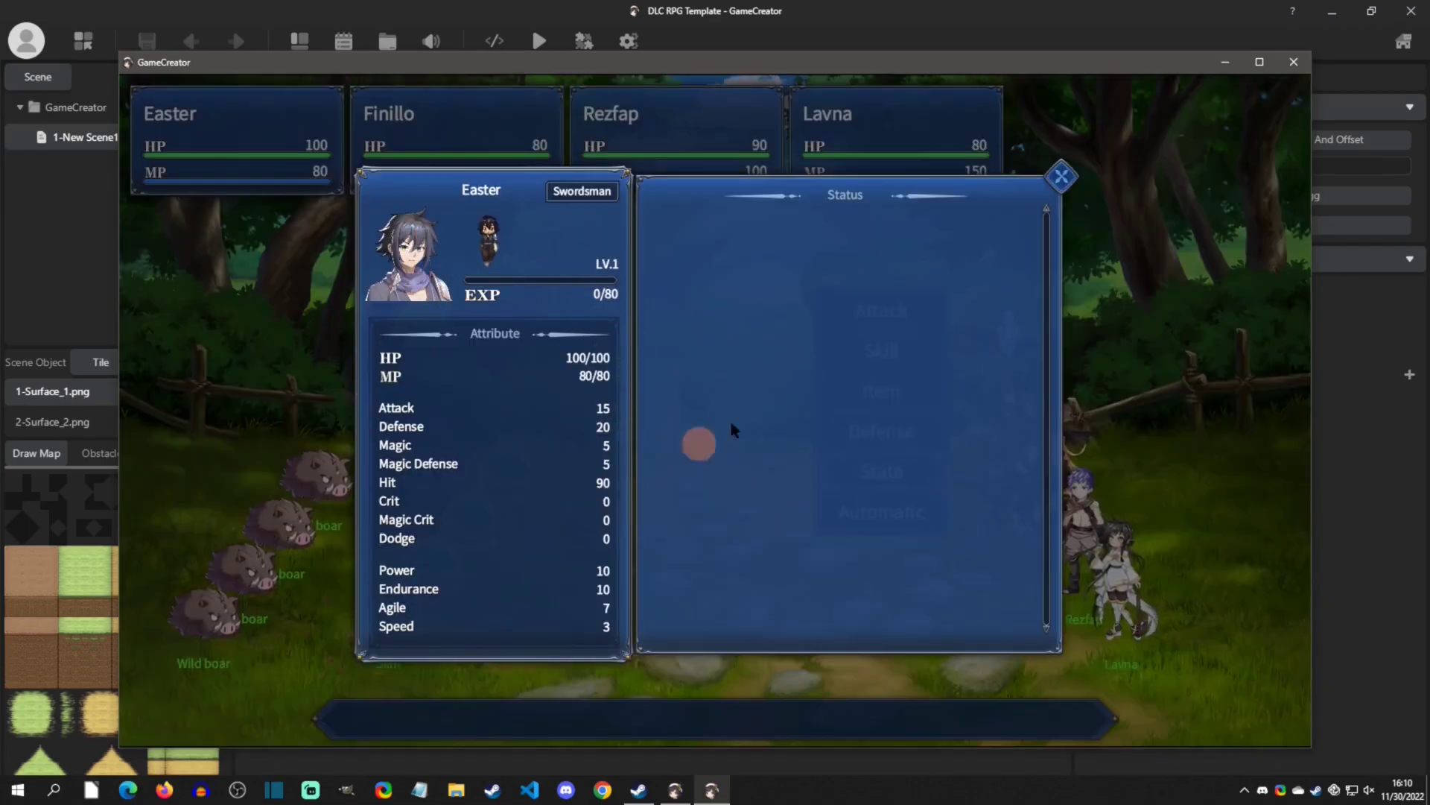
left_click(1061, 177)
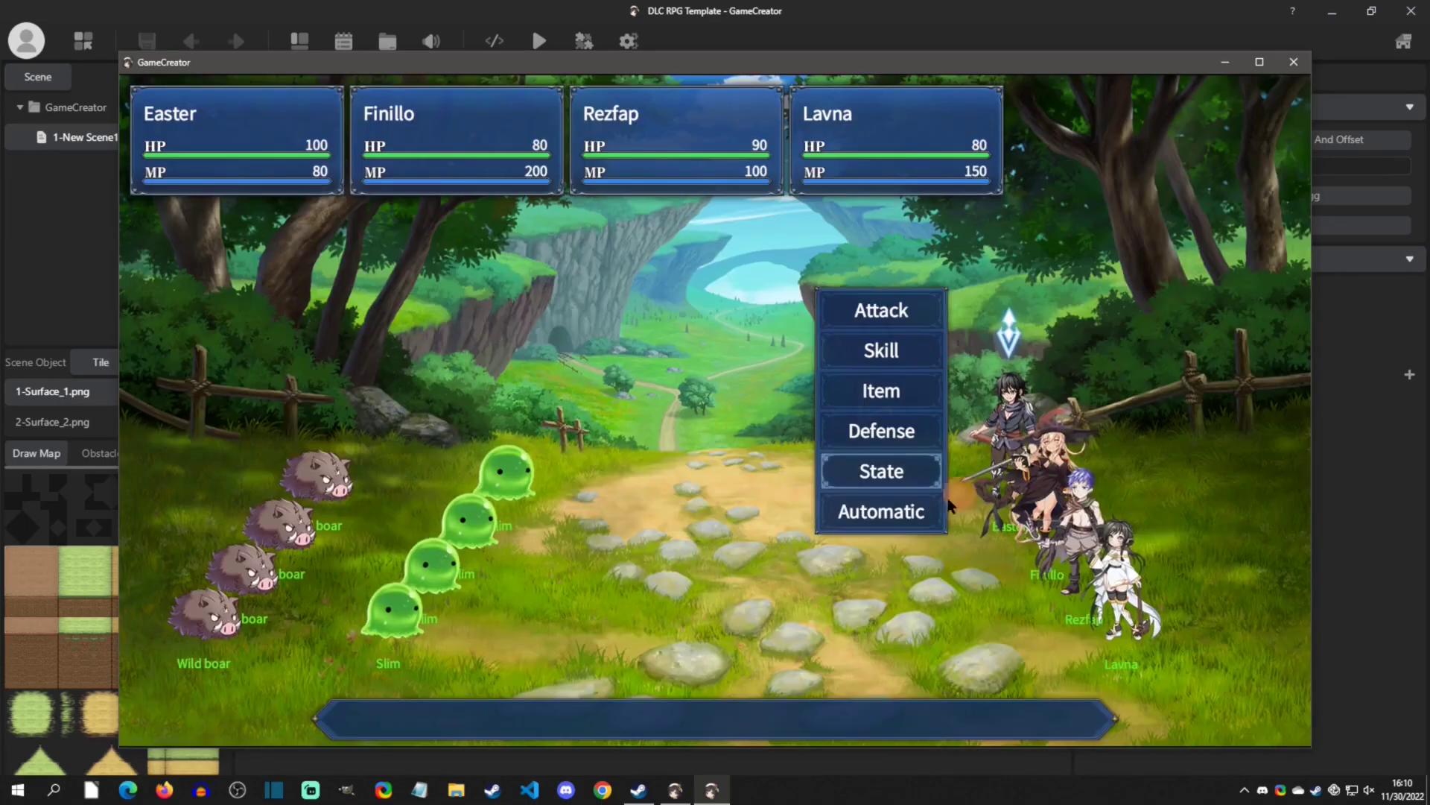
left_click(899, 514)
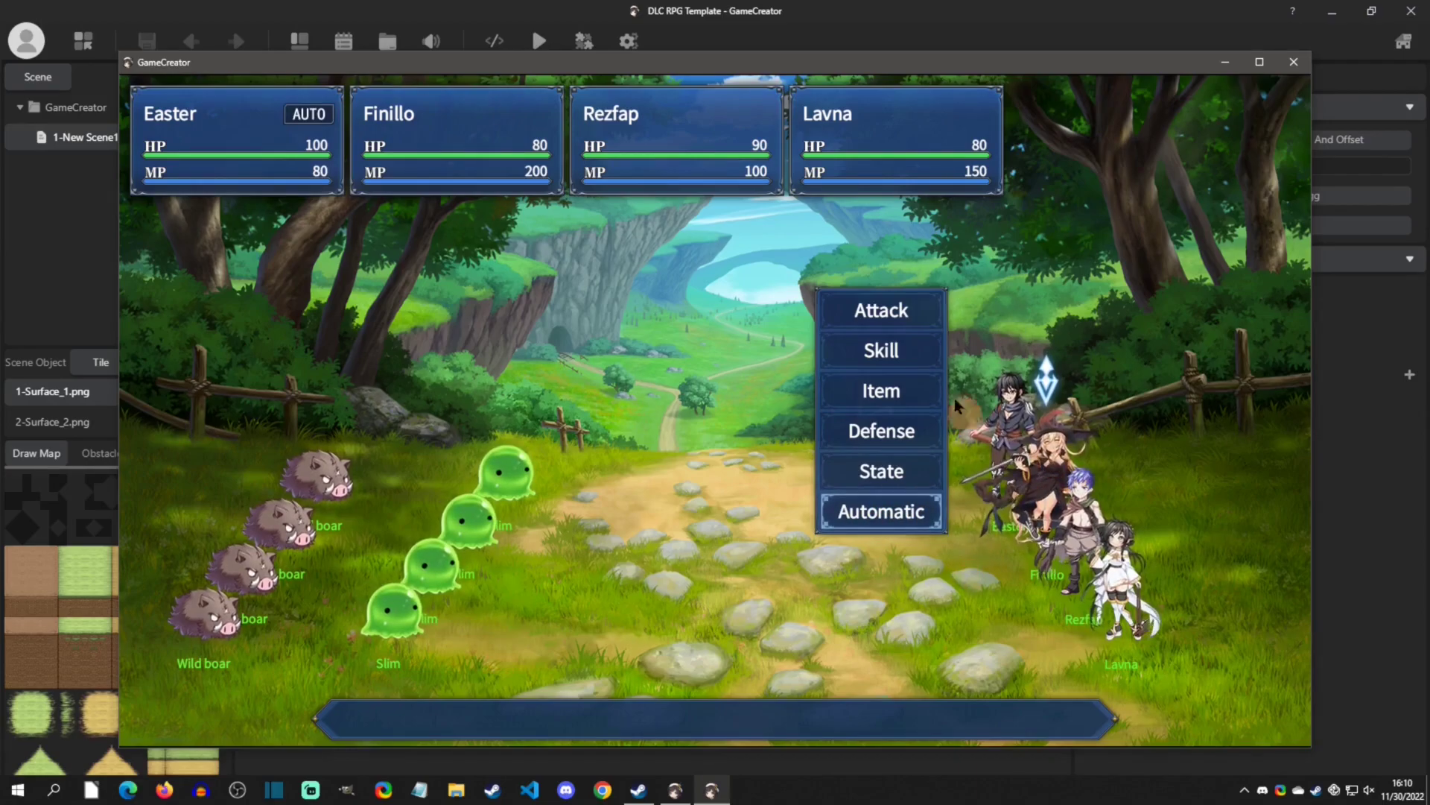
- Order a normal attack on the top wild boar and aim the Poisoned skill at a boar
left_click(901, 310)
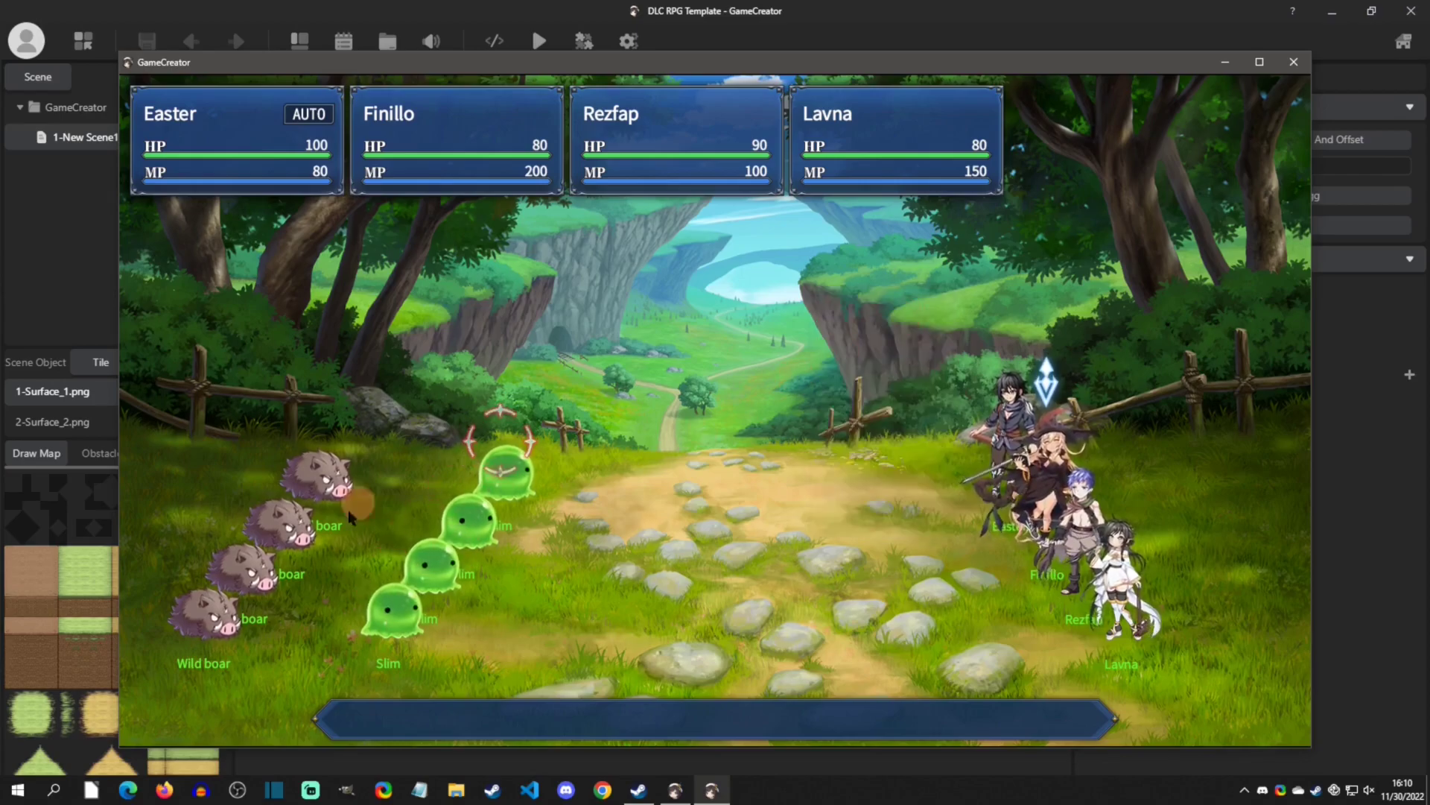
key("Up")
key("Left")
key("Return")
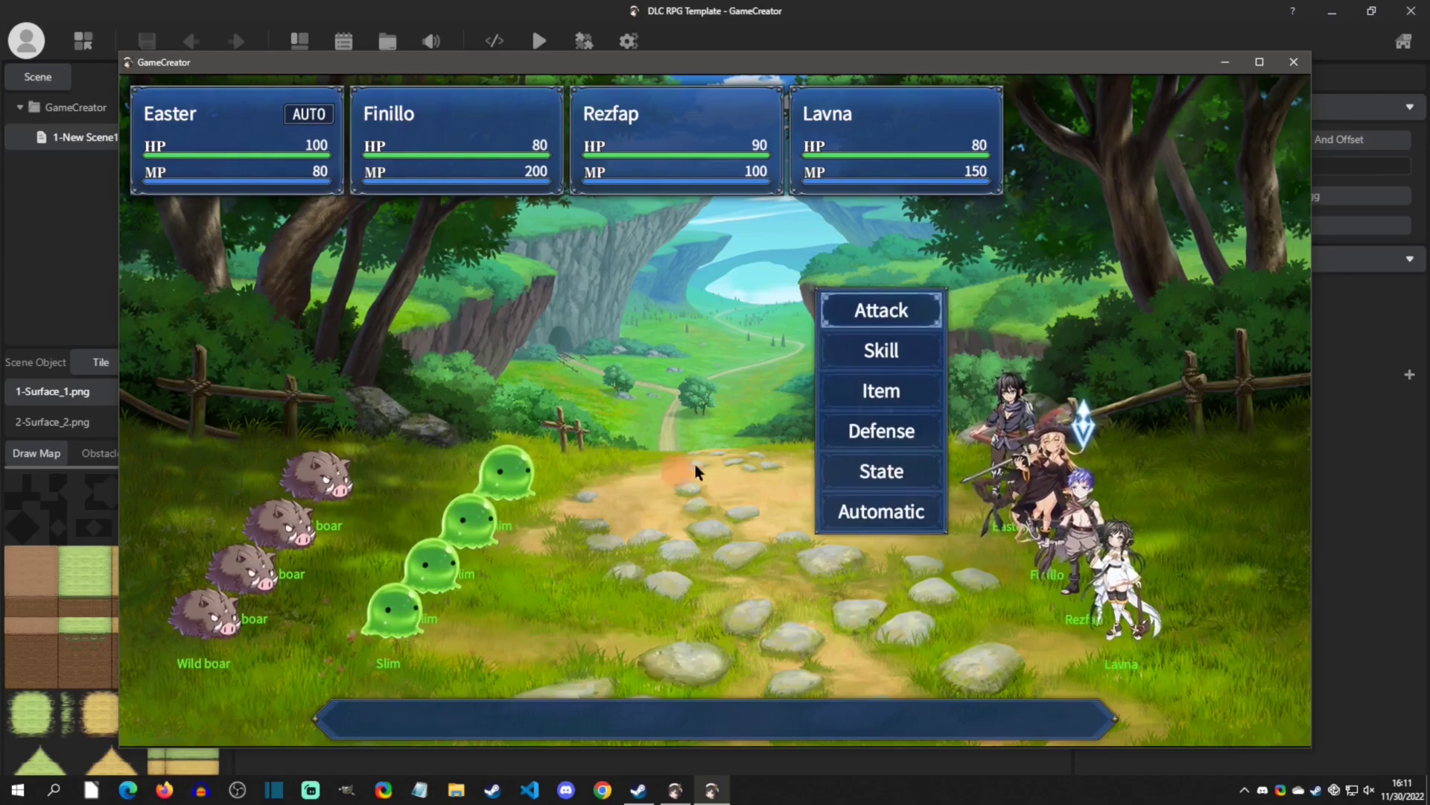
key("Down")
key("Return")
key("Return")
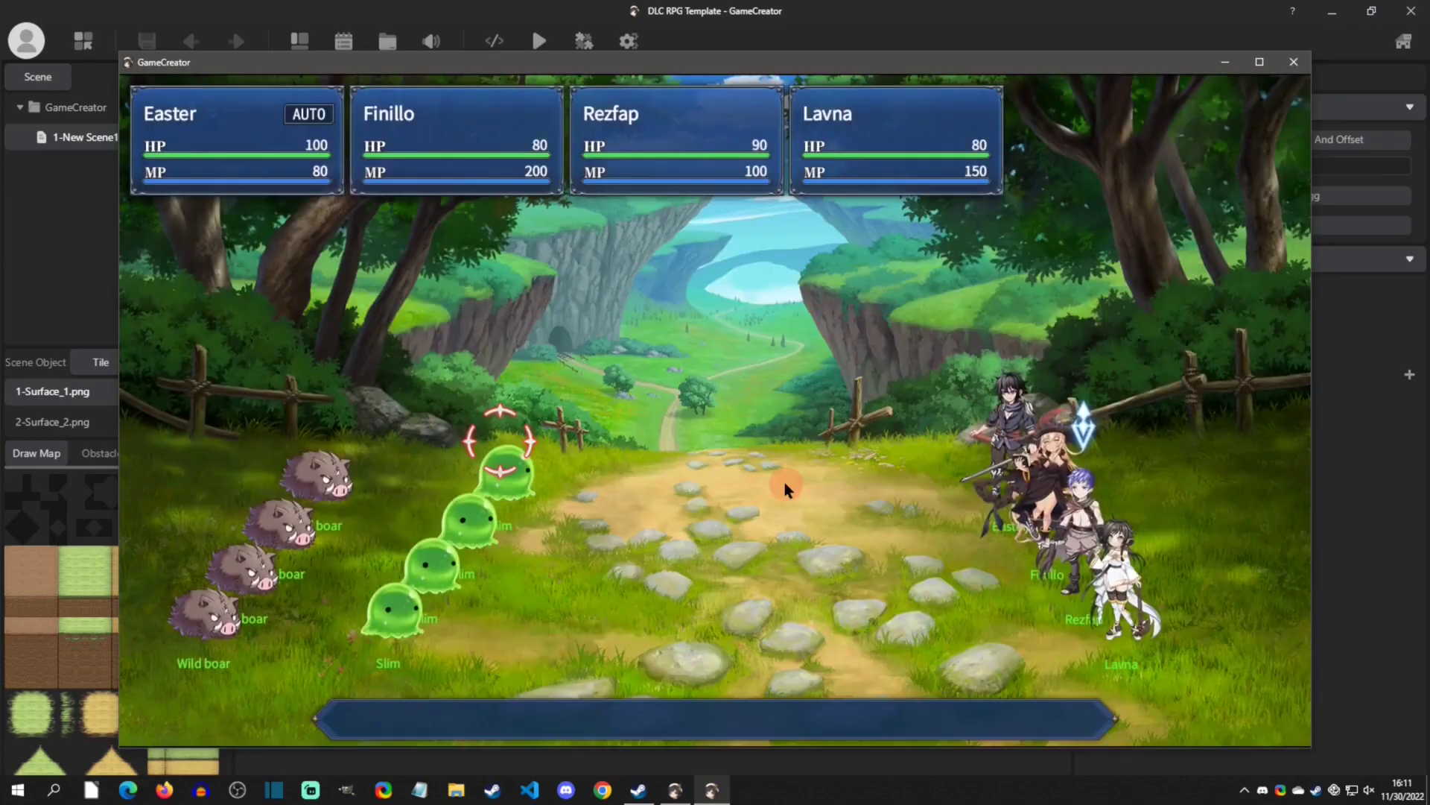
key("Left")
- Open the last member's skill list, close it unused, and defend this turn
key("Return")
key("Down")
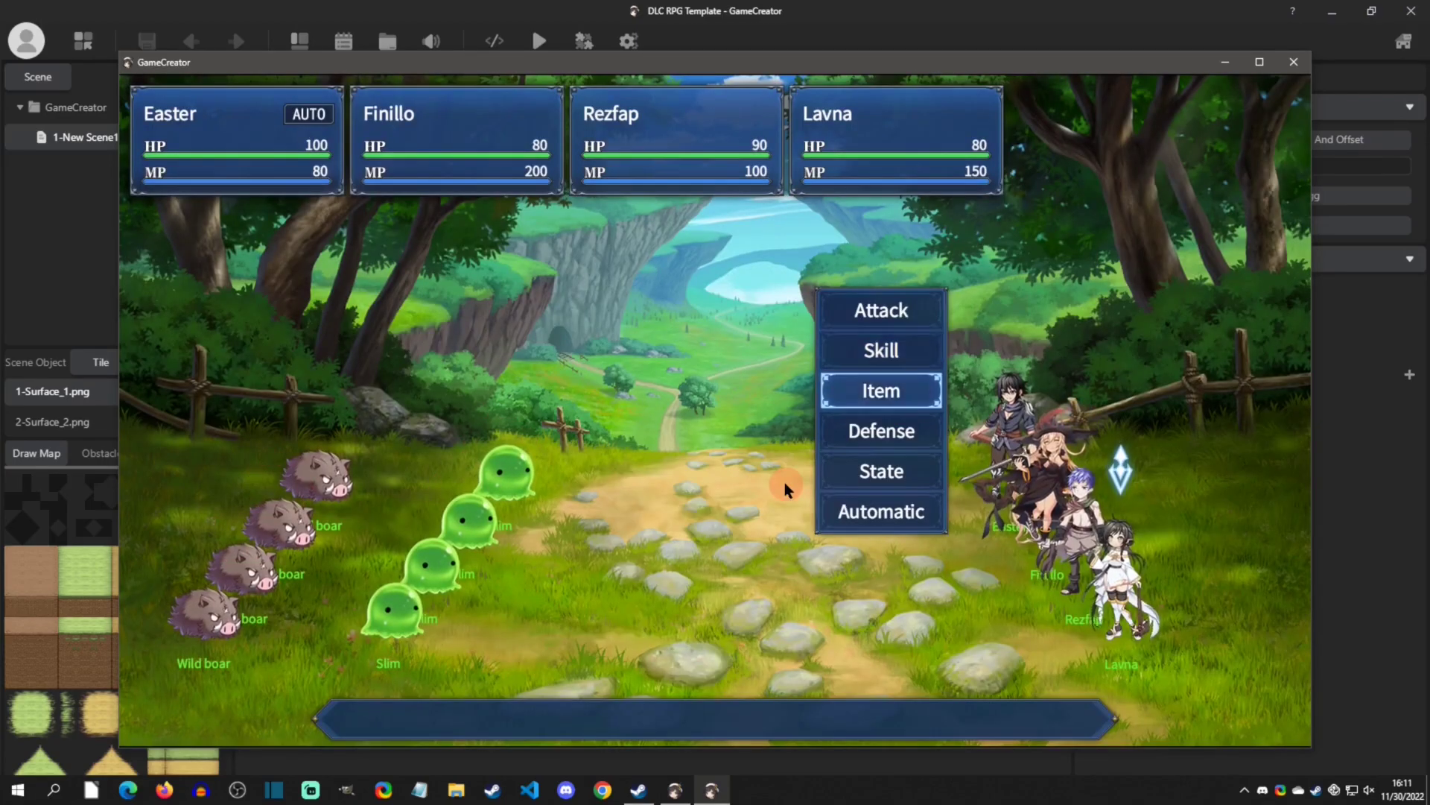
key("Up")
key("Return")
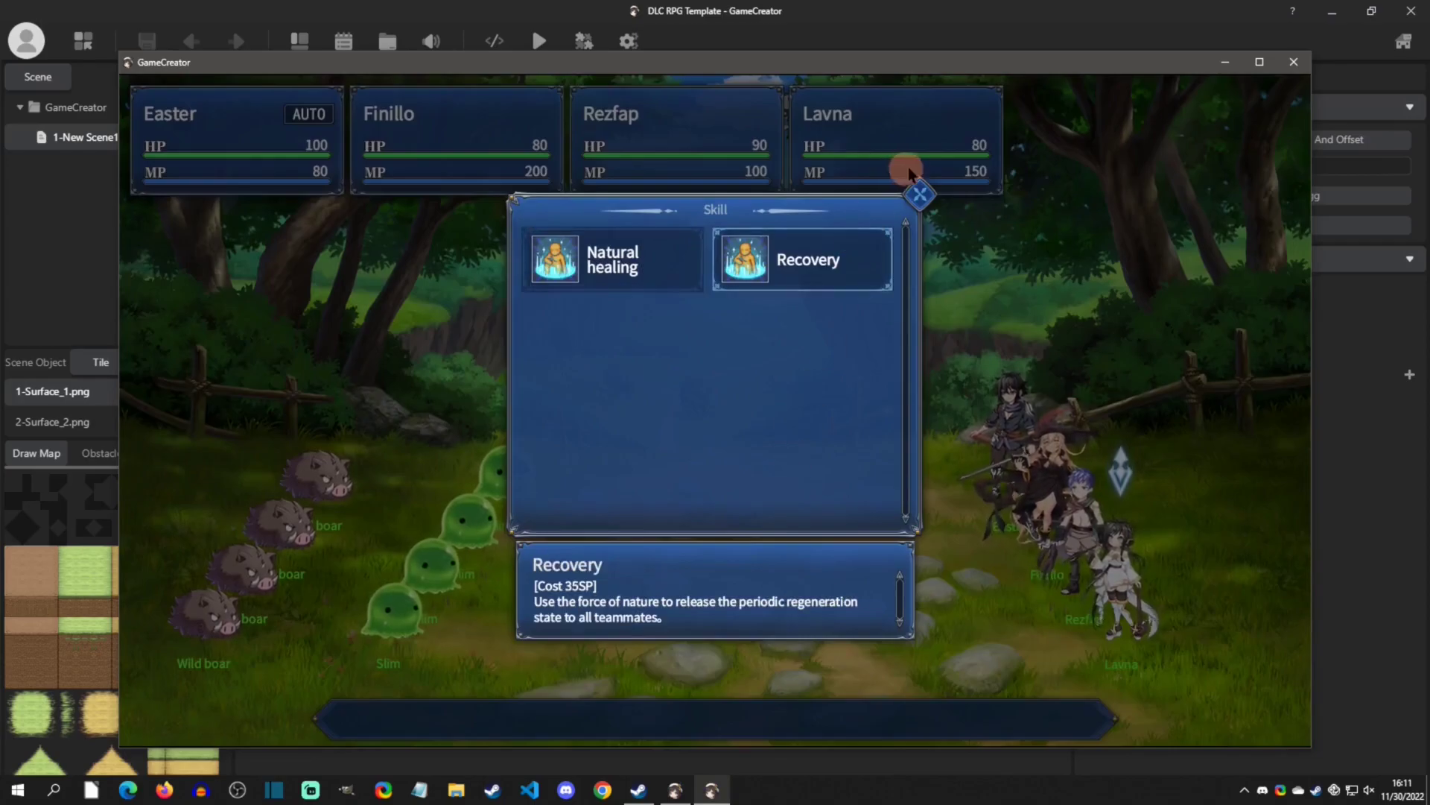
left_click(918, 194)
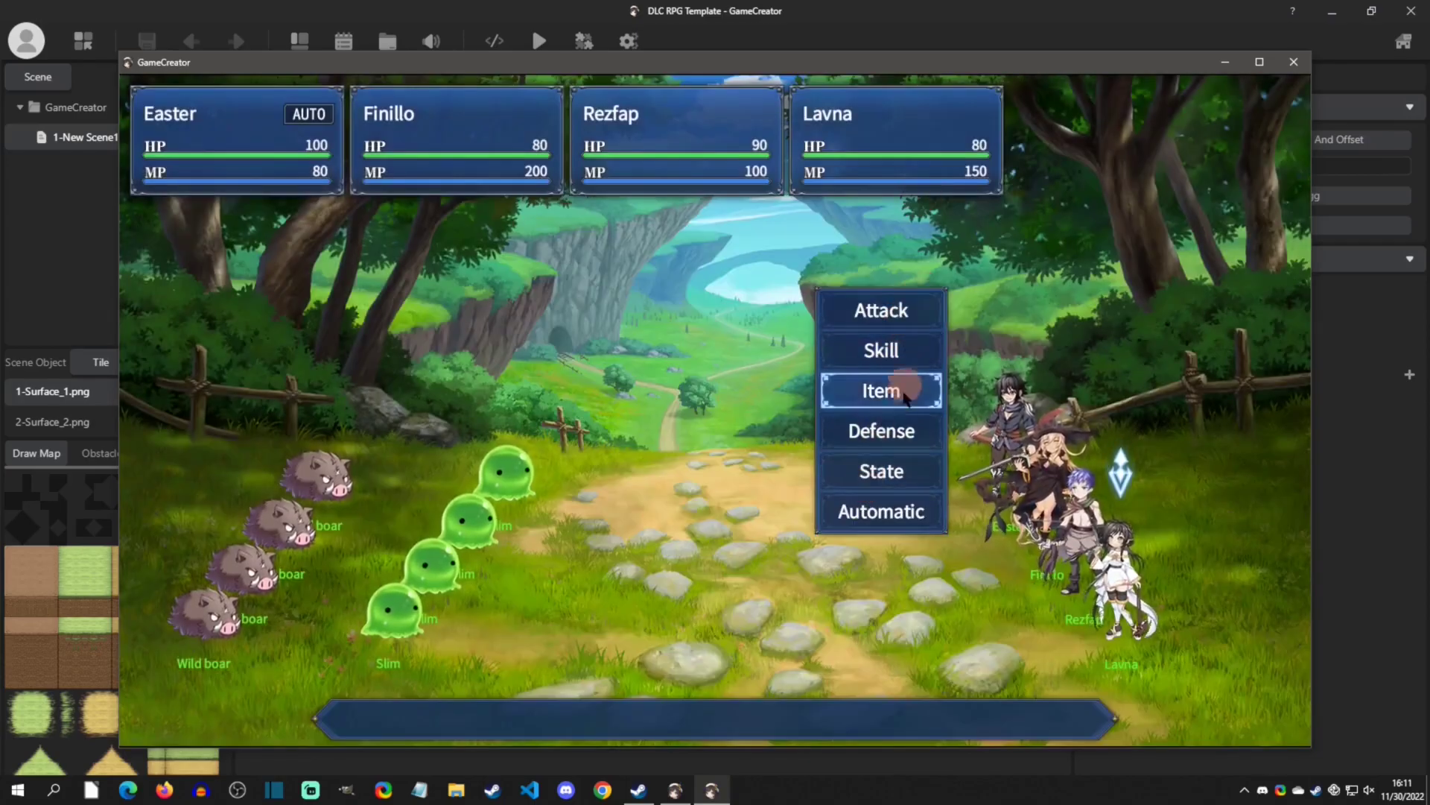
left_click(901, 428)
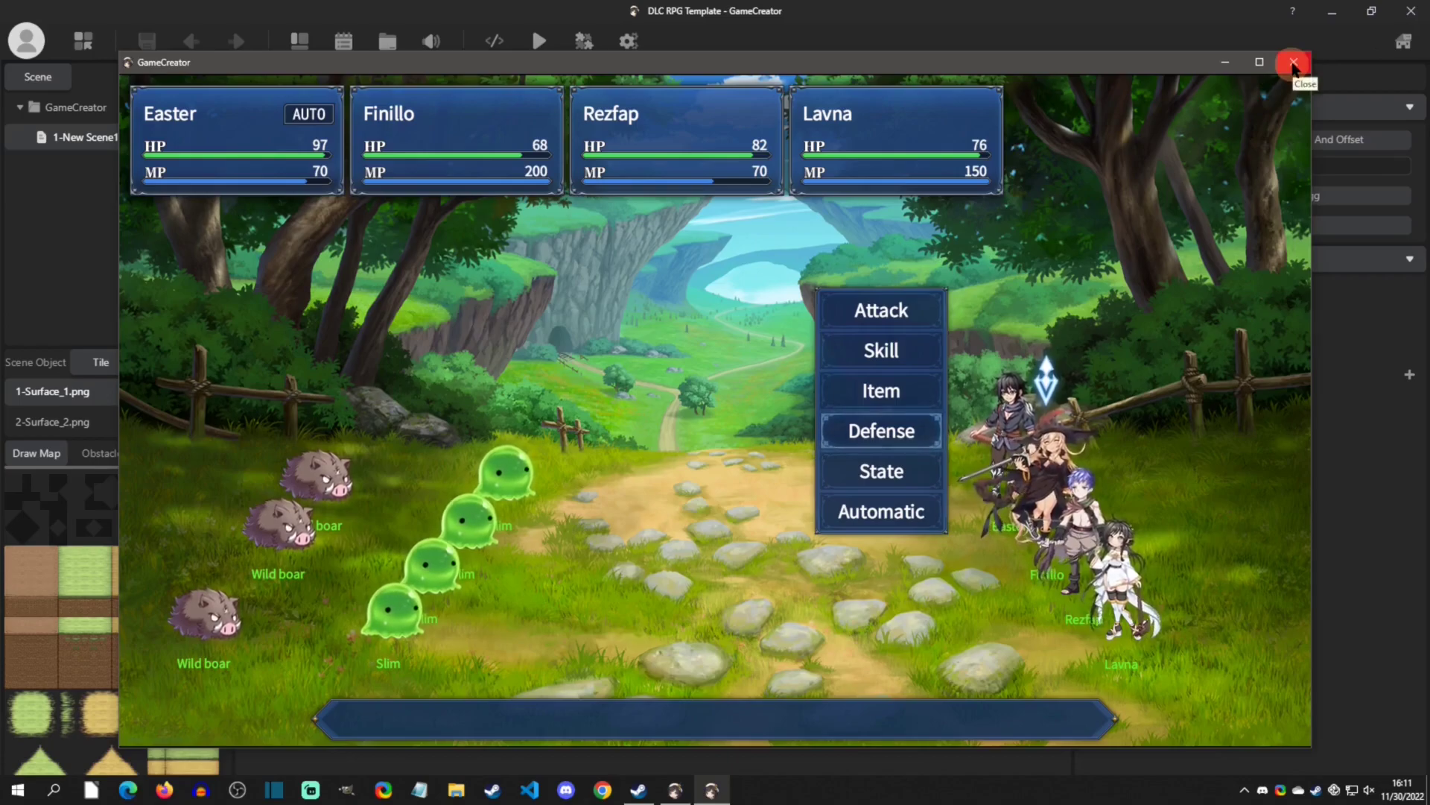
- Close the battle test window, open the project Database, and view the item and actor entries
left_click(1294, 63)
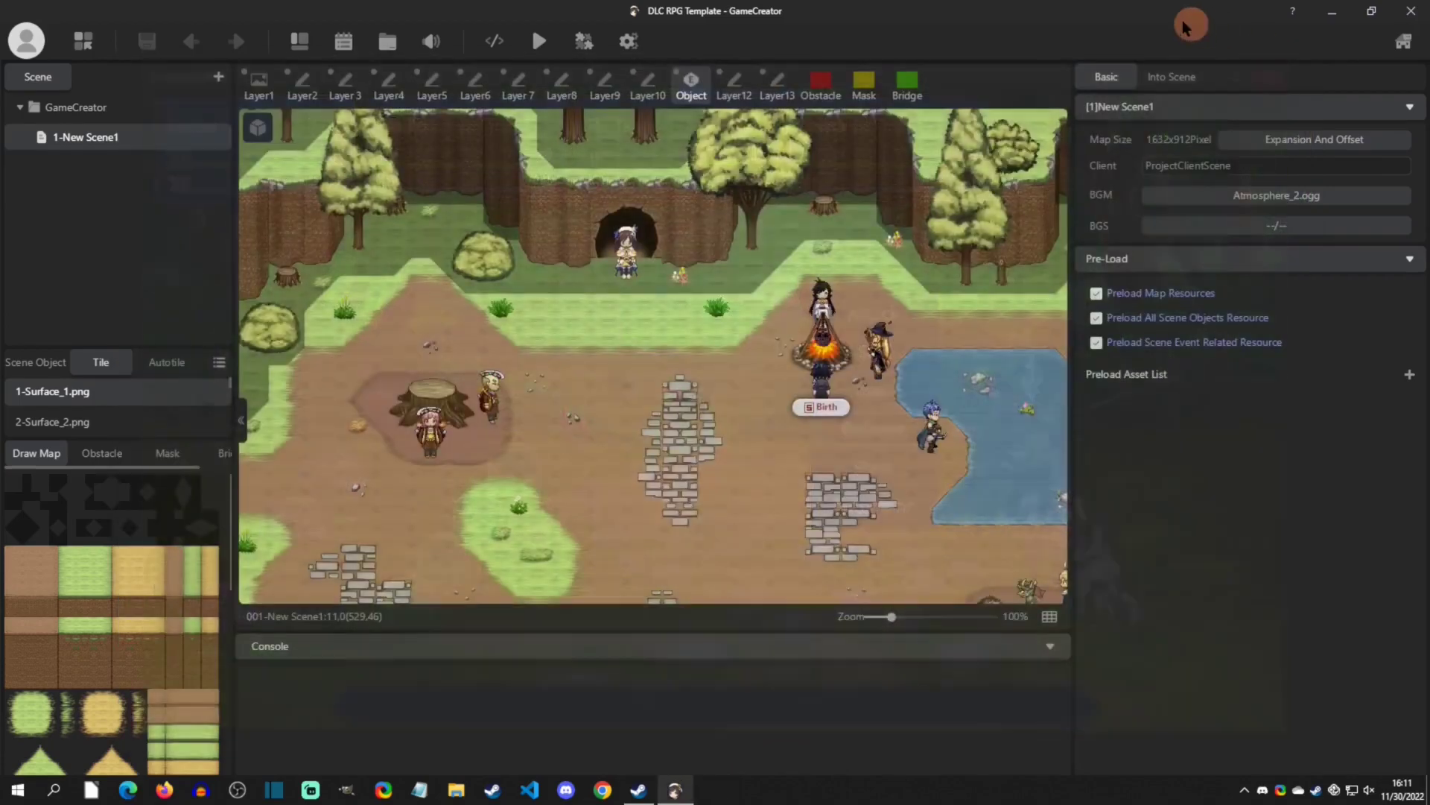
left_click(298, 43)
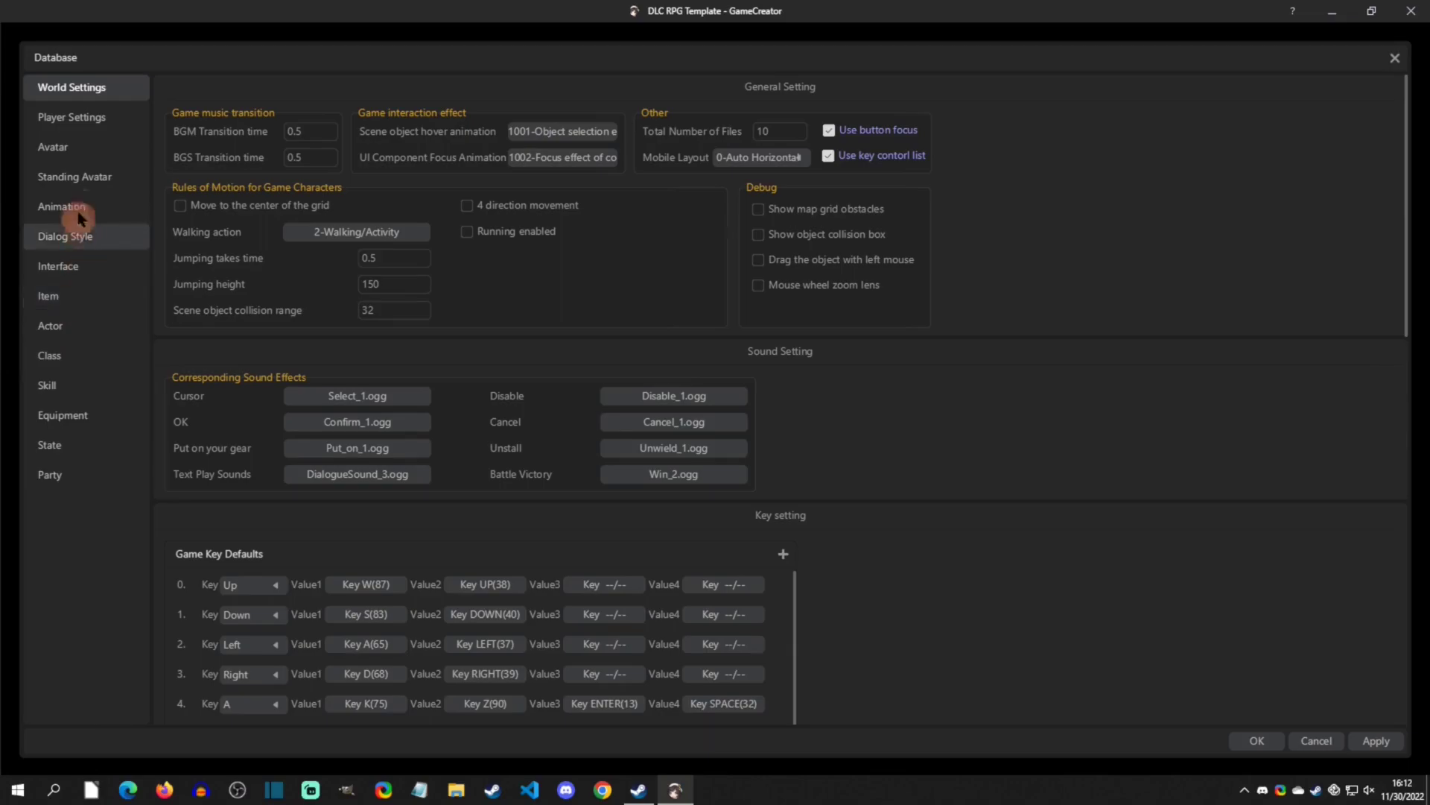
left_click(93, 301)
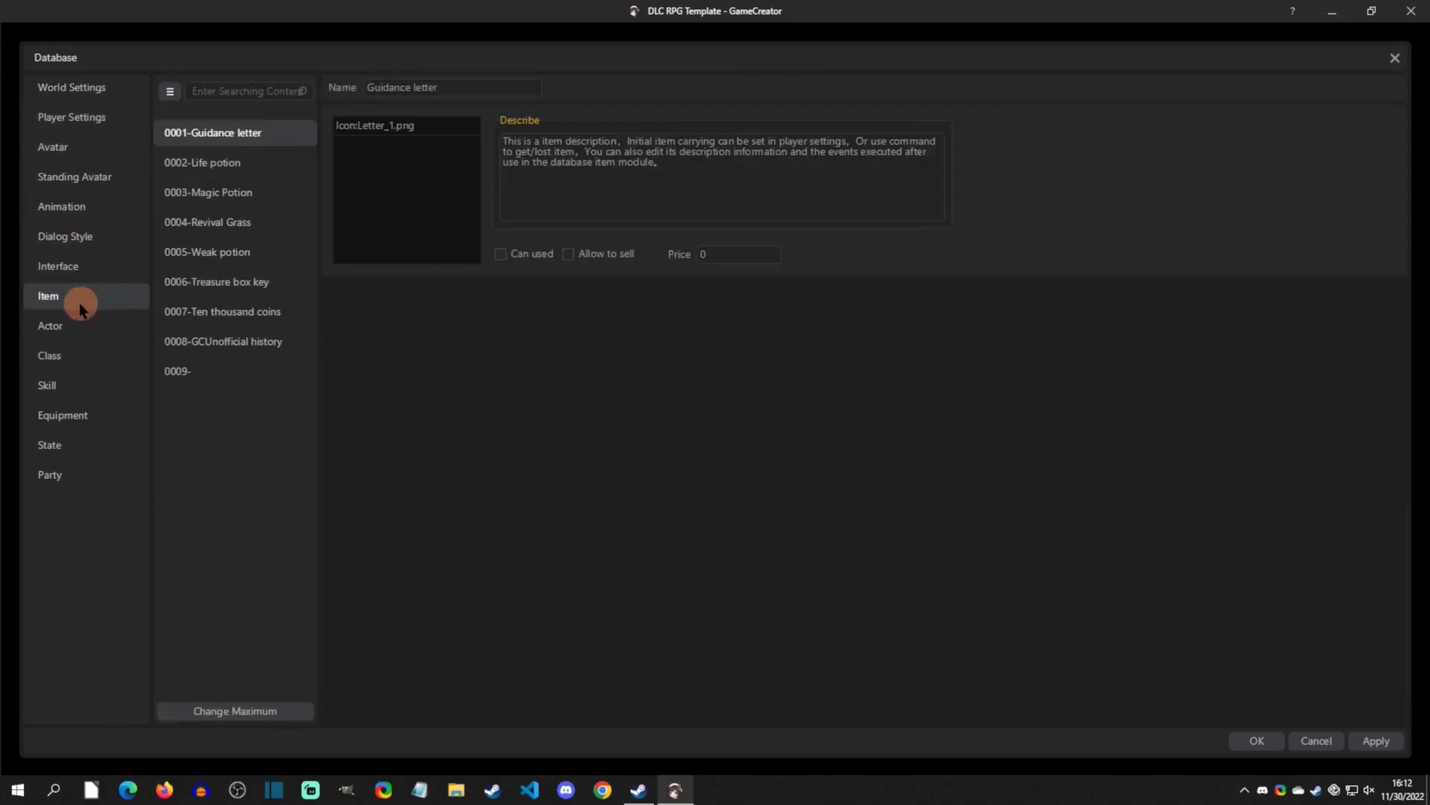
left_click(72, 334)
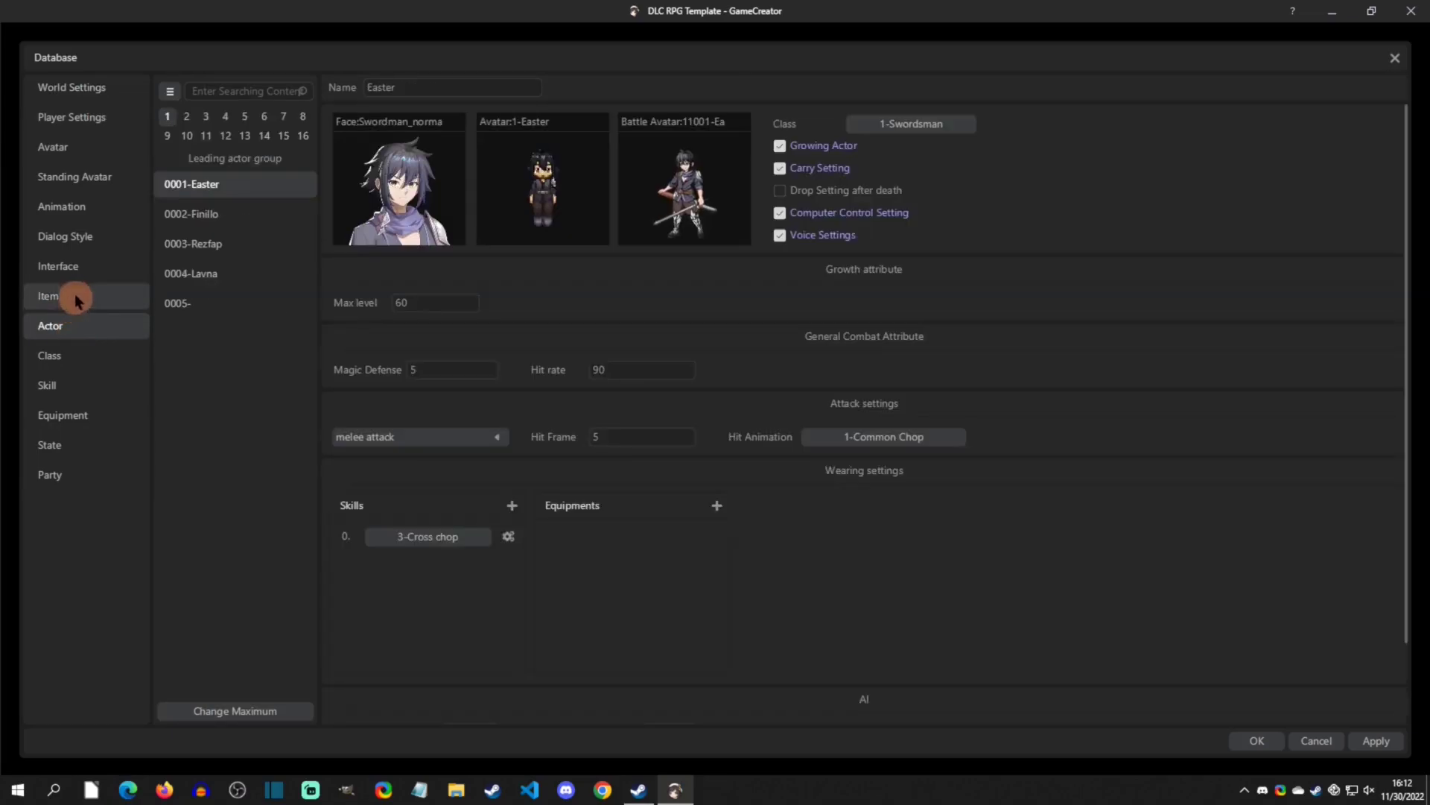
left_click(77, 301)
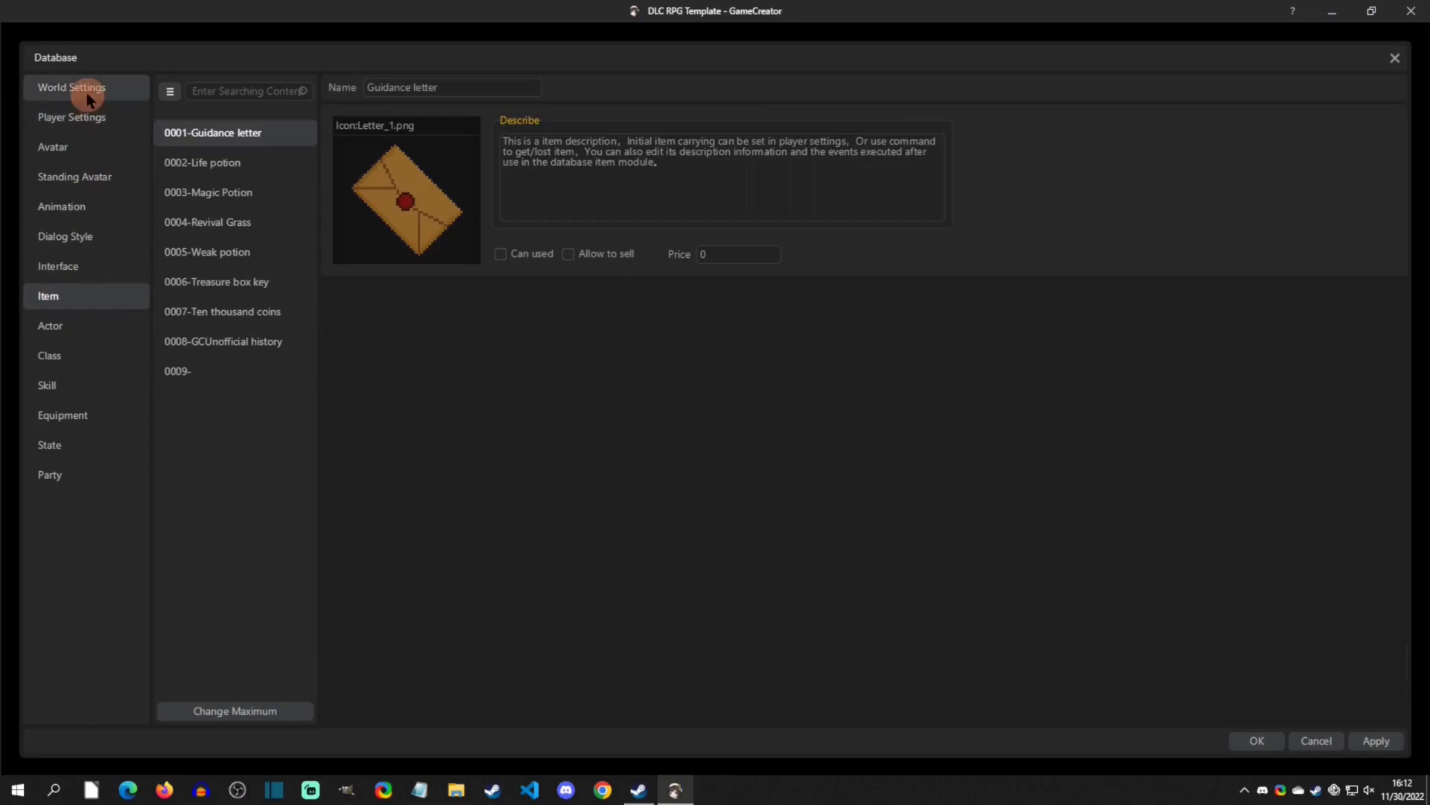
- Browse actor, skill, state and battle party entries including War games1, ending on actor Easter
left_click(63, 324)
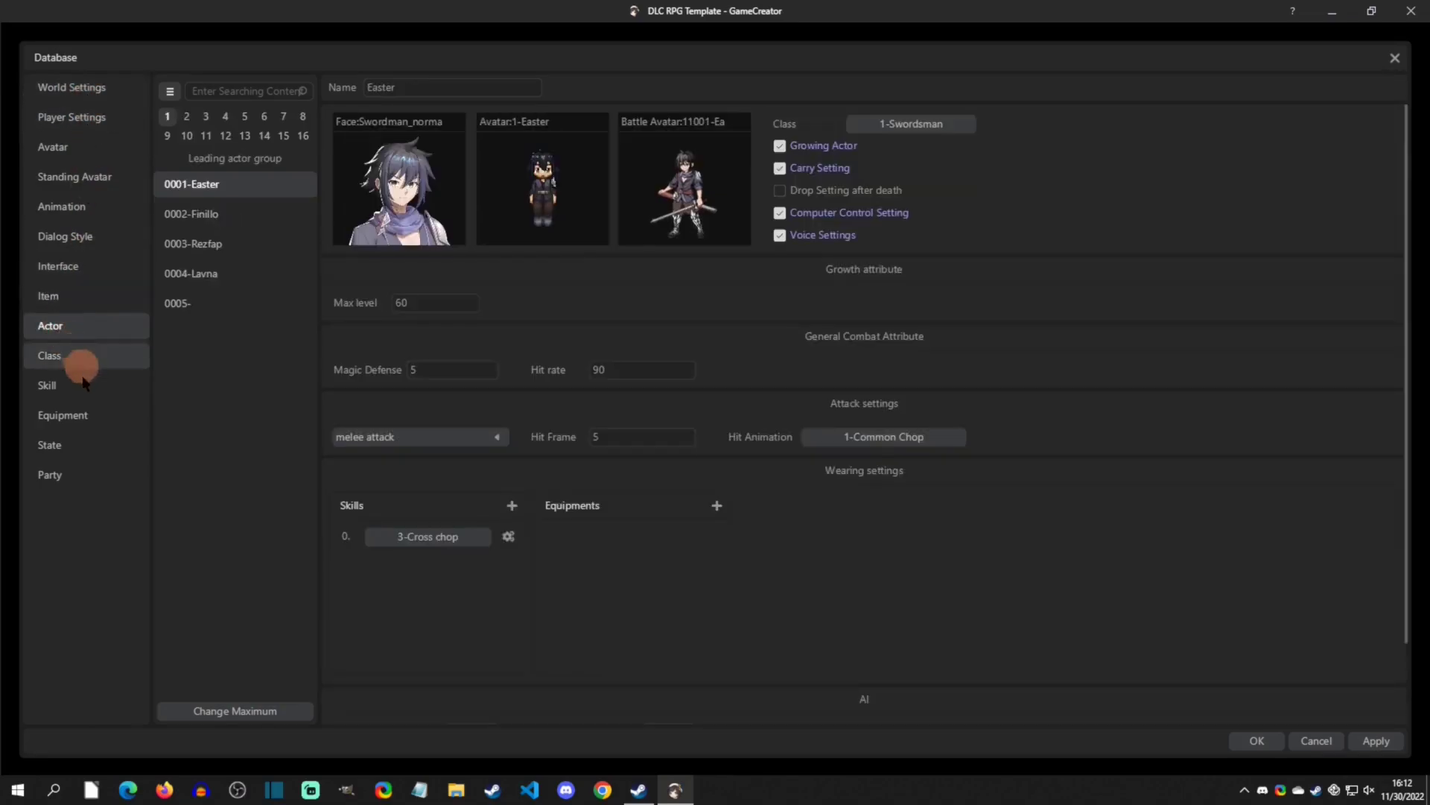
left_click(71, 486)
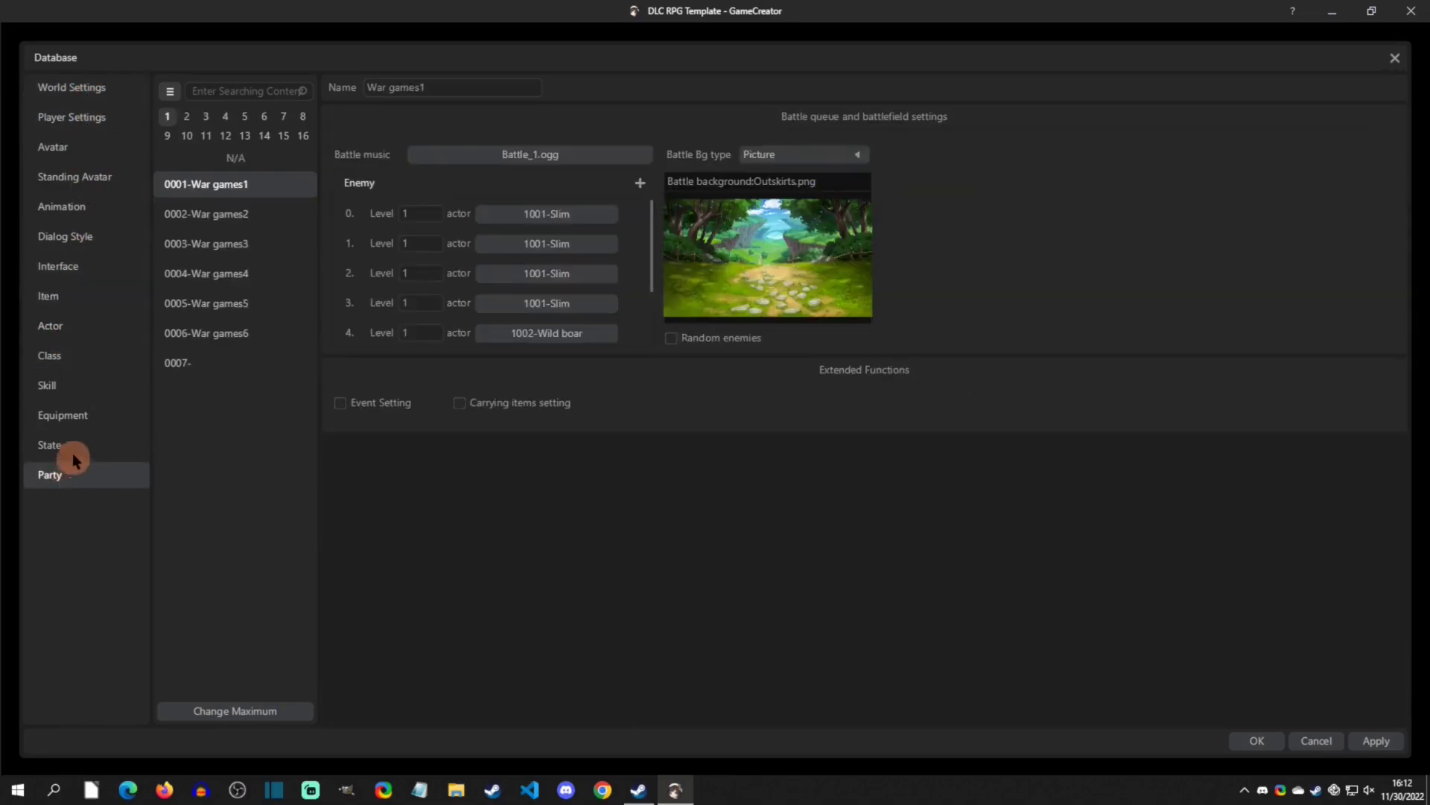
left_click(71, 325)
left_click(74, 385)
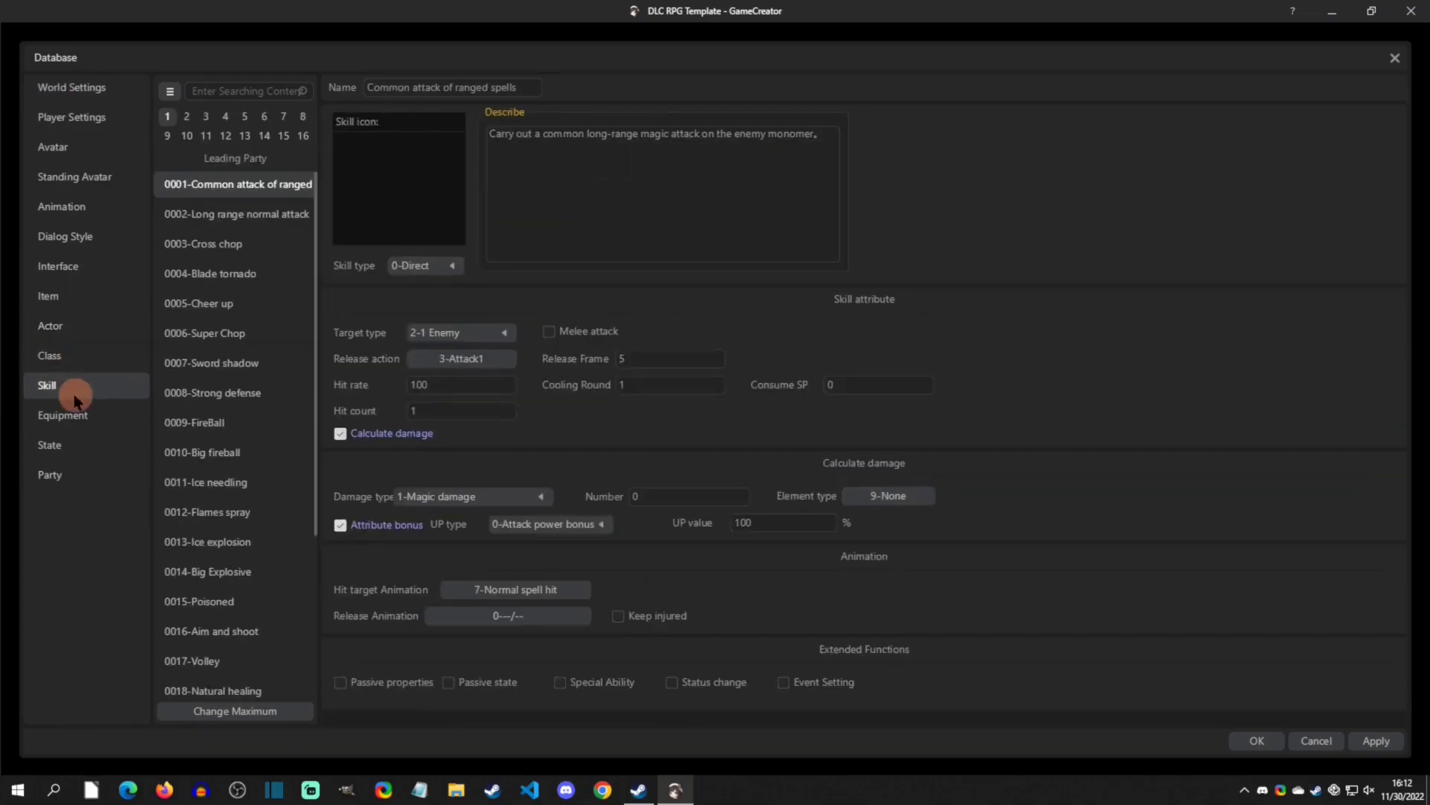
left_click(73, 446)
left_click(72, 469)
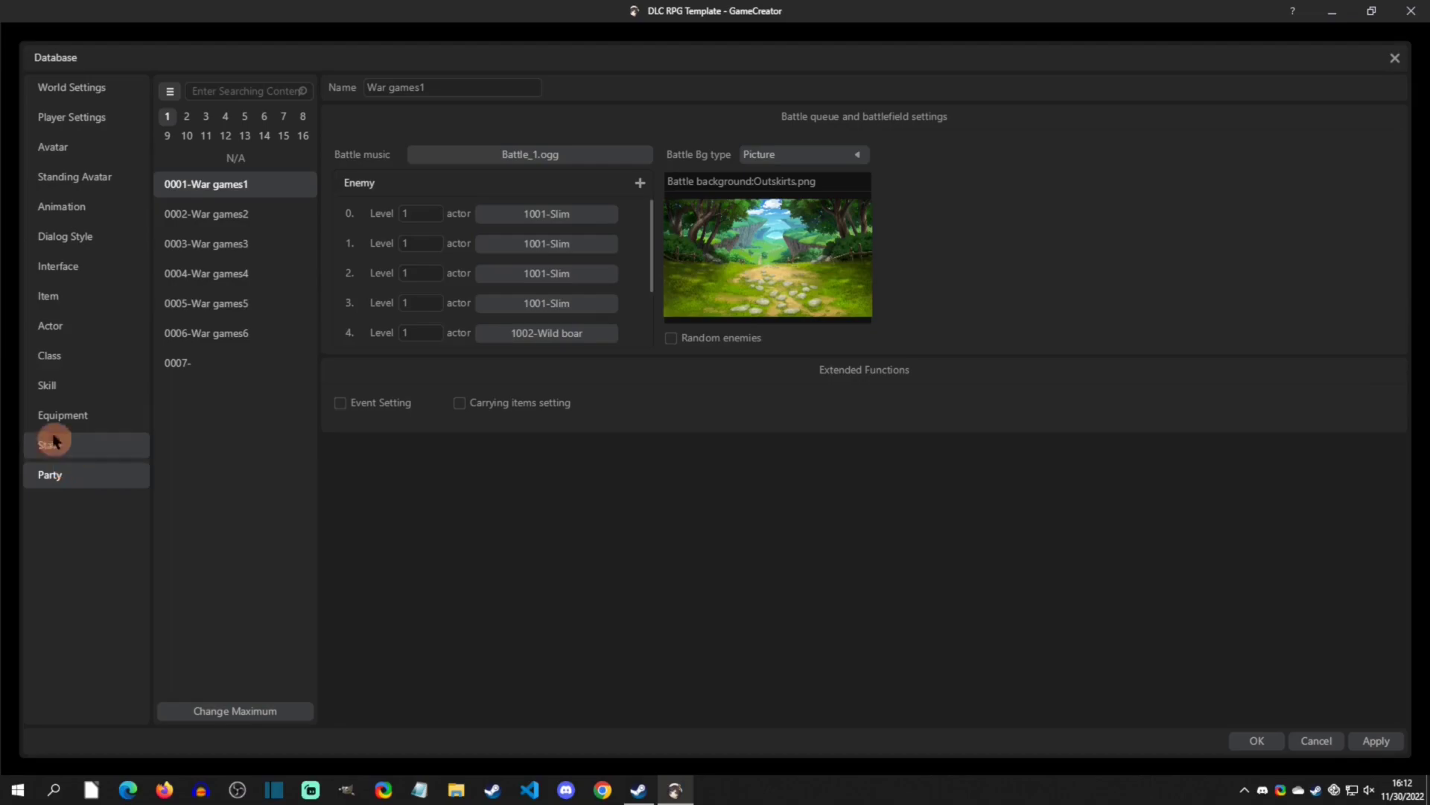
left_click(74, 327)
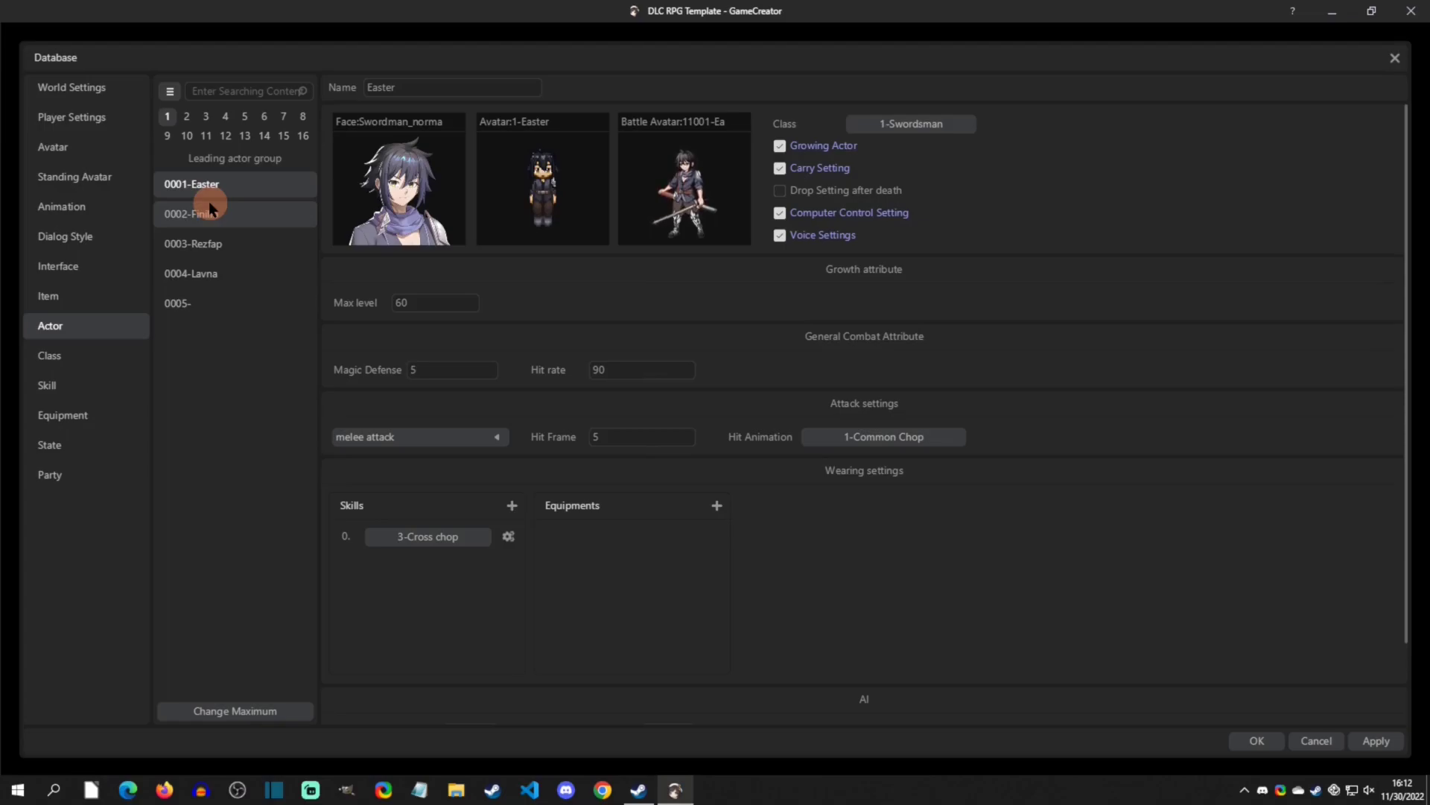
- Check Finillo, Rezfap, Lavna and Easter's actor settings, then the Swordsman class and skill entries
left_click(224, 214)
left_click(242, 246)
left_click(248, 275)
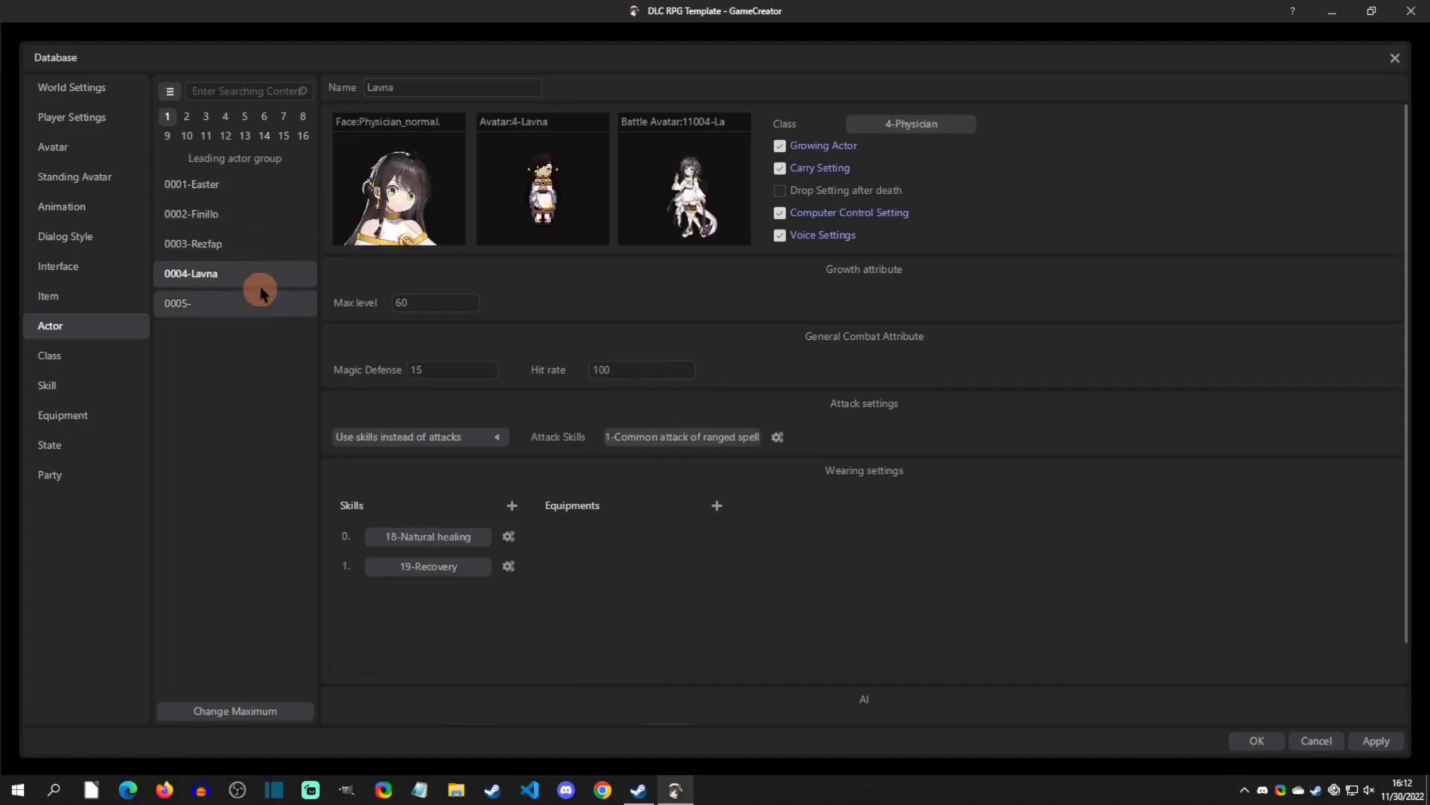
left_click(221, 178)
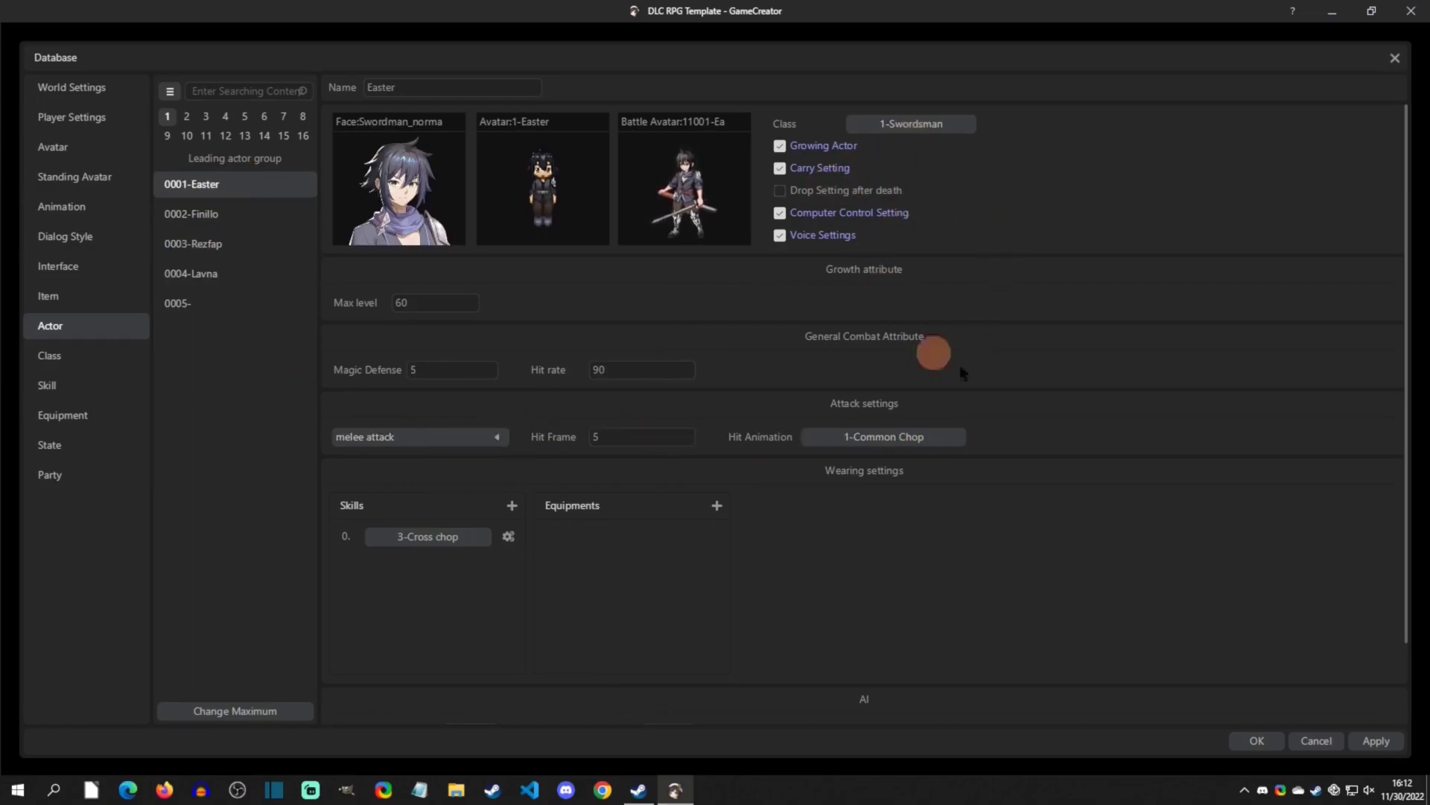
scroll(969, 372, "down", 2)
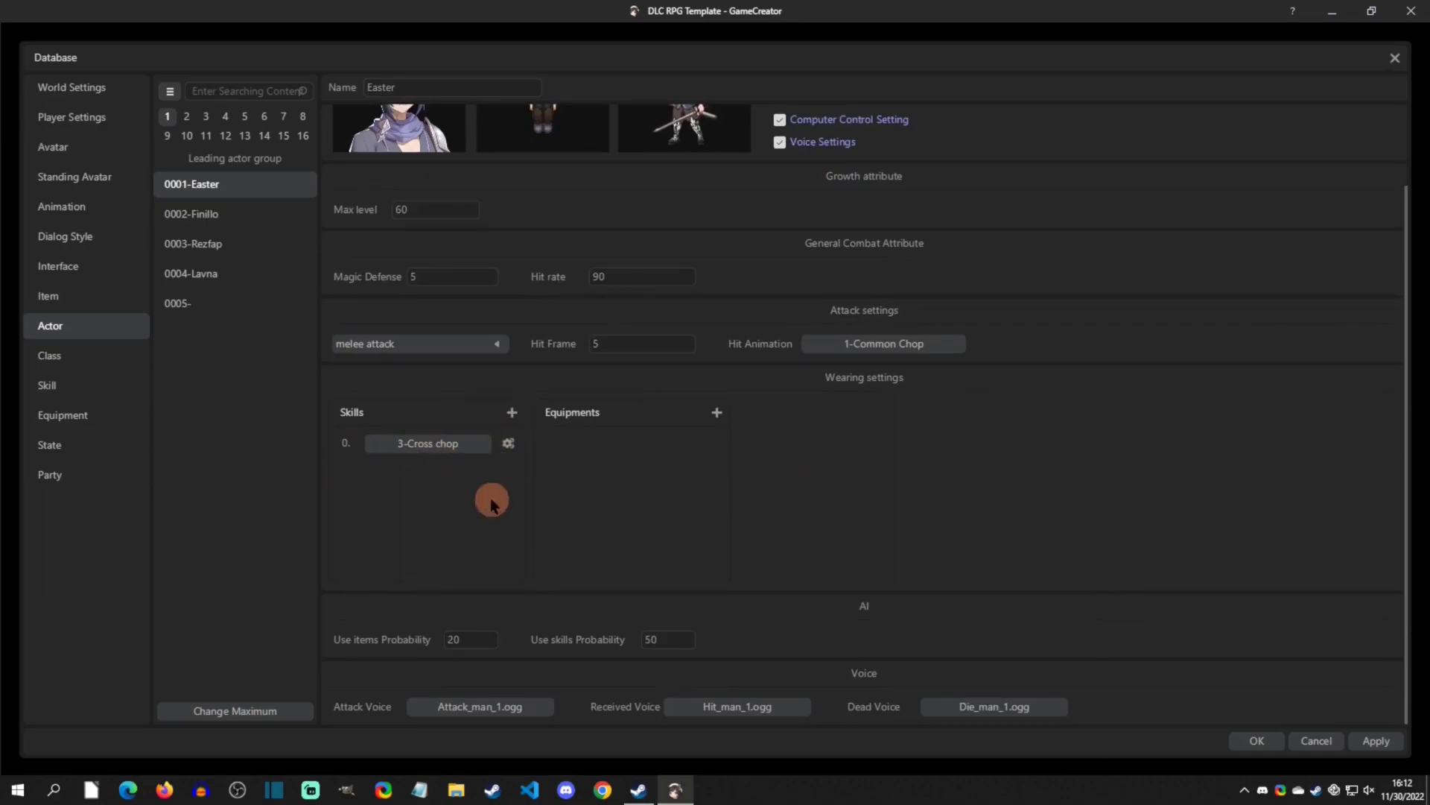
left_click(64, 357)
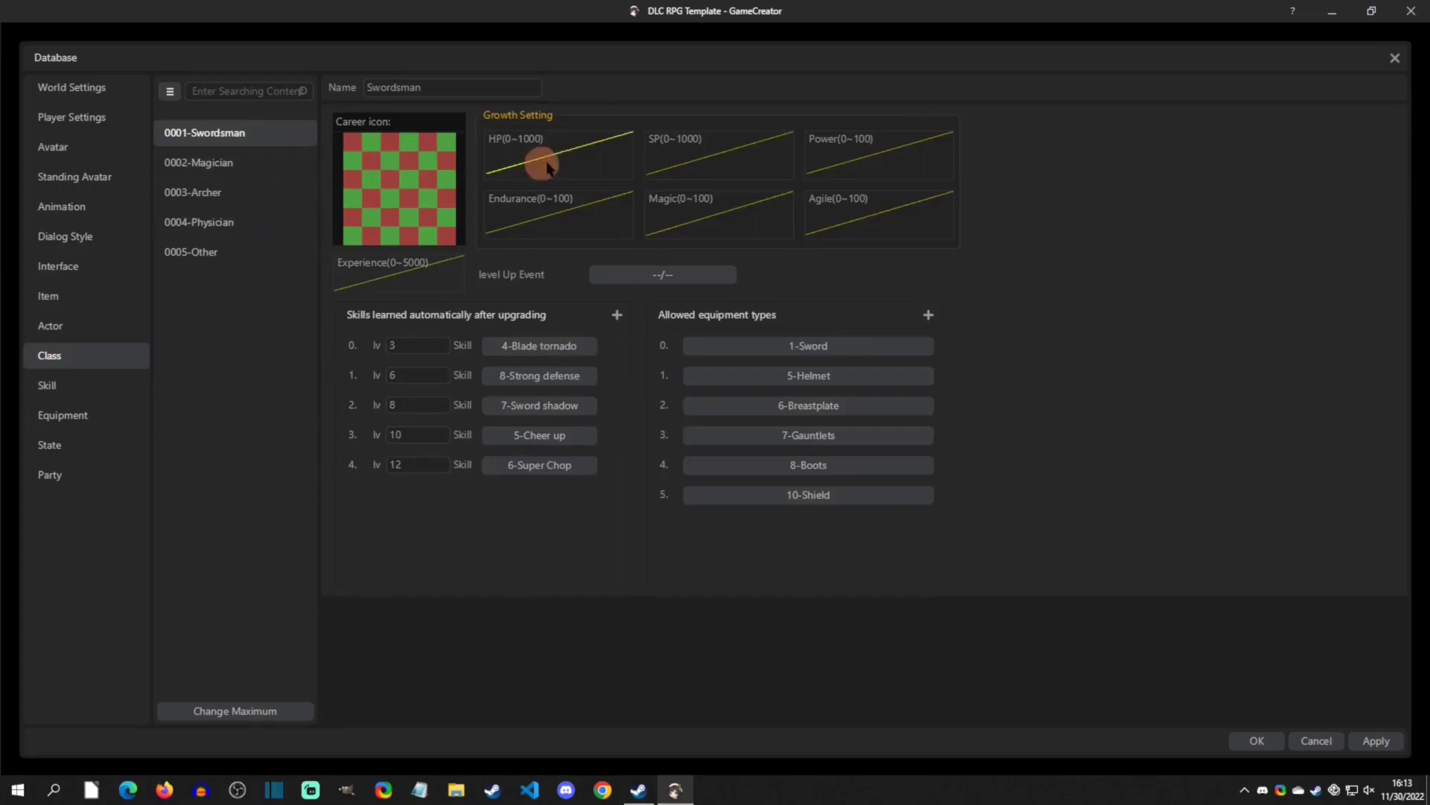
left_click(103, 387)
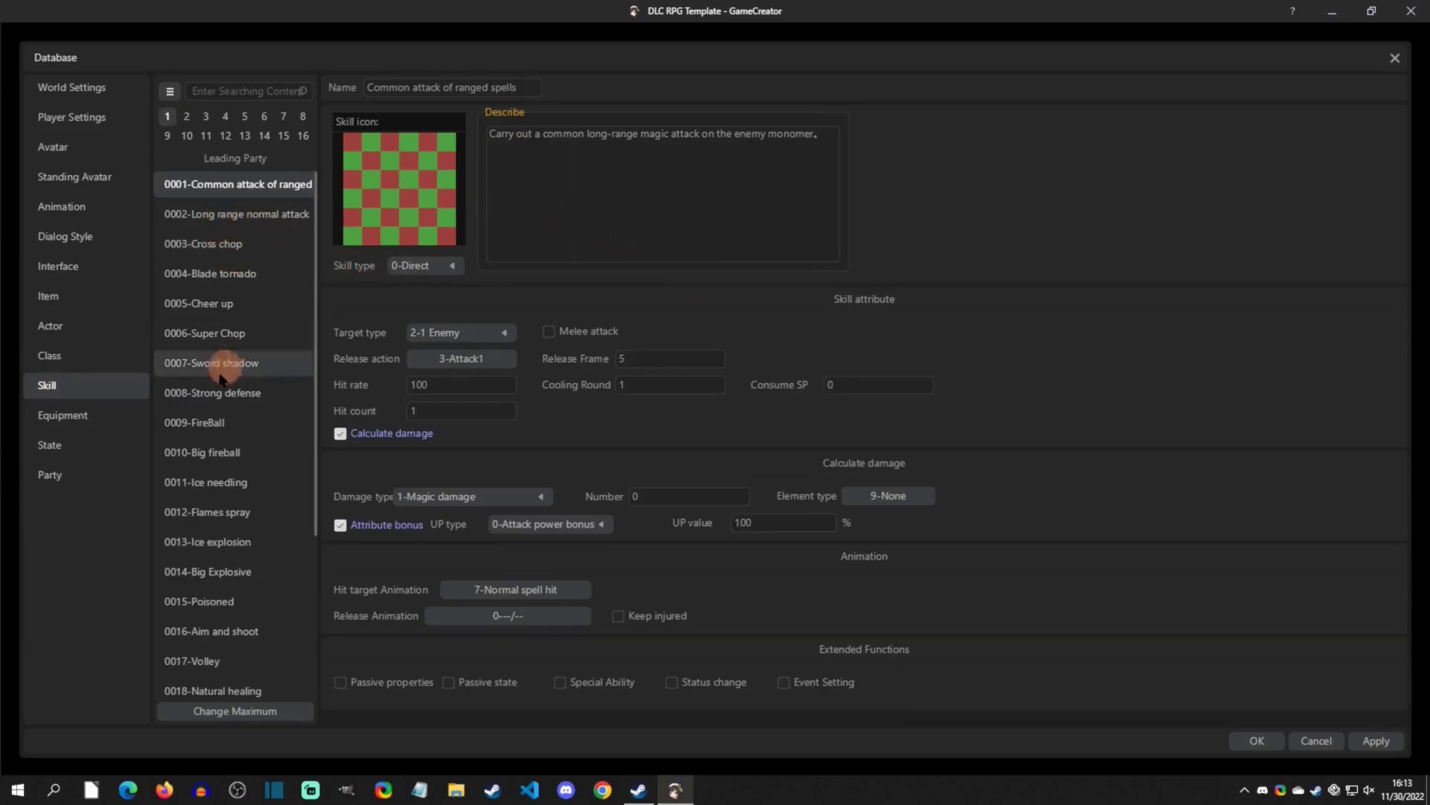
- Open 0003-Cross chop, keep its target as 2-1 Enemy with Melee attack on, and tick Event Setting
left_click(216, 243)
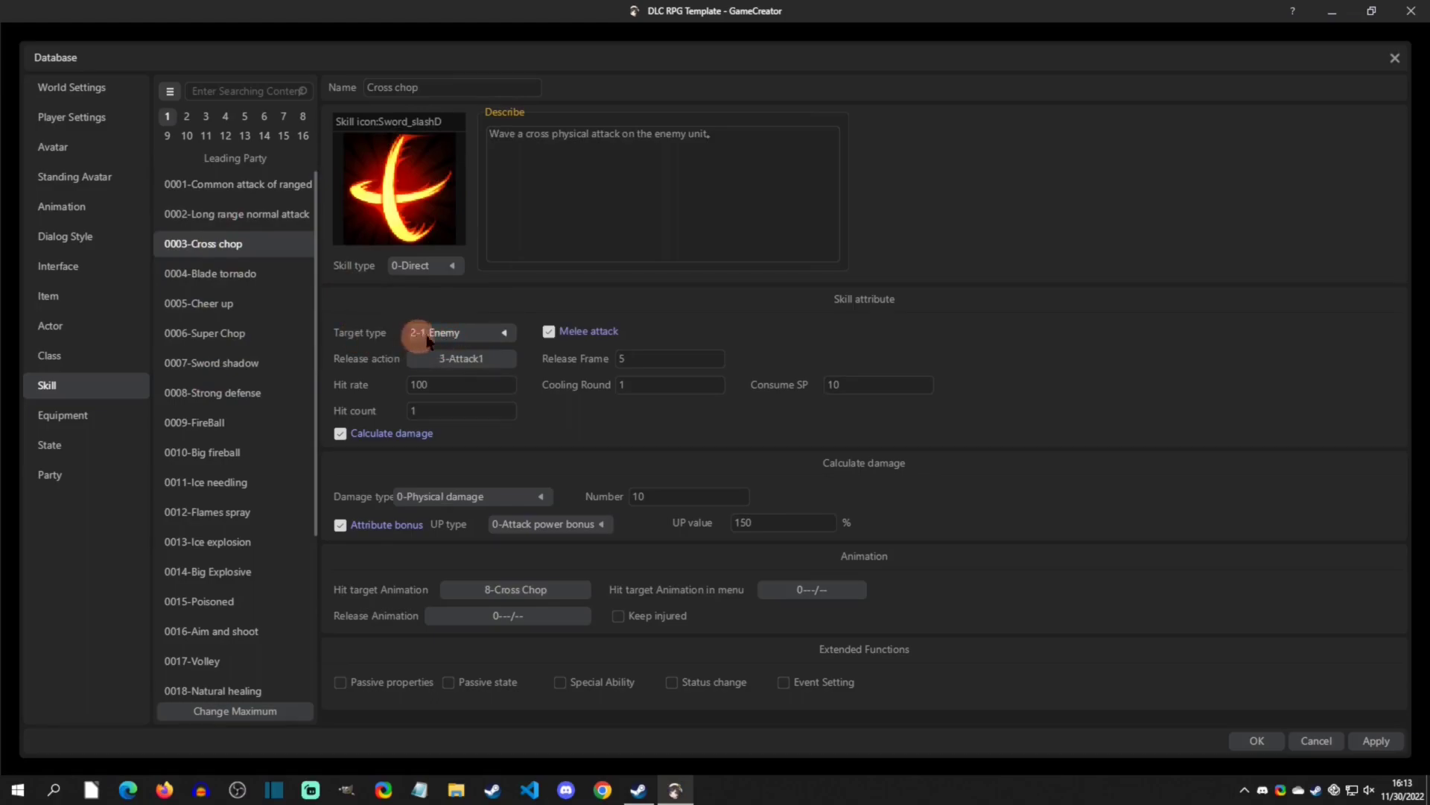
left_click(494, 334)
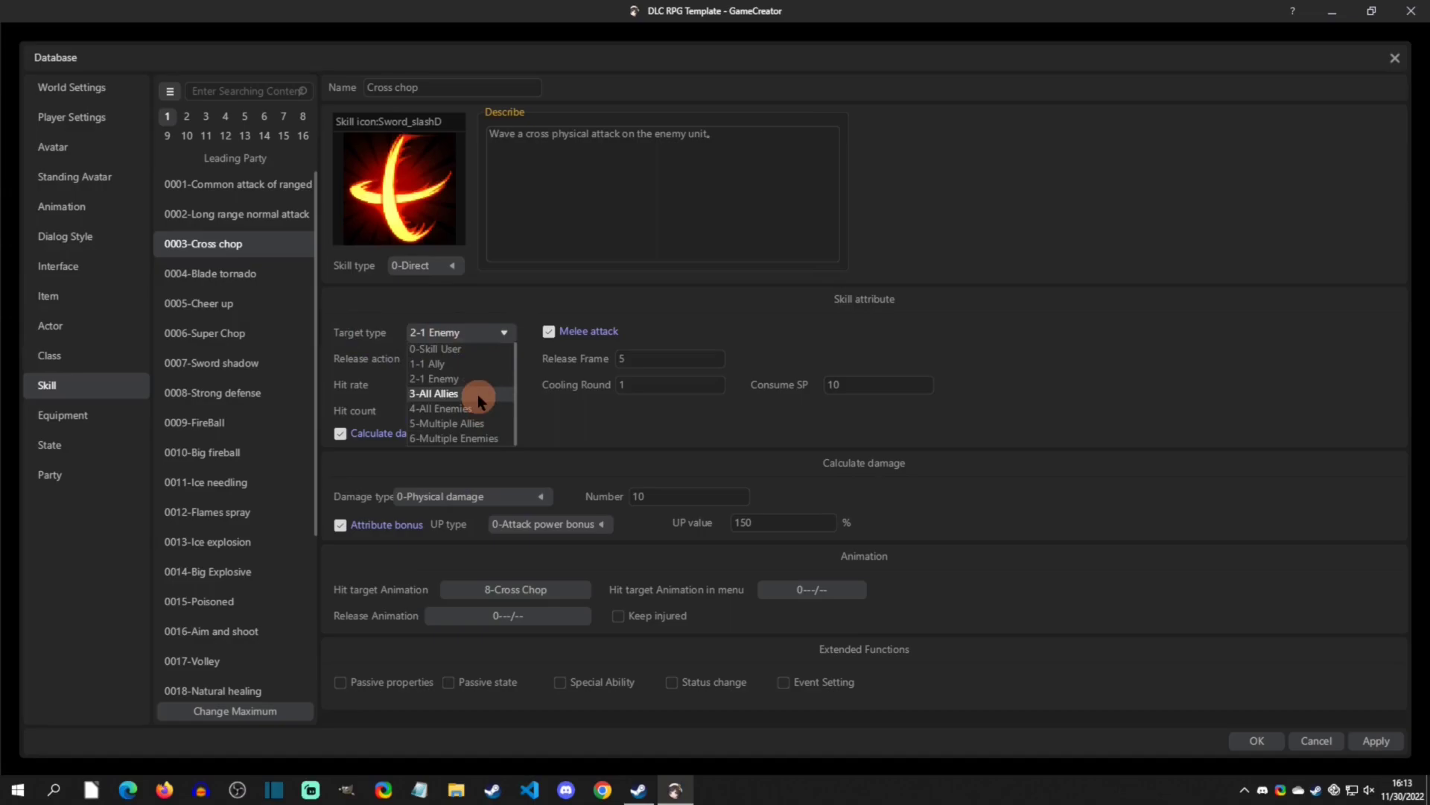
left_click(549, 337)
left_click(549, 333)
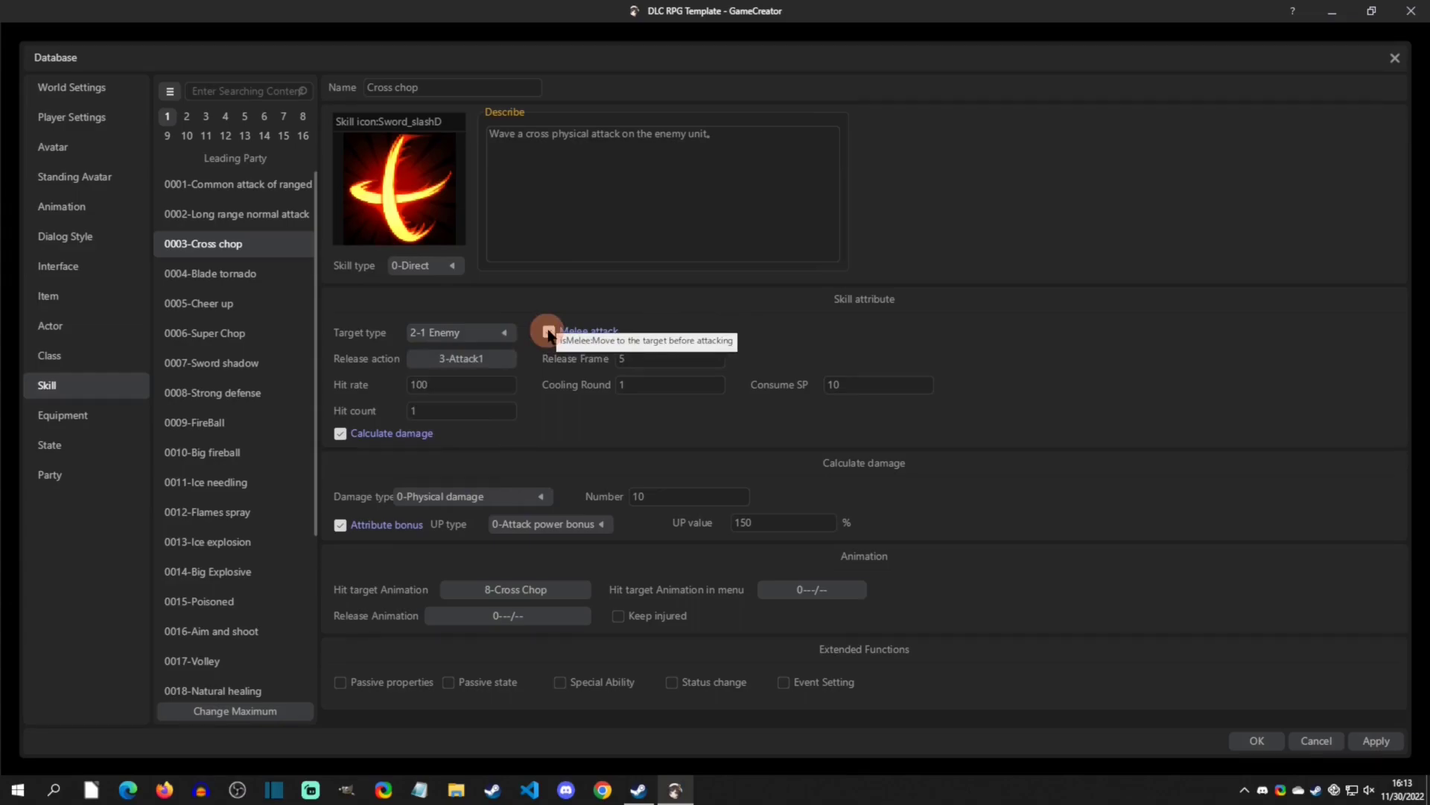
left_click(551, 334)
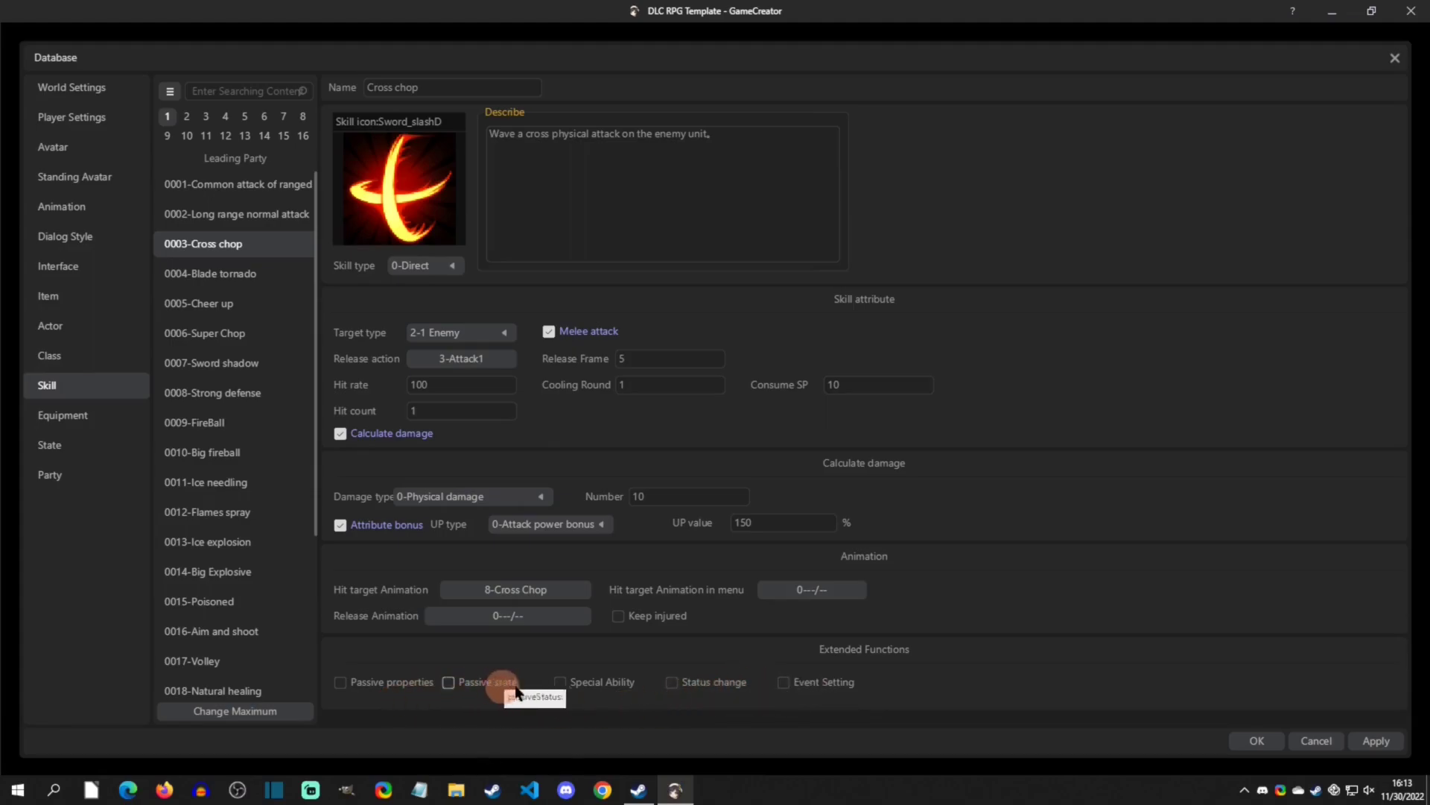
left_click(780, 685)
scroll(927, 681, "down", 1)
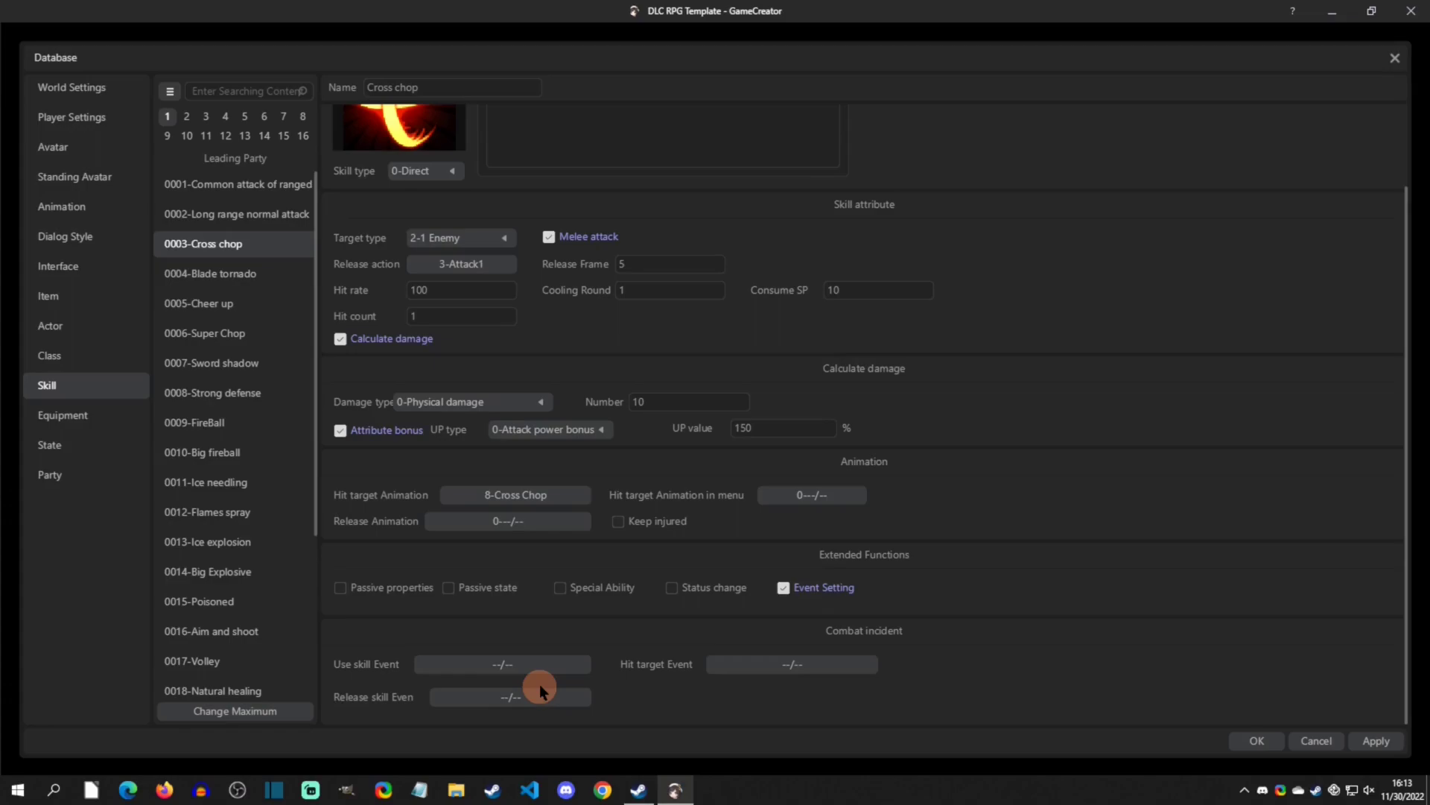
- Turn on Cross chop's passive properties, passive state and special ability, and add a special effect entry
left_click(356, 587)
scroll(506, 608, "down", 3)
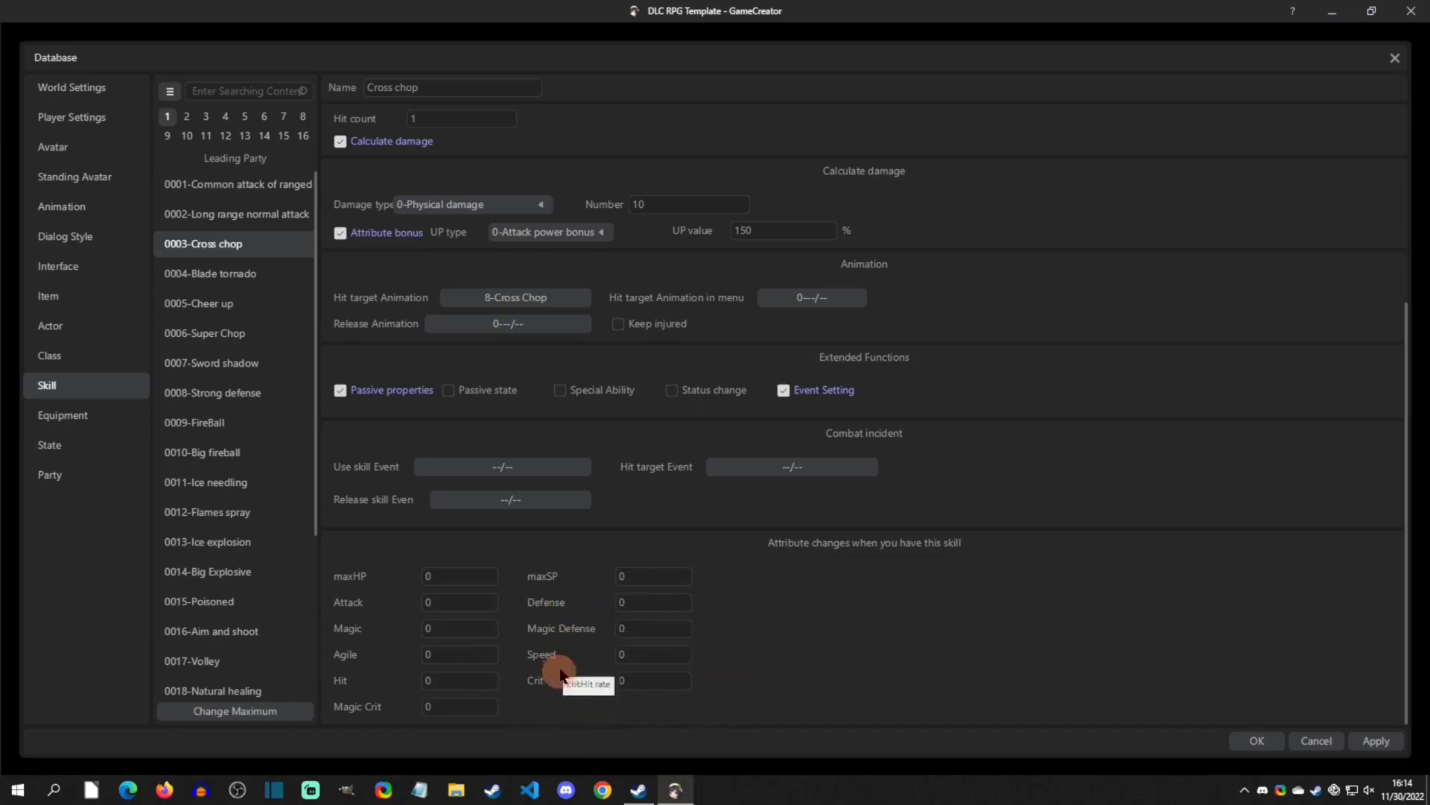
left_click(449, 391)
scroll(596, 574, "down", 3)
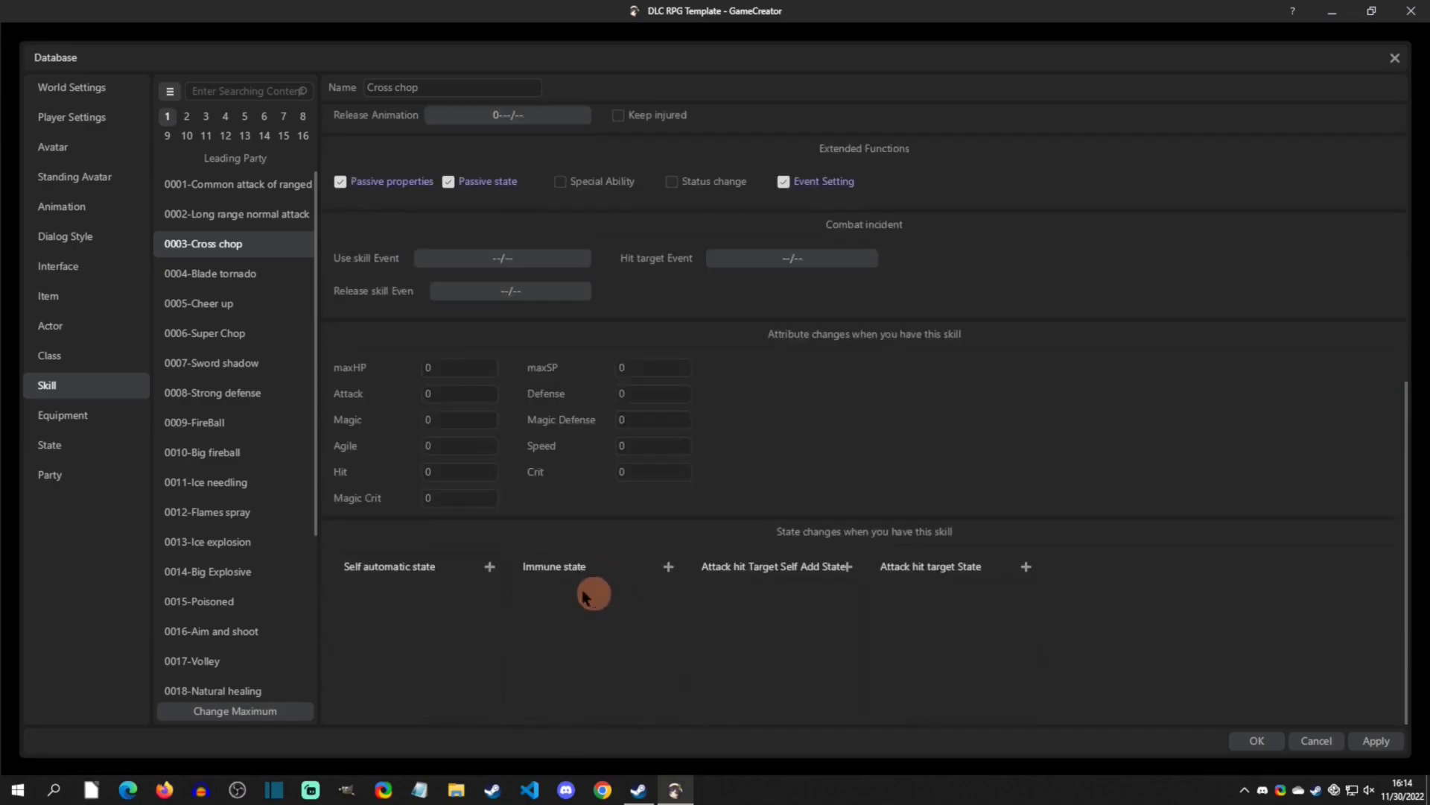
scroll(477, 275, "up", 1)
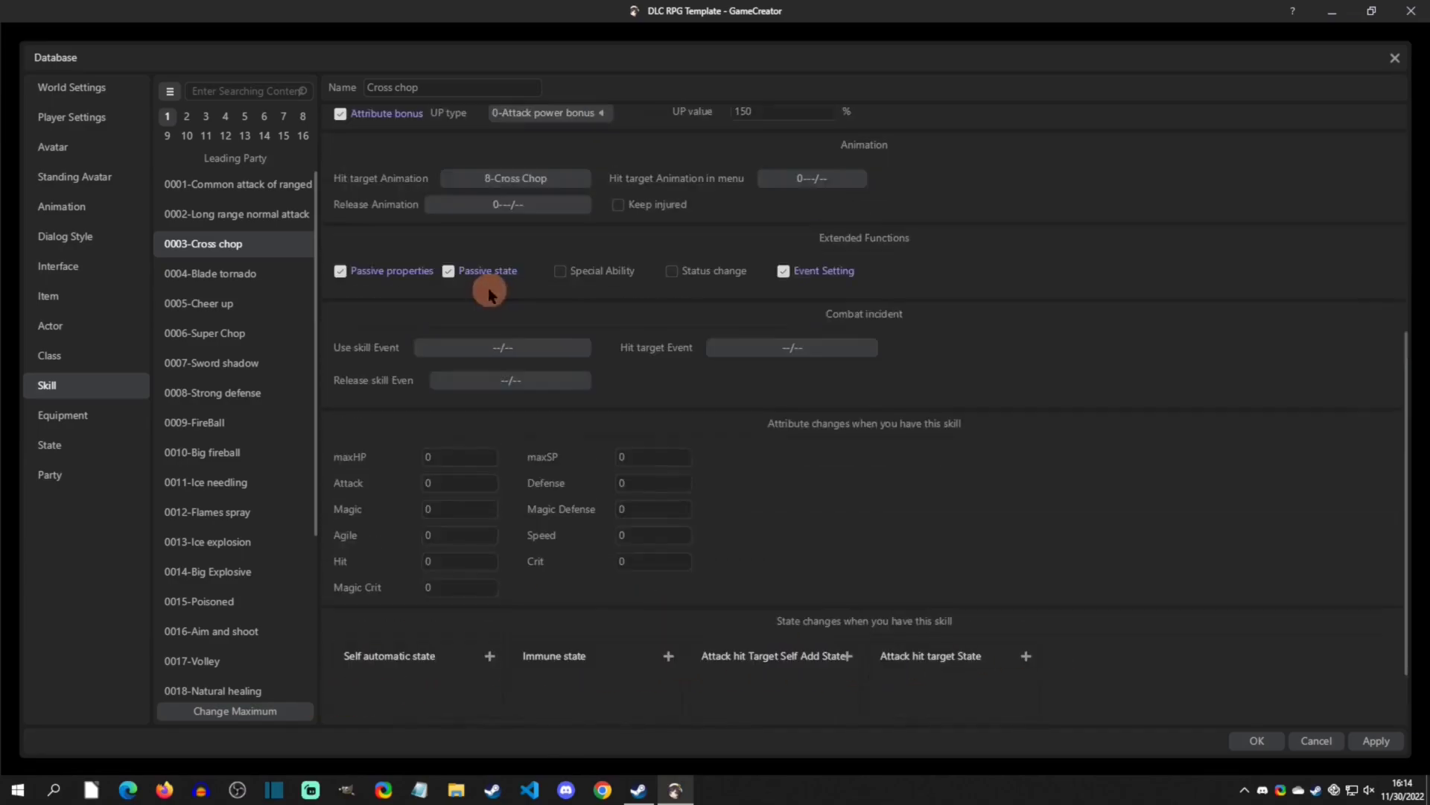
left_click(555, 274)
scroll(885, 585, "down", 5)
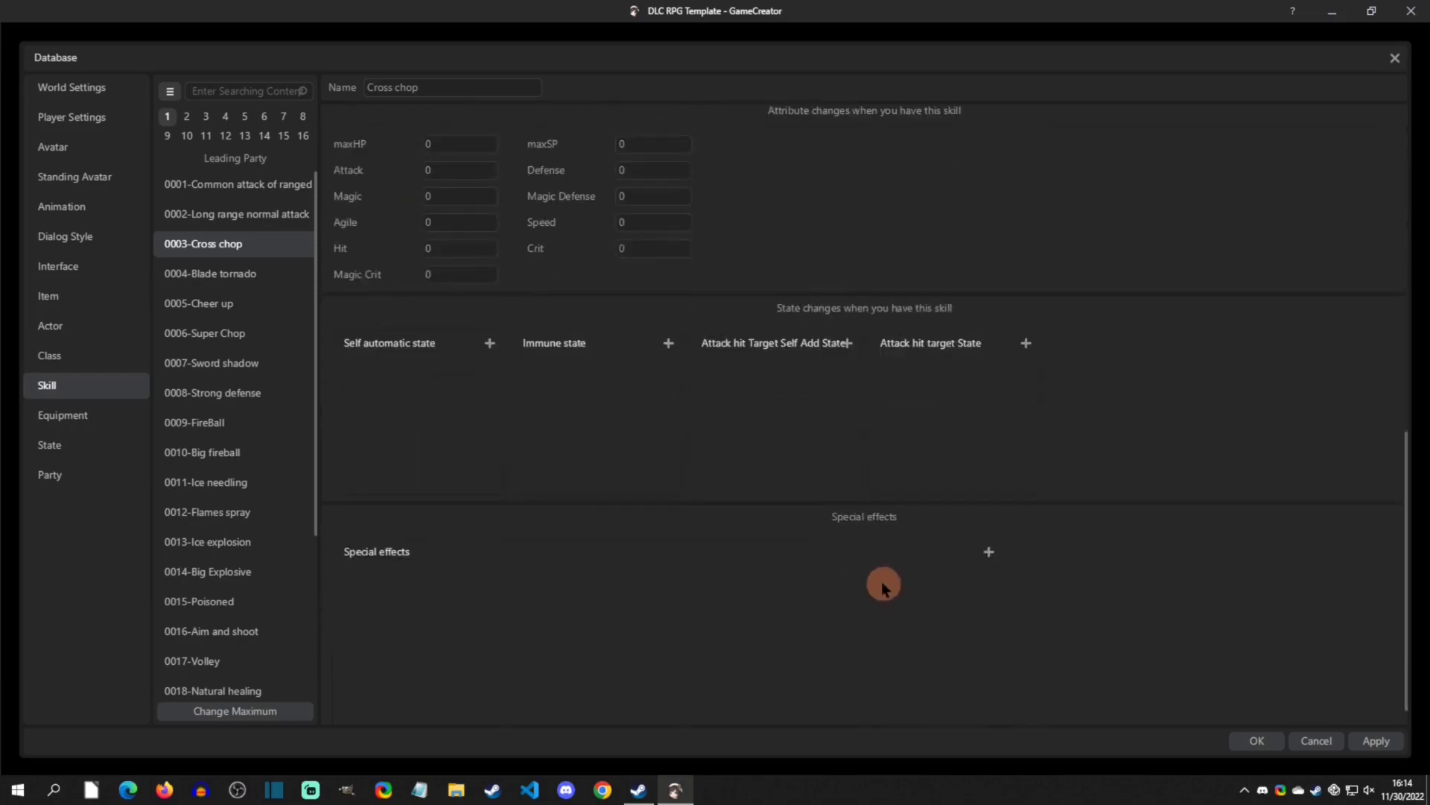
left_click(988, 521)
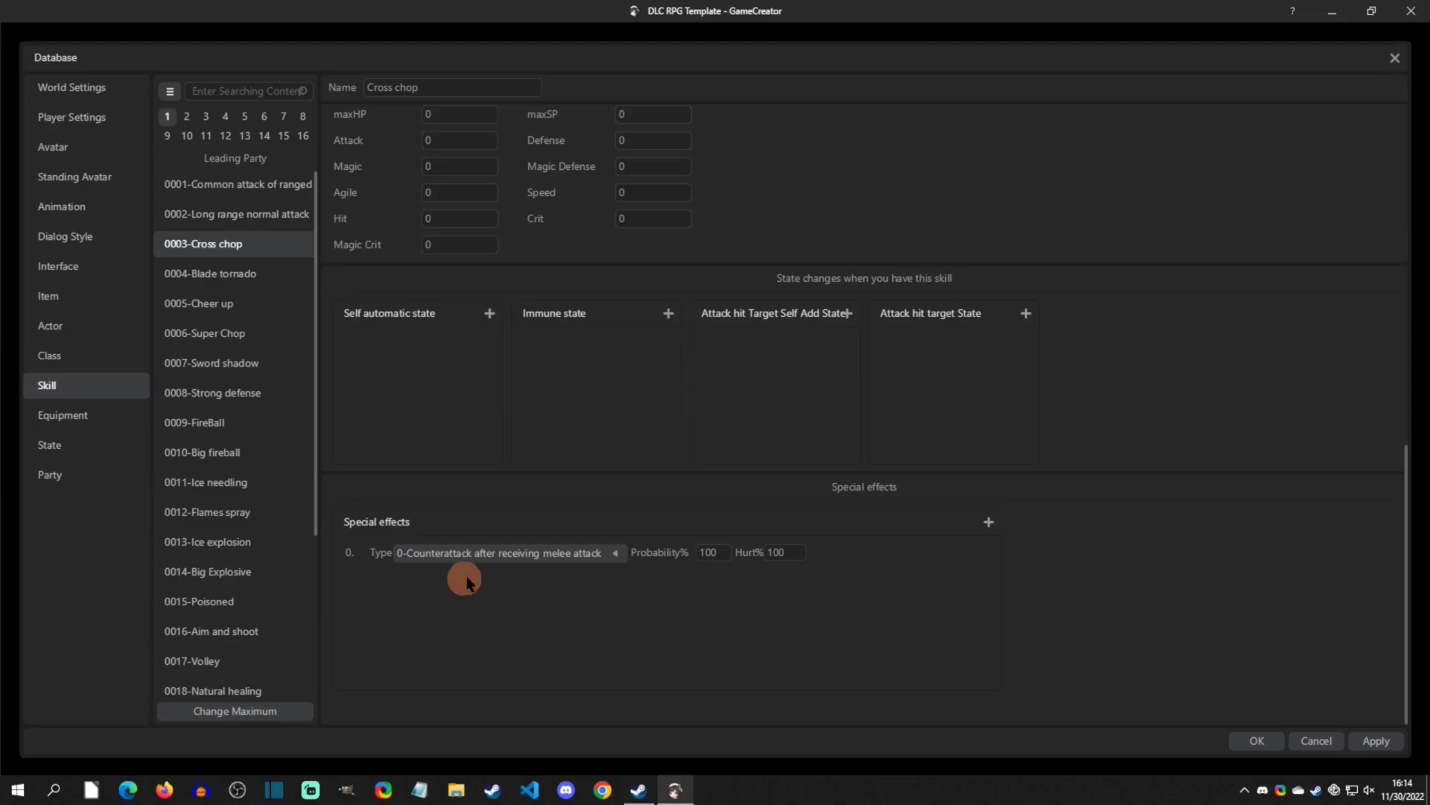
scroll(447, 383, "up", 6)
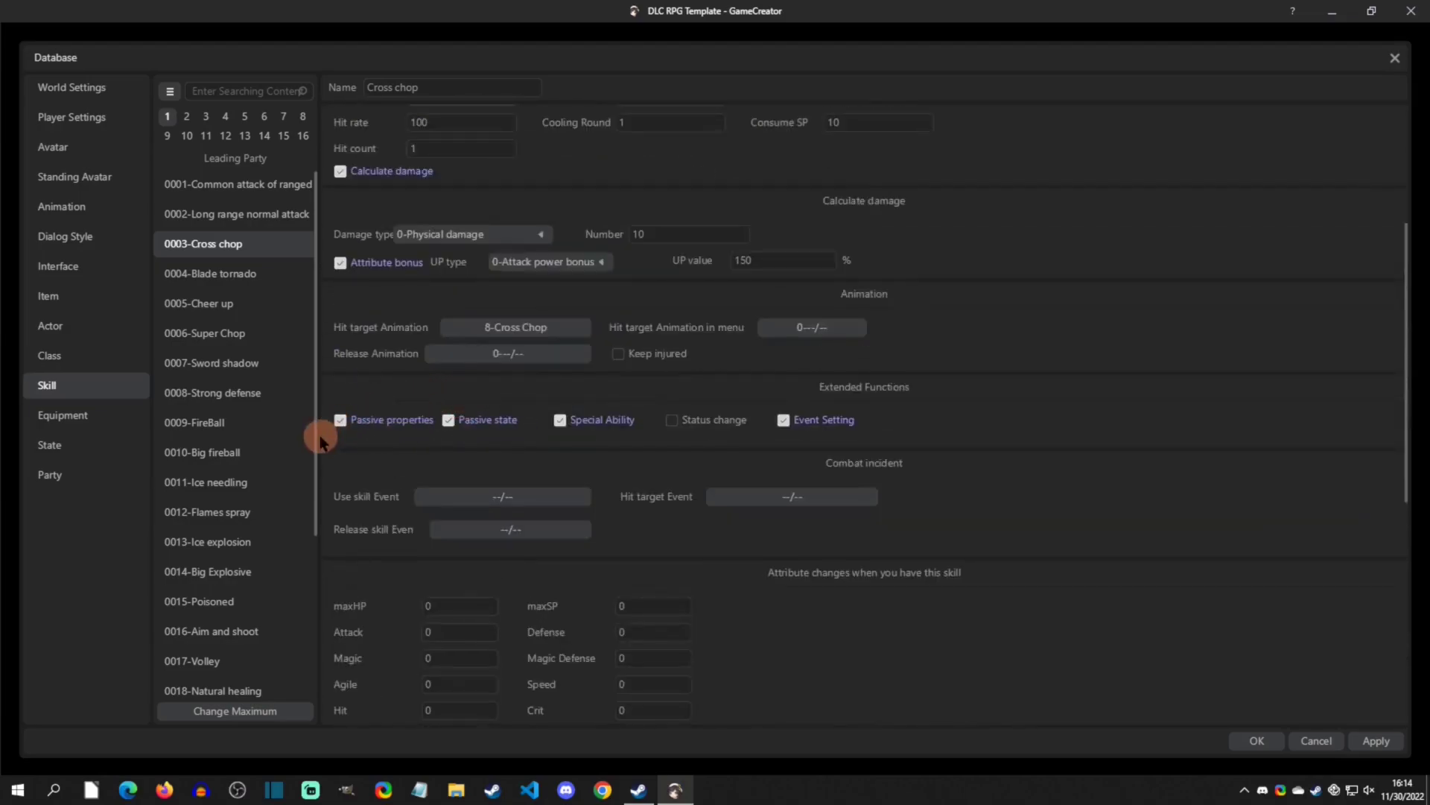
- Switch off passive state, passive properties, special ability and event setting again
left_click(451, 421)
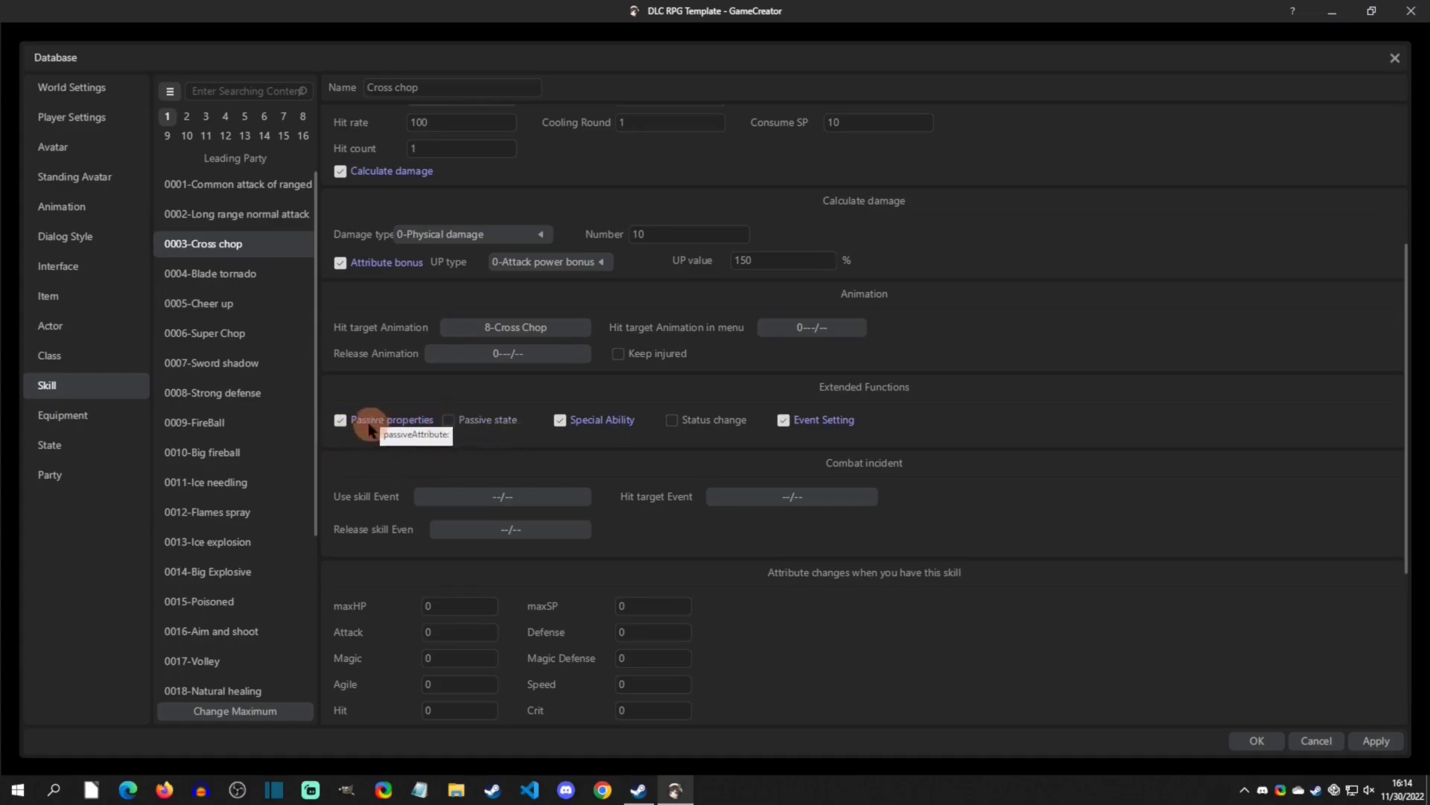
left_click(343, 420)
left_click(561, 419)
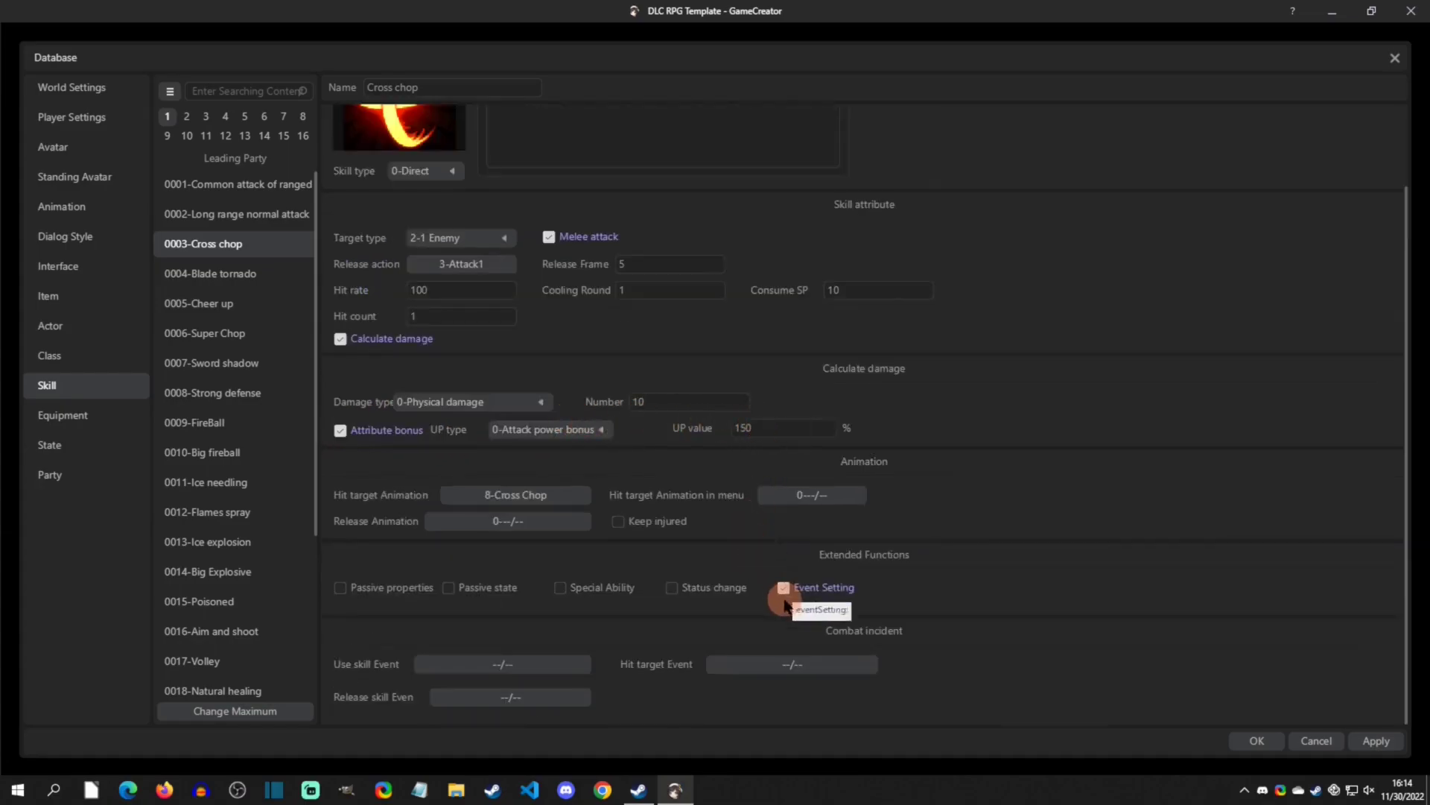
left_click(784, 587)
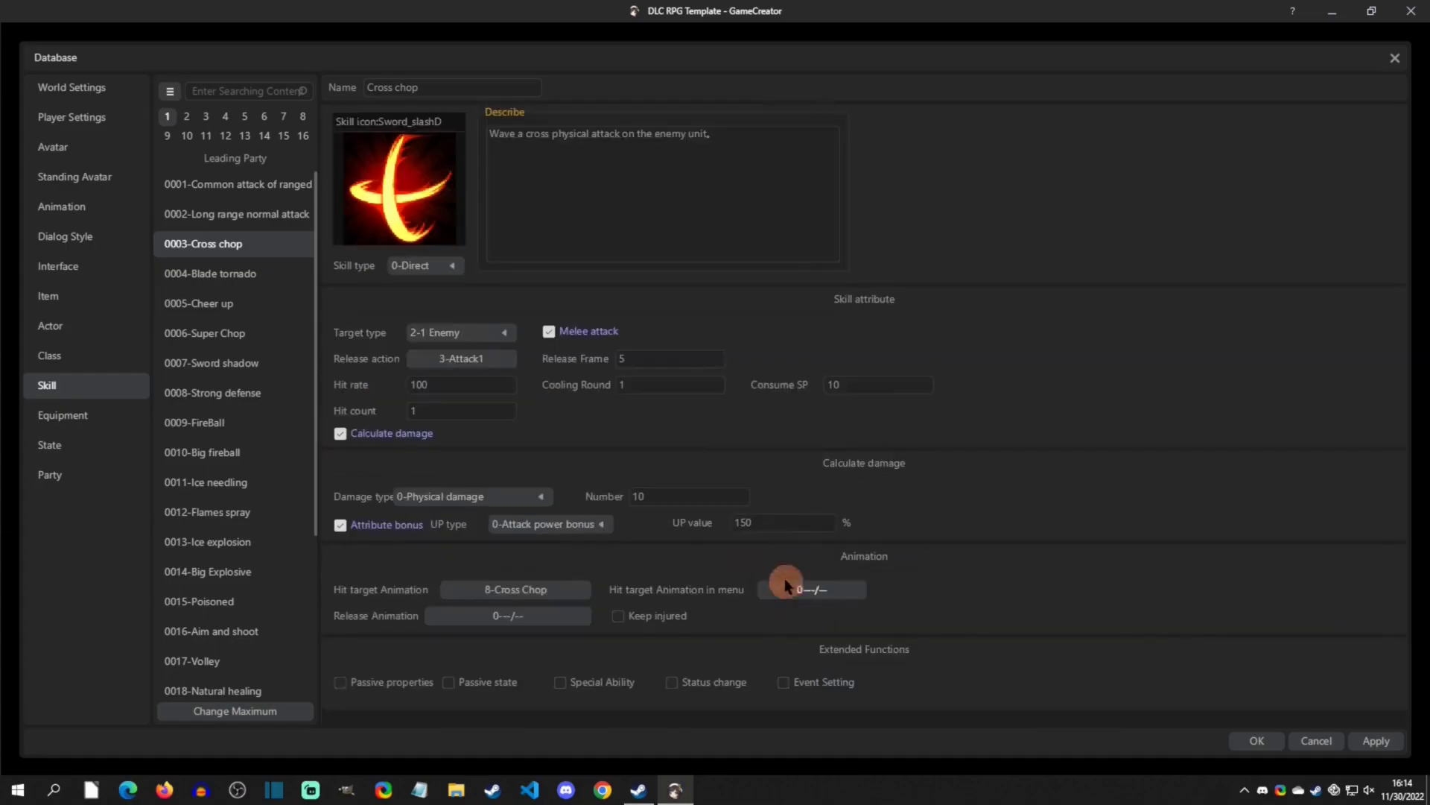
- View monster skill 1003-Earthquake, return to party skills, then open Equipment and the State entries
left_click(186, 117)
left_click(221, 246)
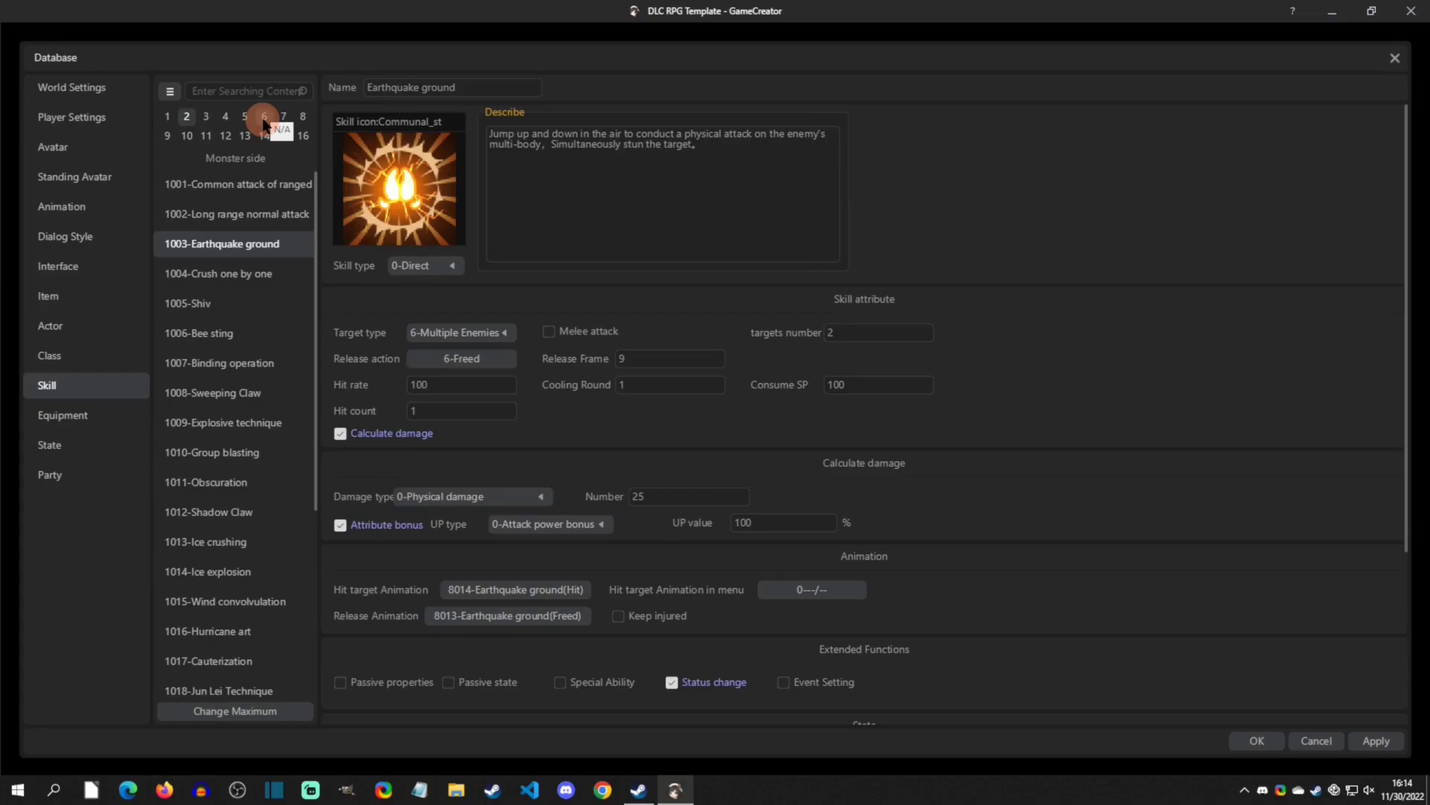
left_click(167, 117)
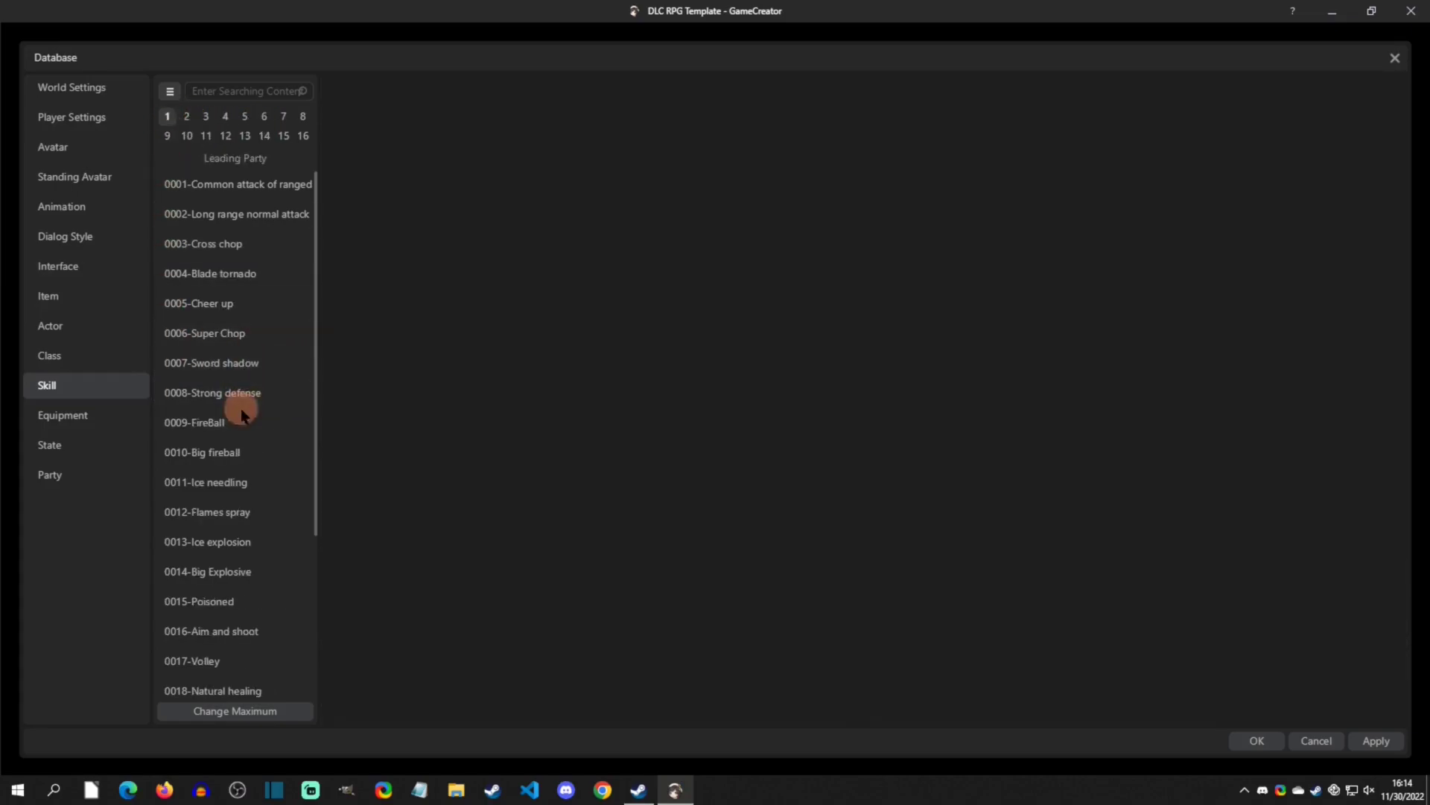
left_click(83, 416)
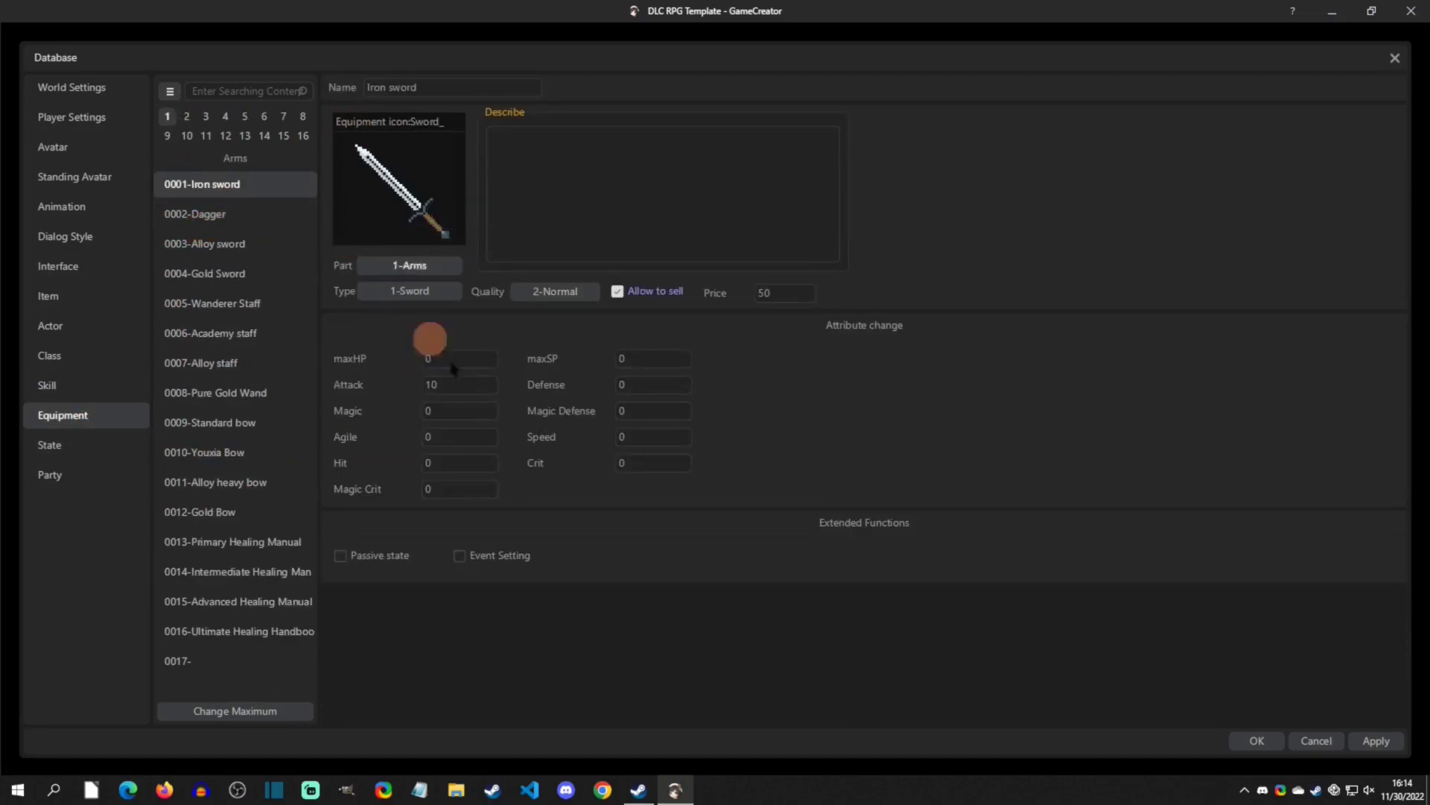
left_click(53, 445)
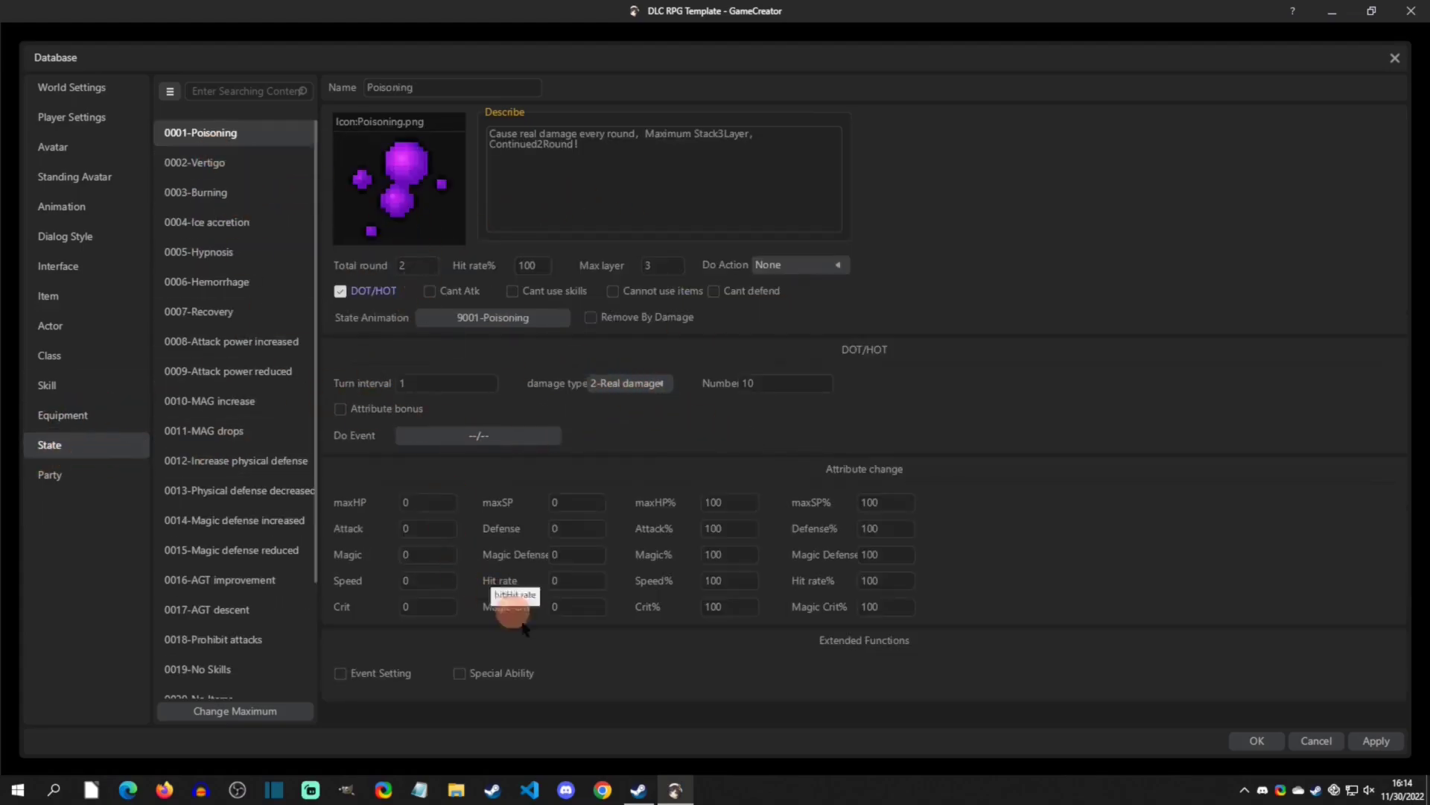
- Enable event processing for 0001-Poisoning, then browse battle parties War games2 through War games5
left_click(340, 673)
scroll(704, 696, "down", 1)
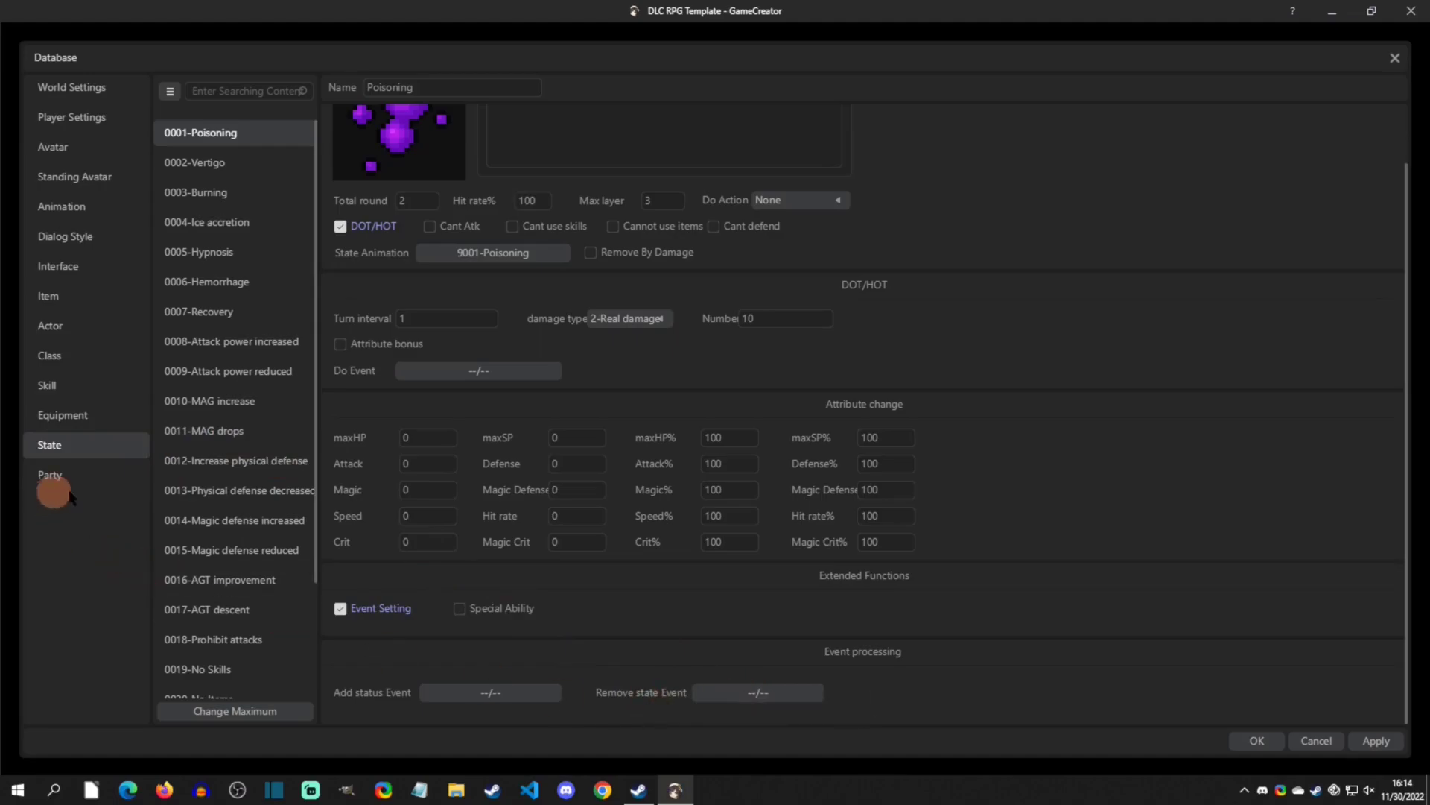
left_click(52, 477)
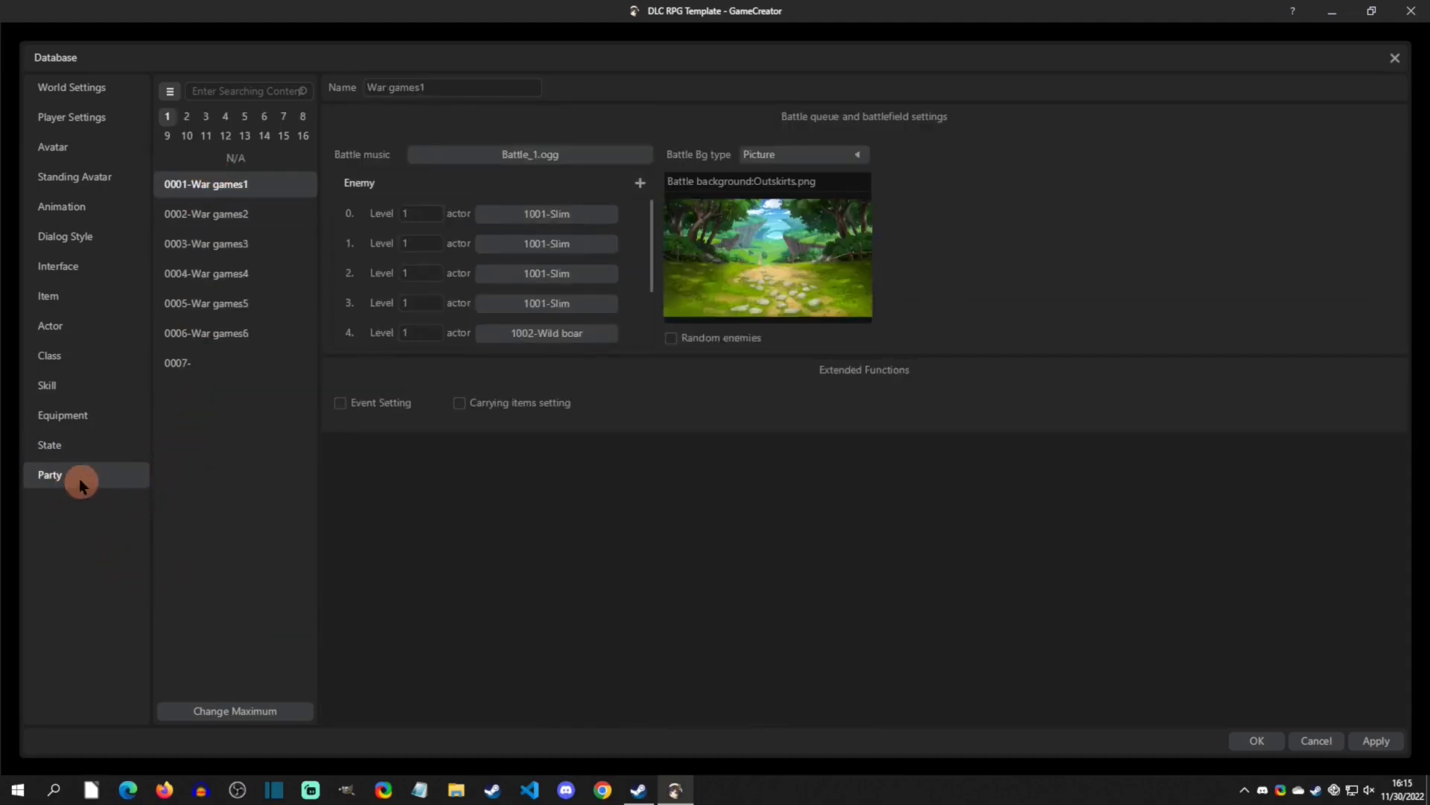
left_click(230, 215)
left_click(235, 242)
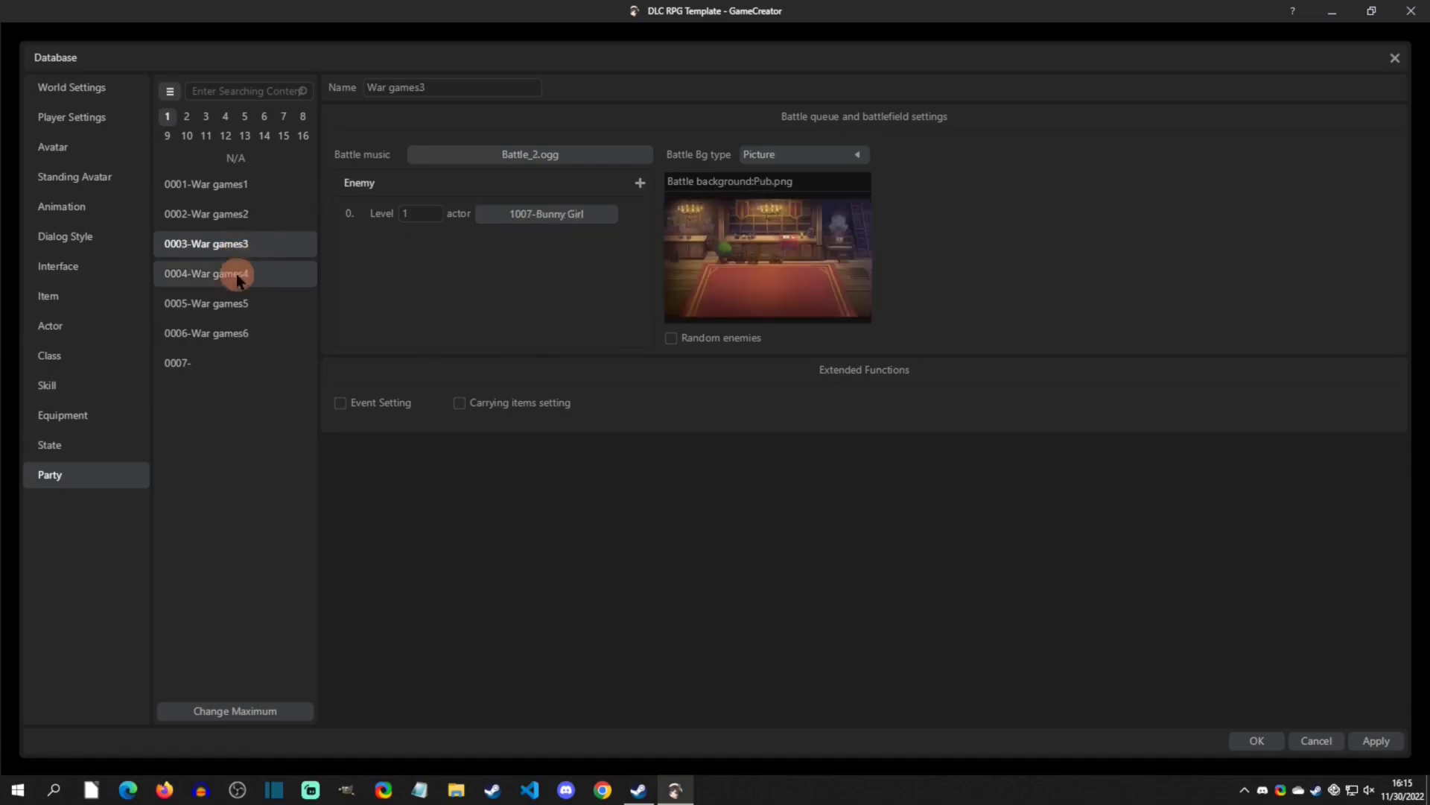
left_click(230, 278)
left_click(232, 301)
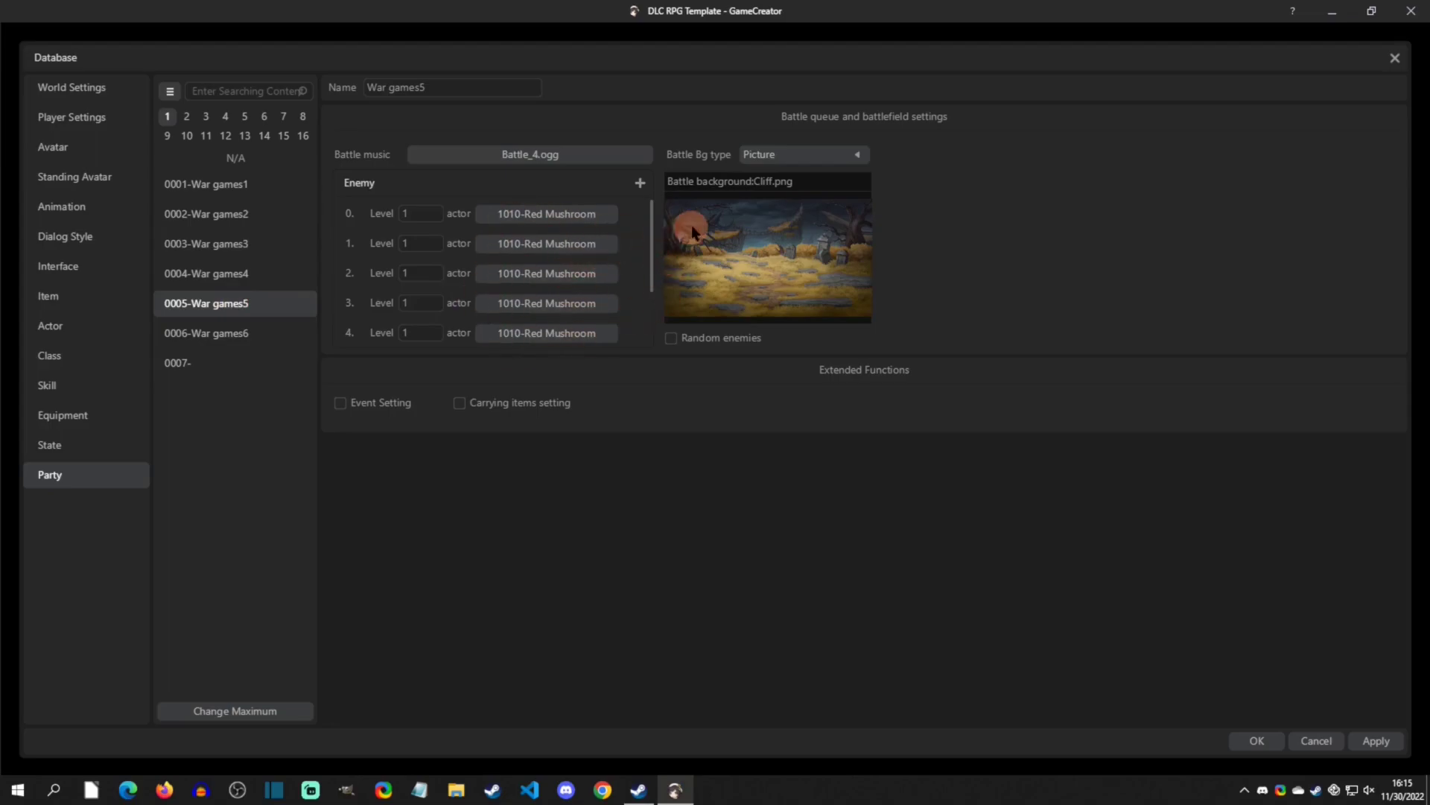
- Keep War games5's picture background with combat events off, then view War games3, 6 and 1
left_click(803, 153)
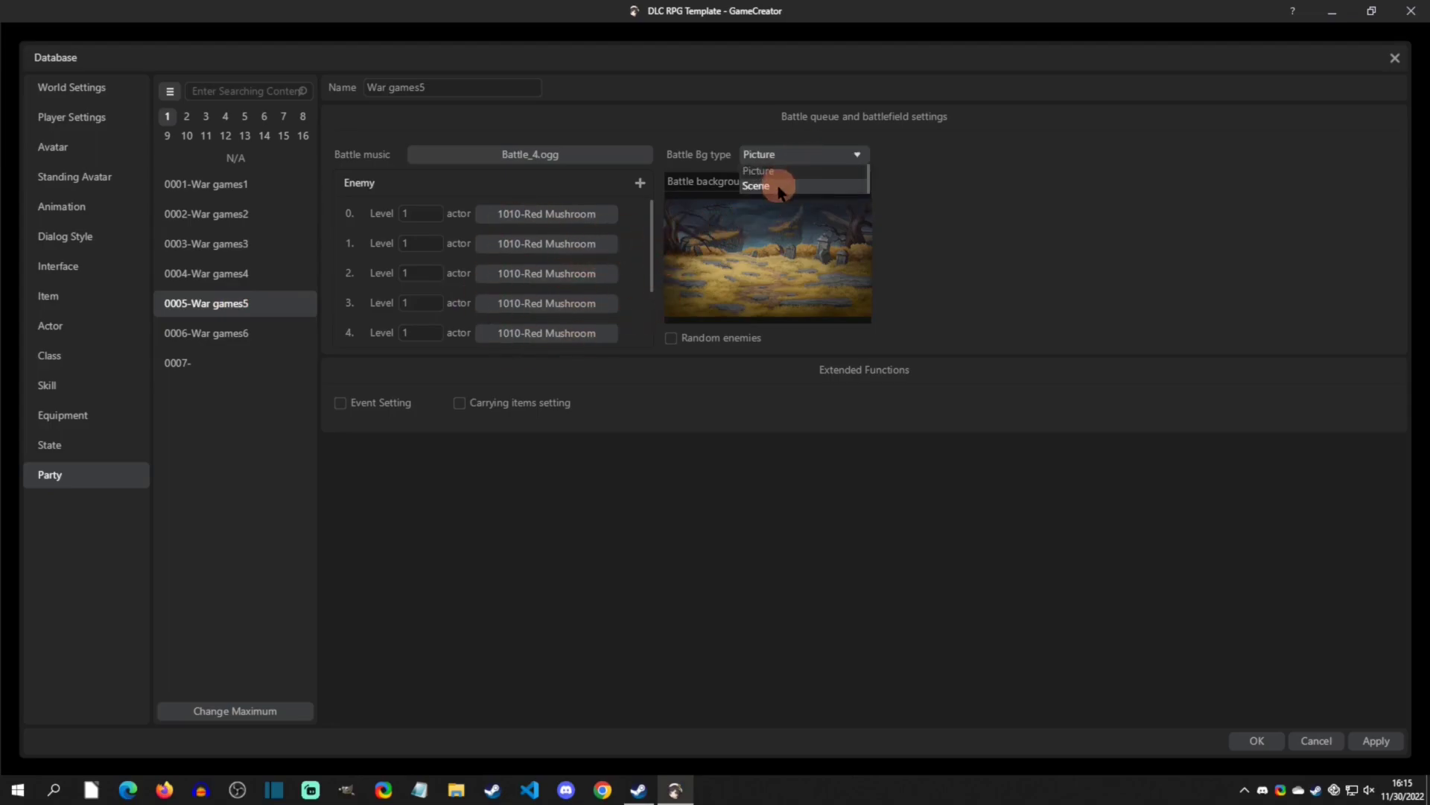
left_click(788, 172)
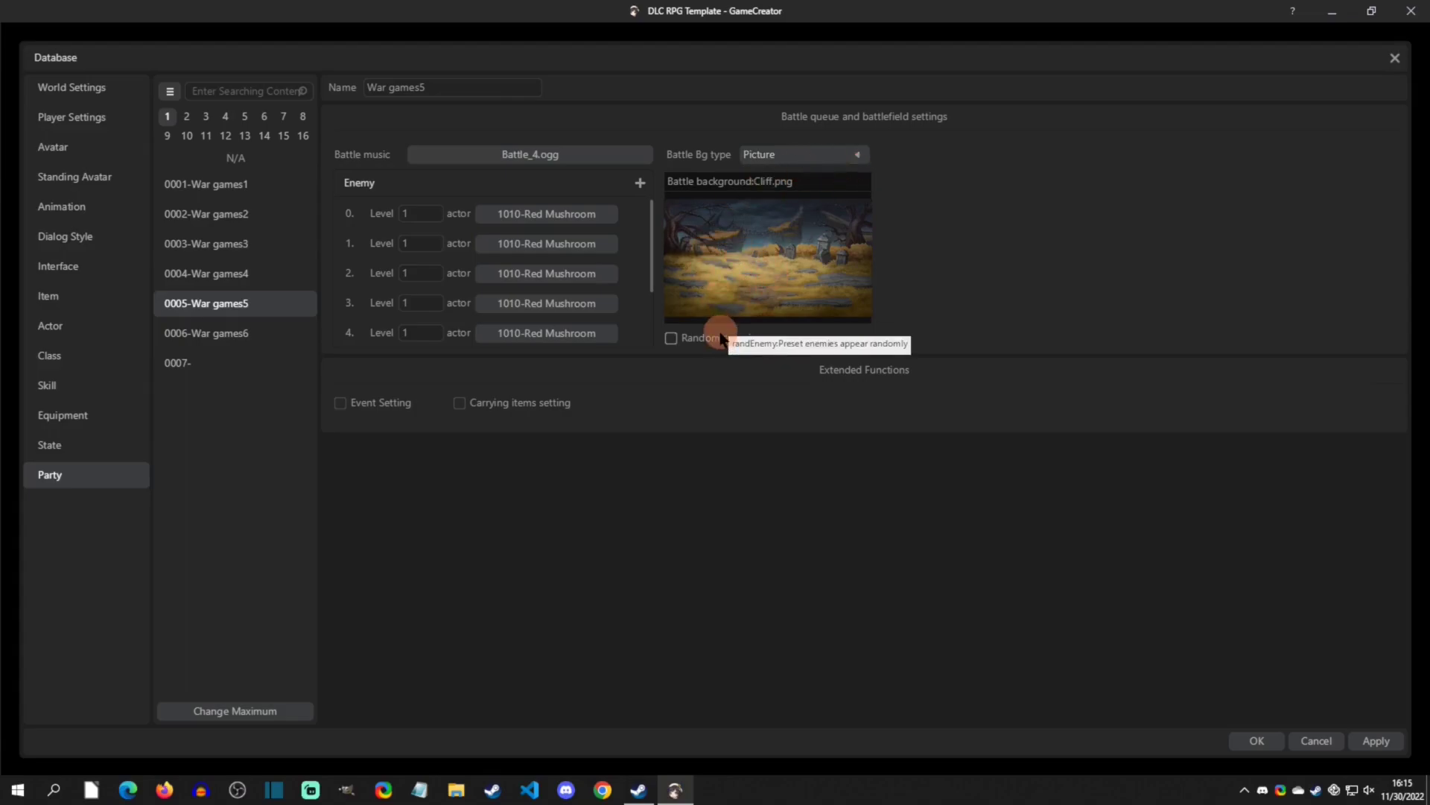
left_click(350, 403)
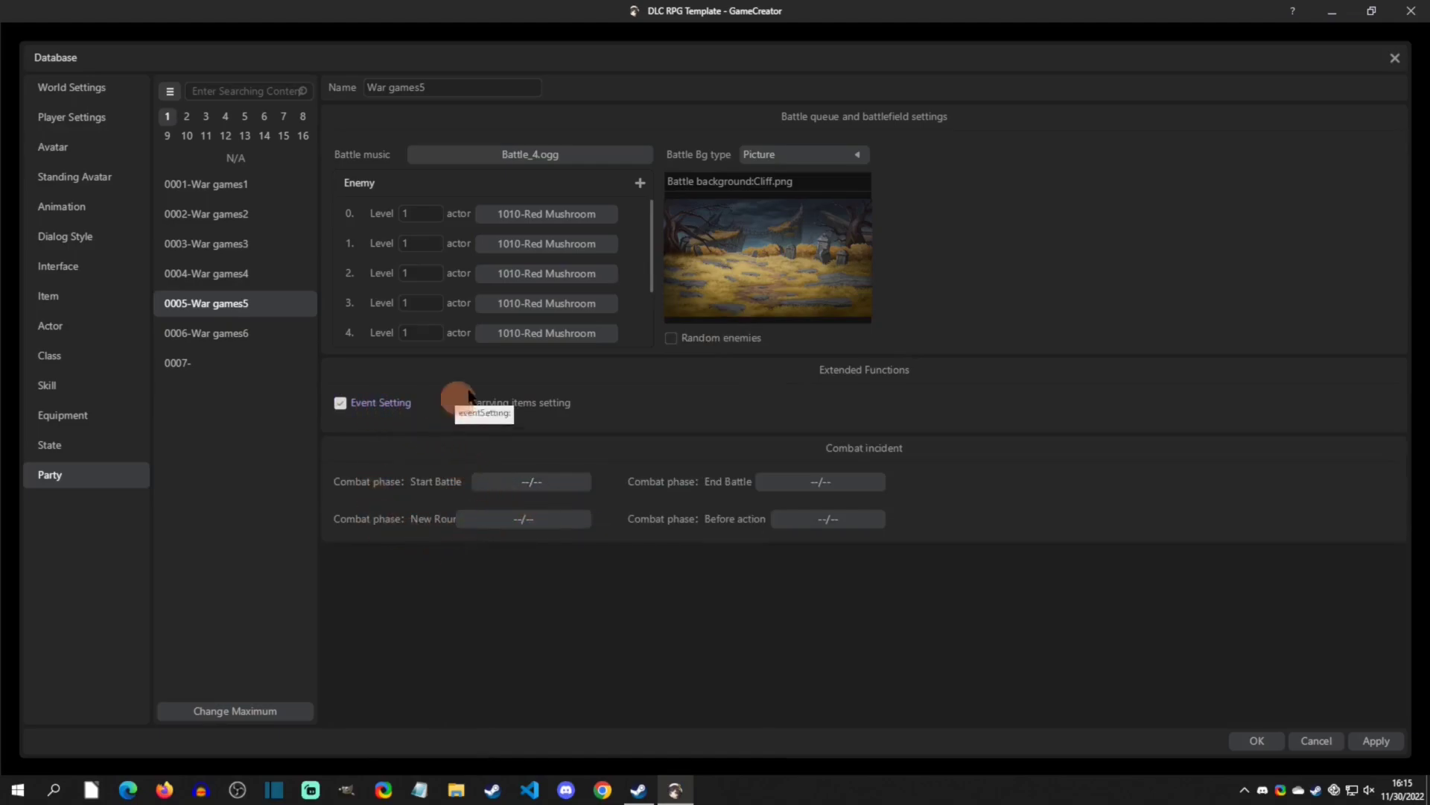
left_click(362, 403)
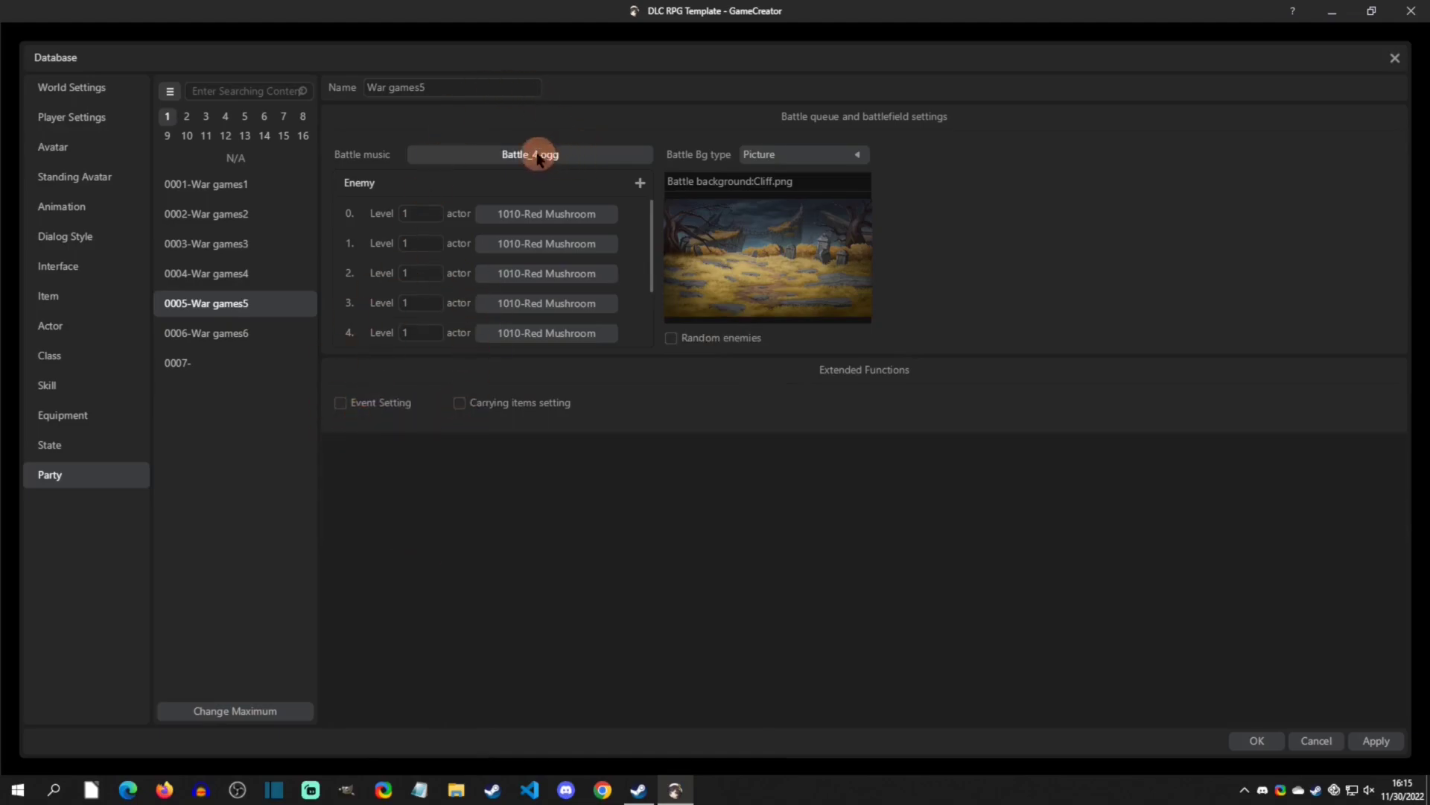
left_click(224, 244)
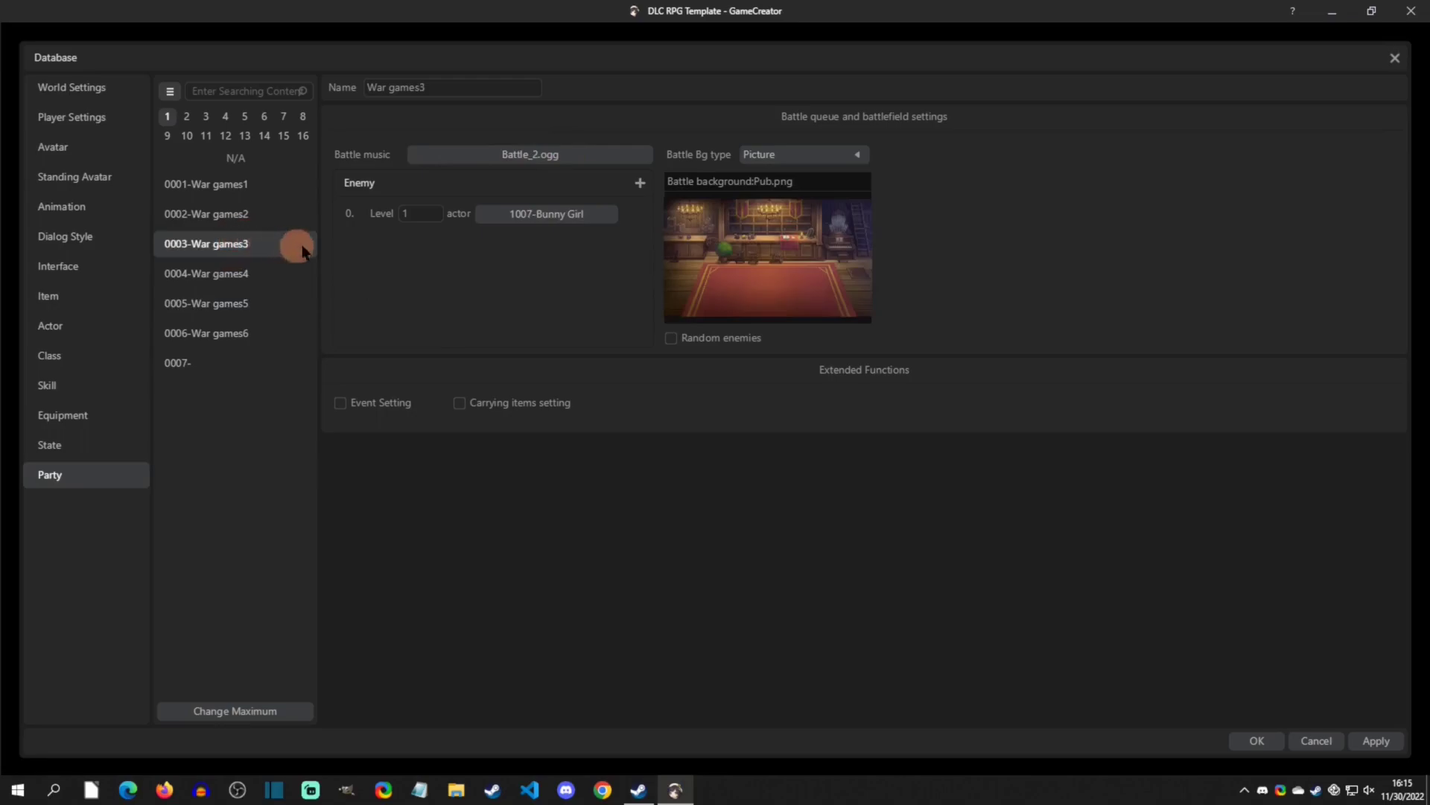
left_click(239, 346)
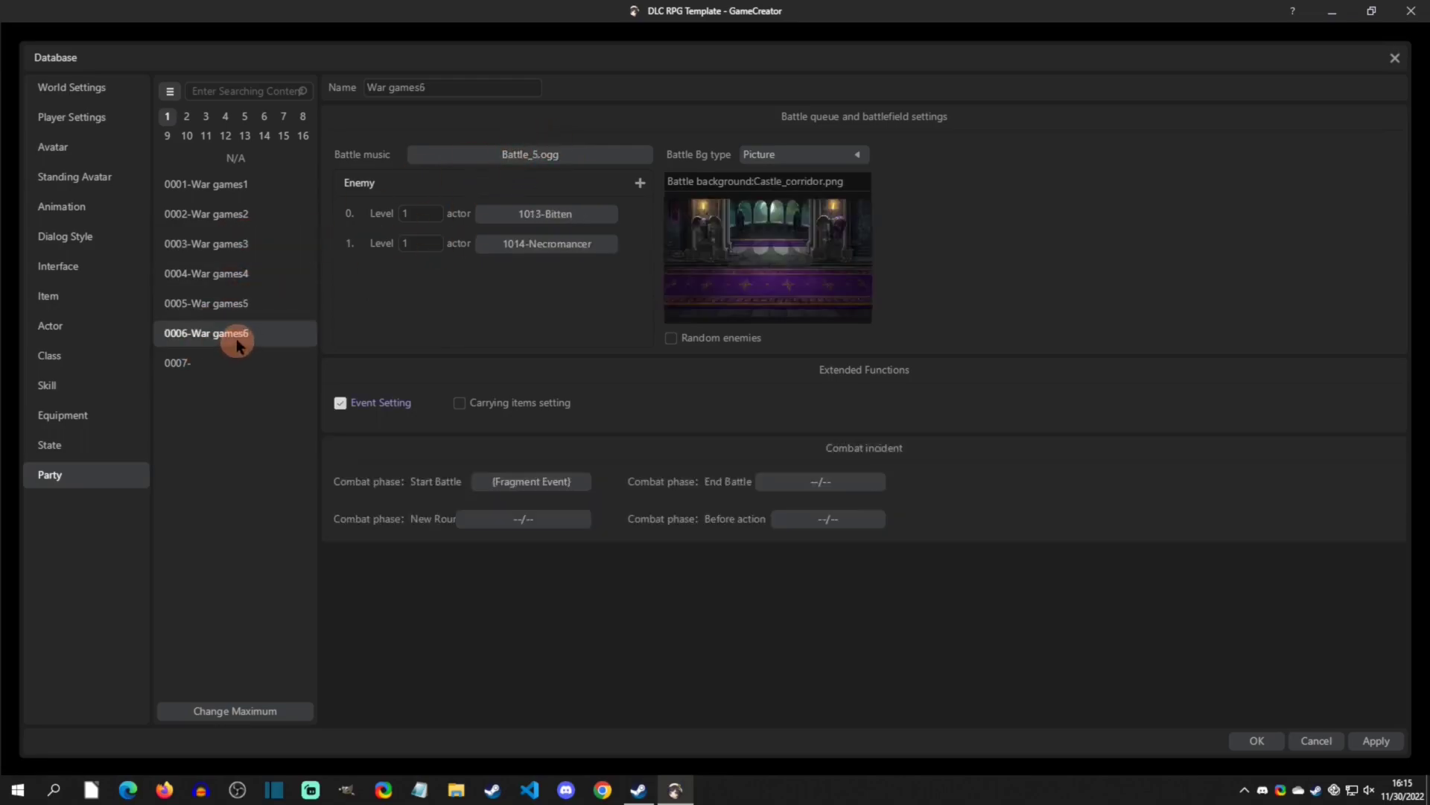
left_click(242, 186)
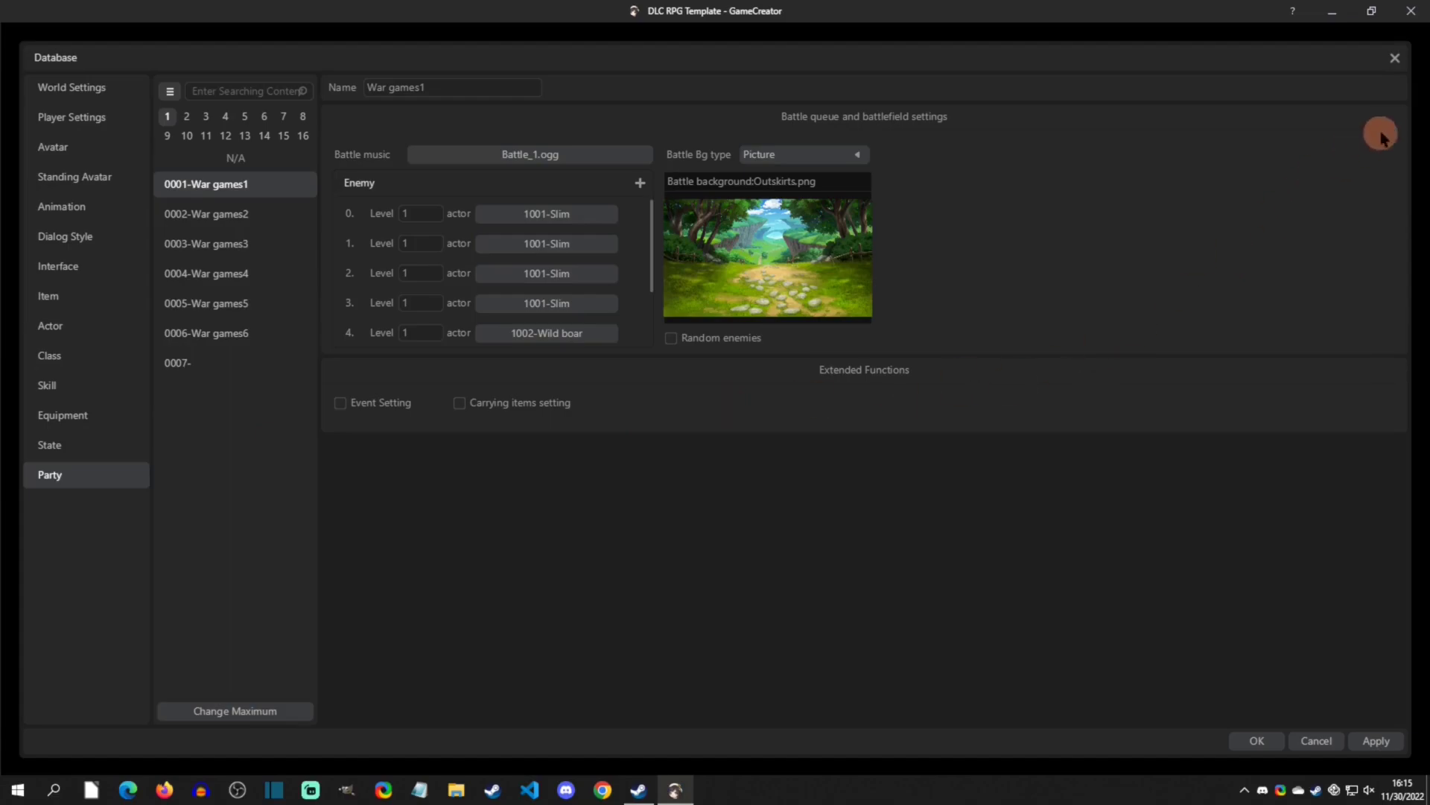
- Browse the battle layouts from 0021 through Battle-Reward, returning to 0021-Battle Interface zoomed out to 79%
left_click(36, 260)
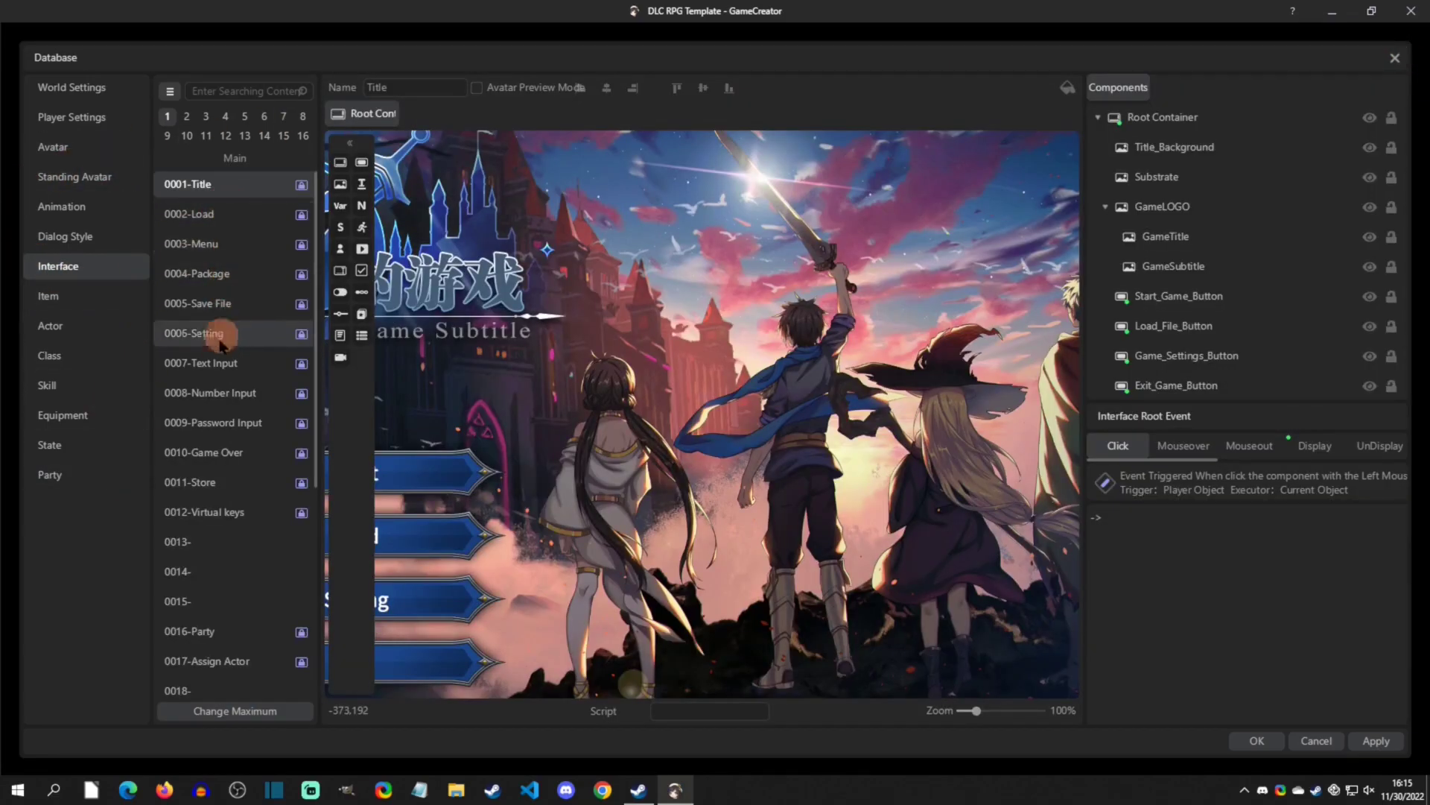
scroll(217, 417, "down", 4)
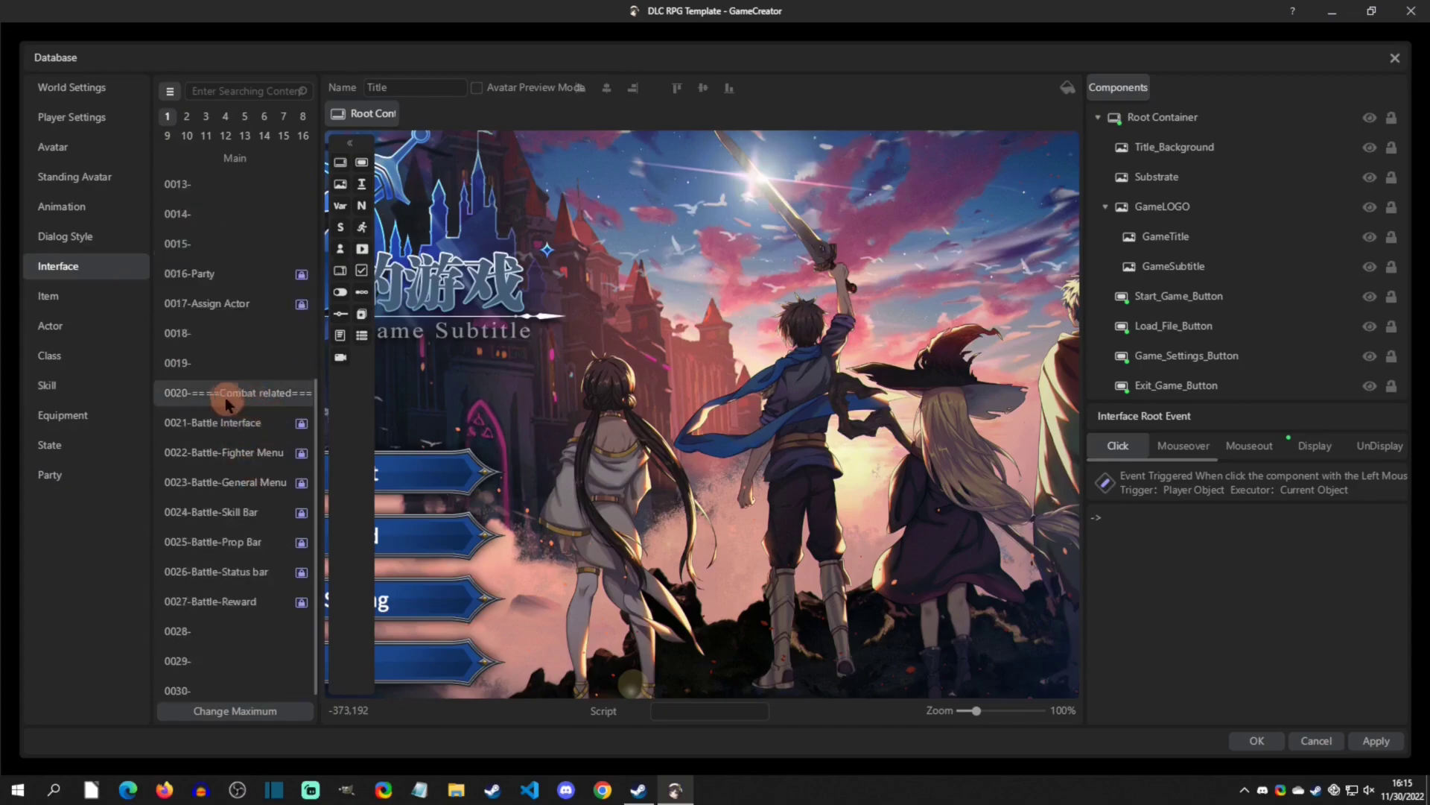
left_click(271, 418)
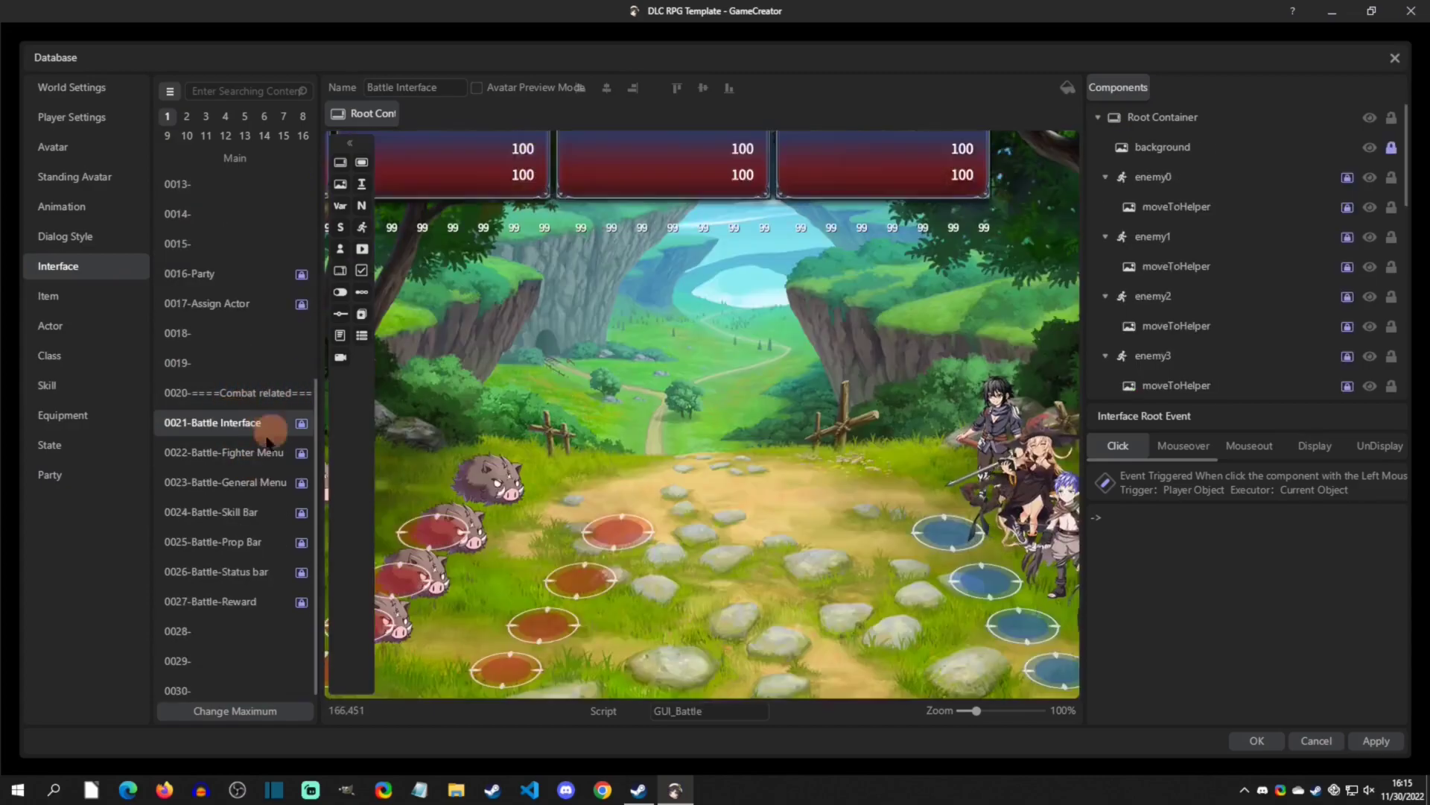
left_click(216, 453)
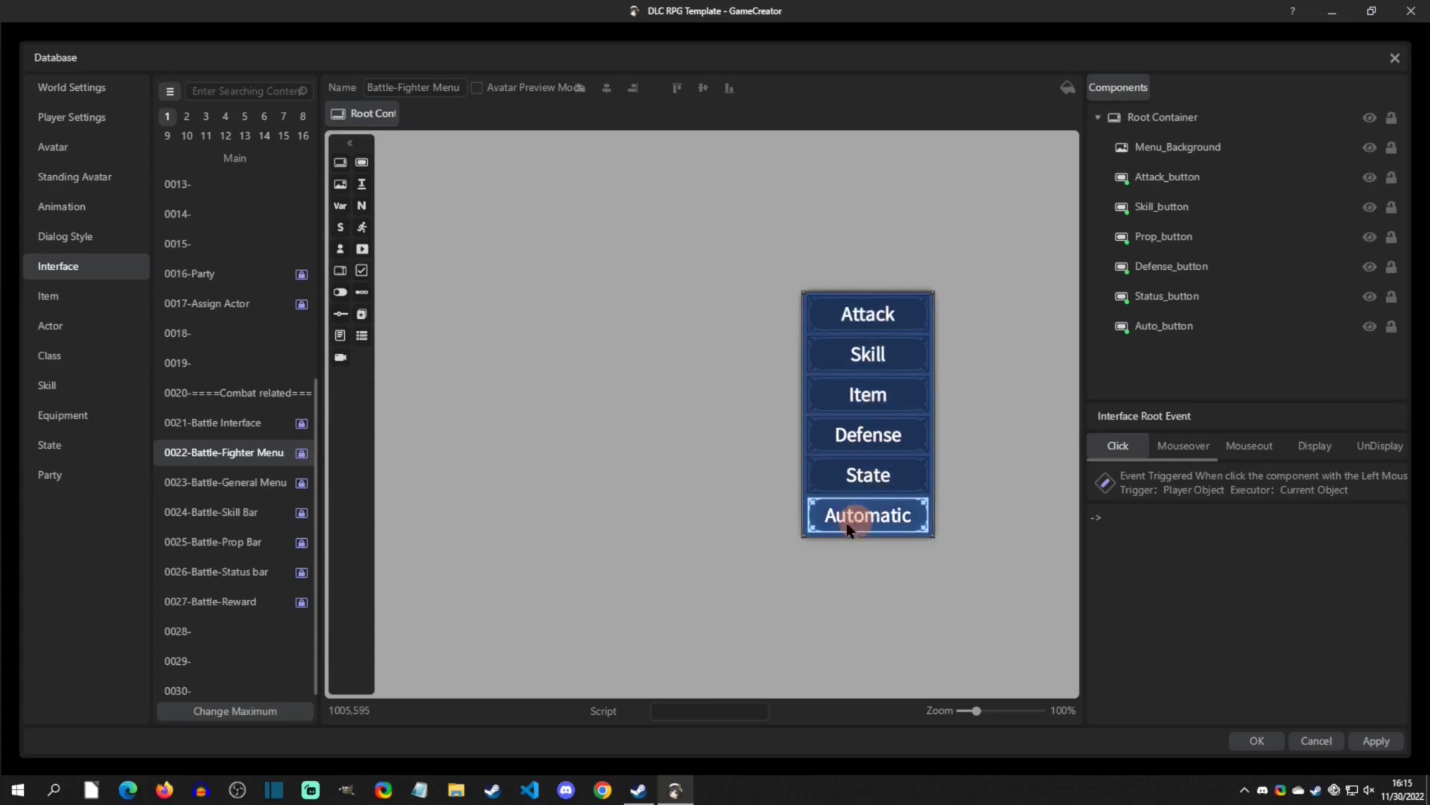
left_click(246, 484)
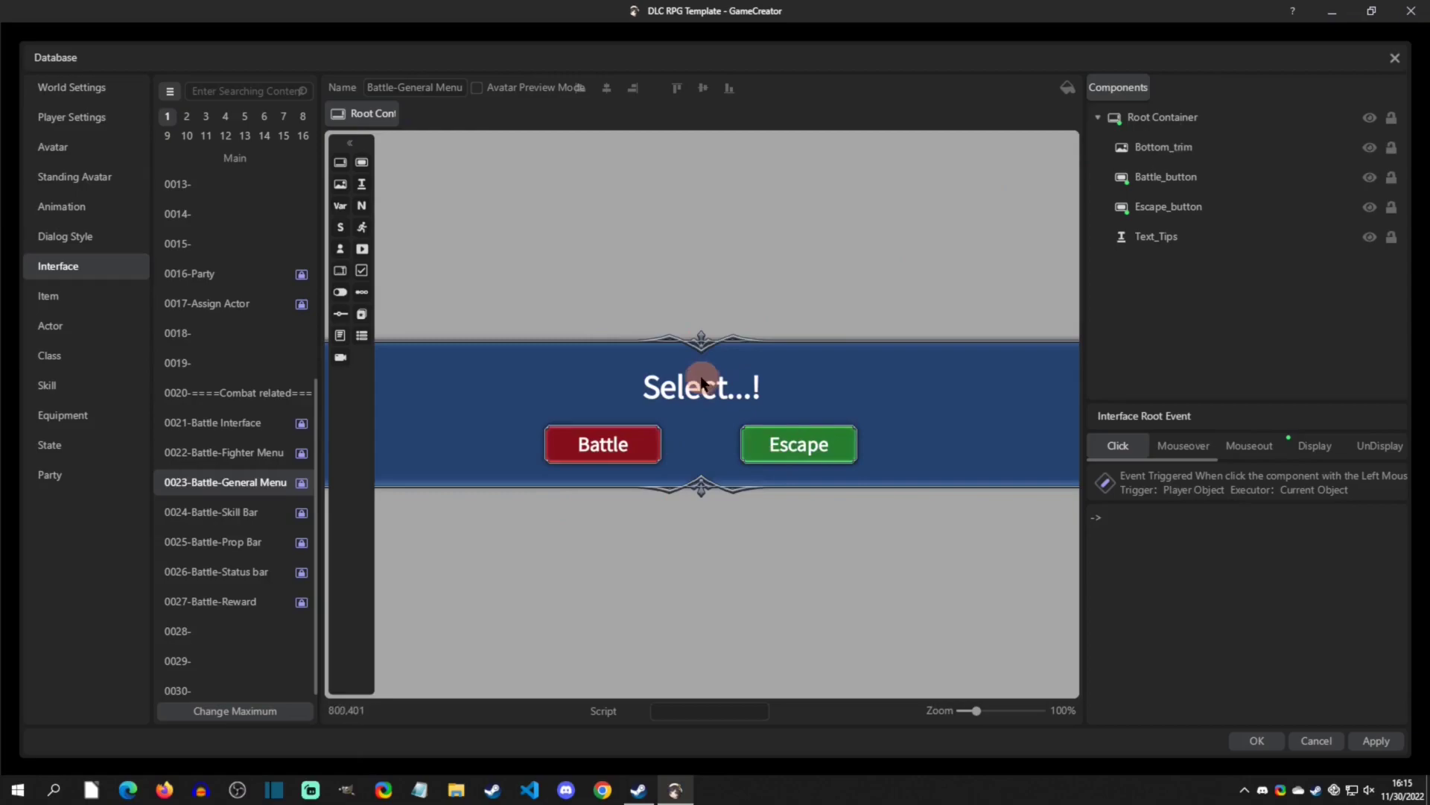
left_click(224, 513)
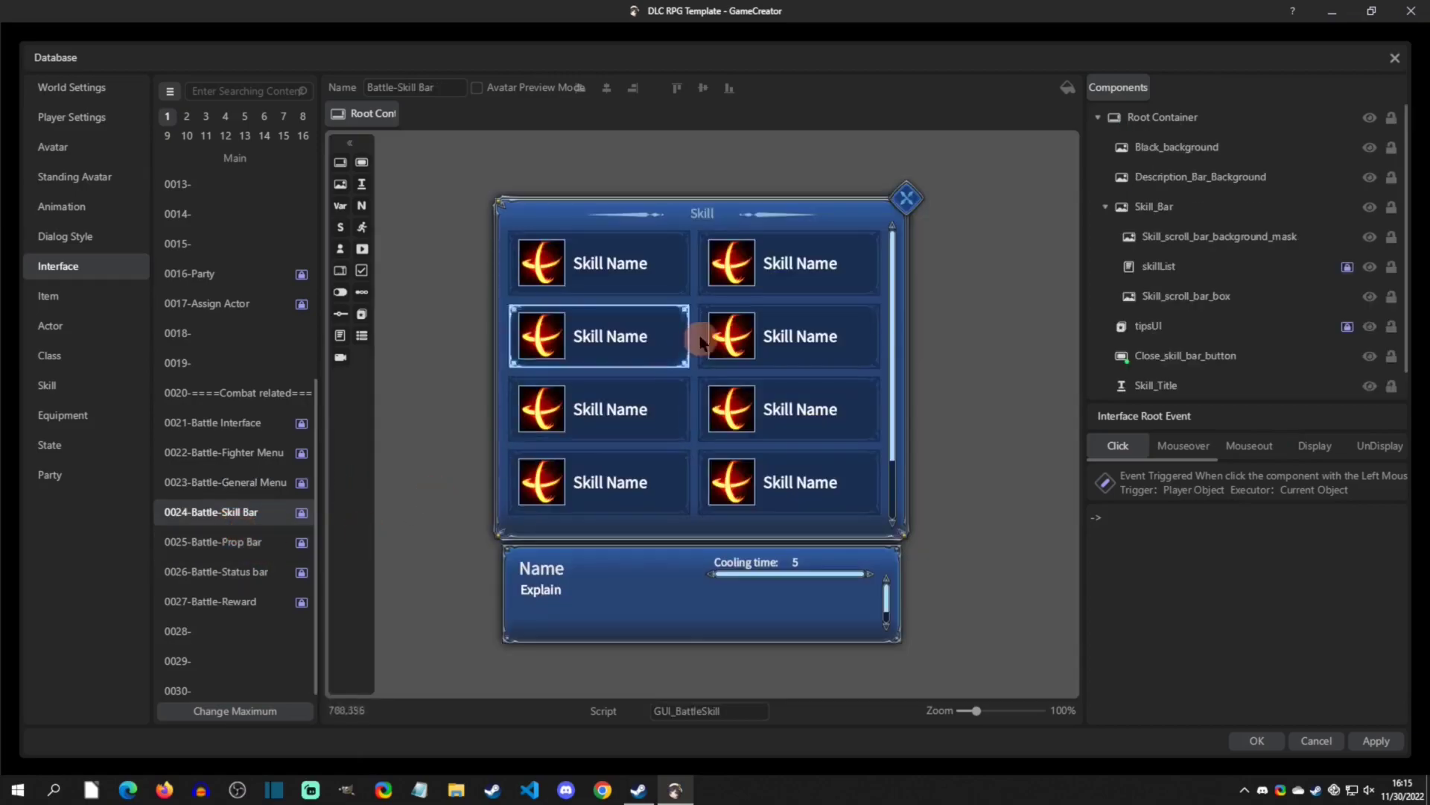
left_click(214, 547)
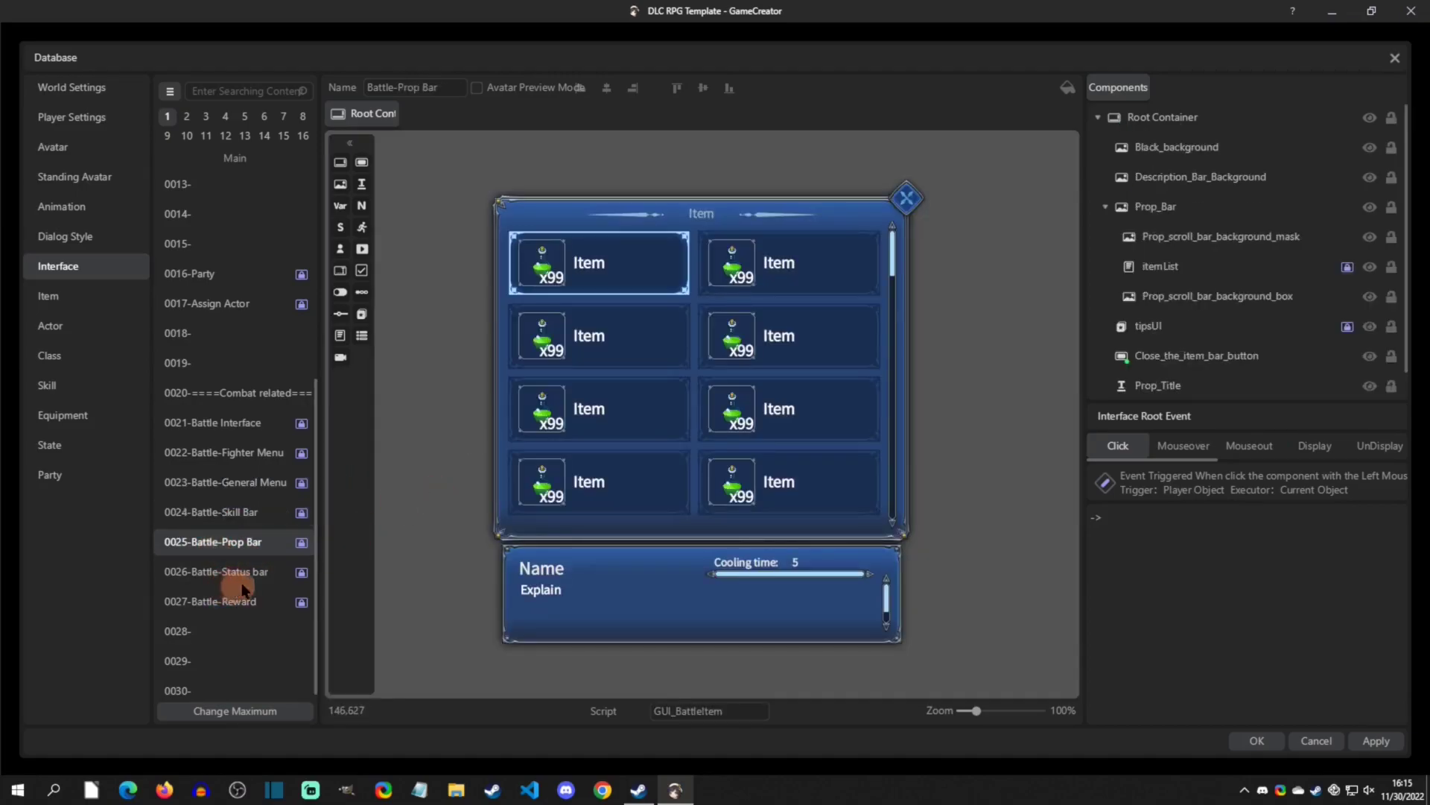
left_click(231, 594)
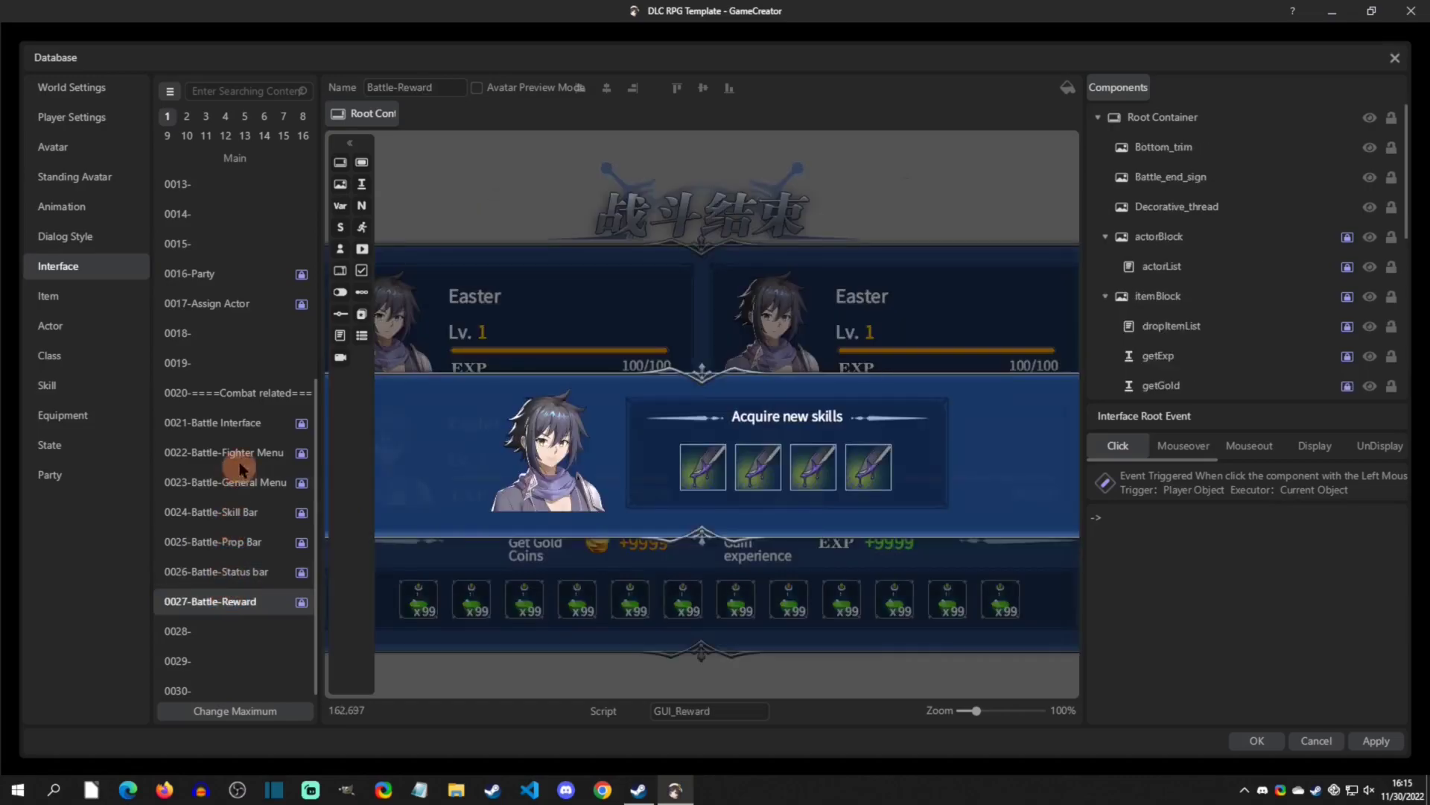
left_click(223, 423)
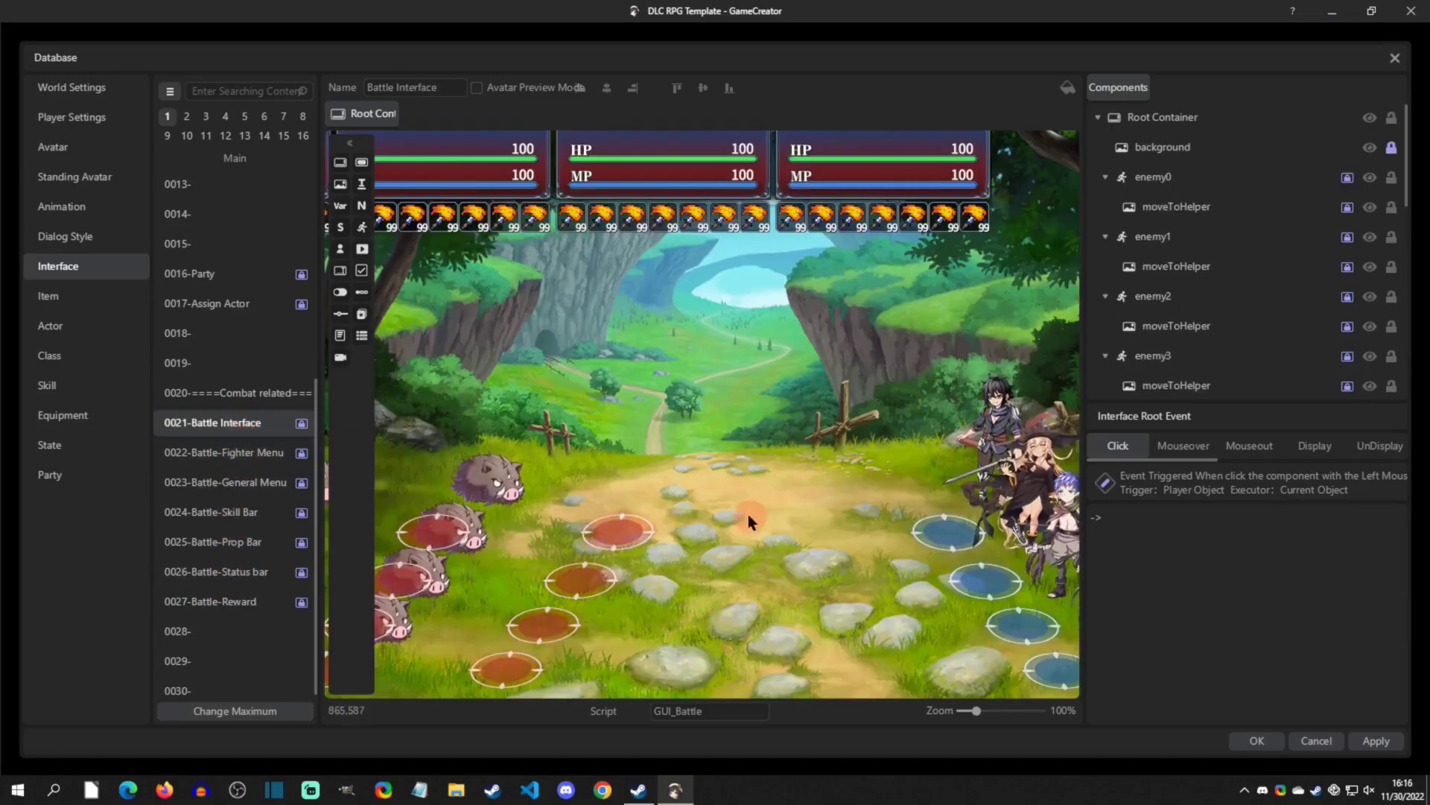
scroll(738, 499, "down", 2)
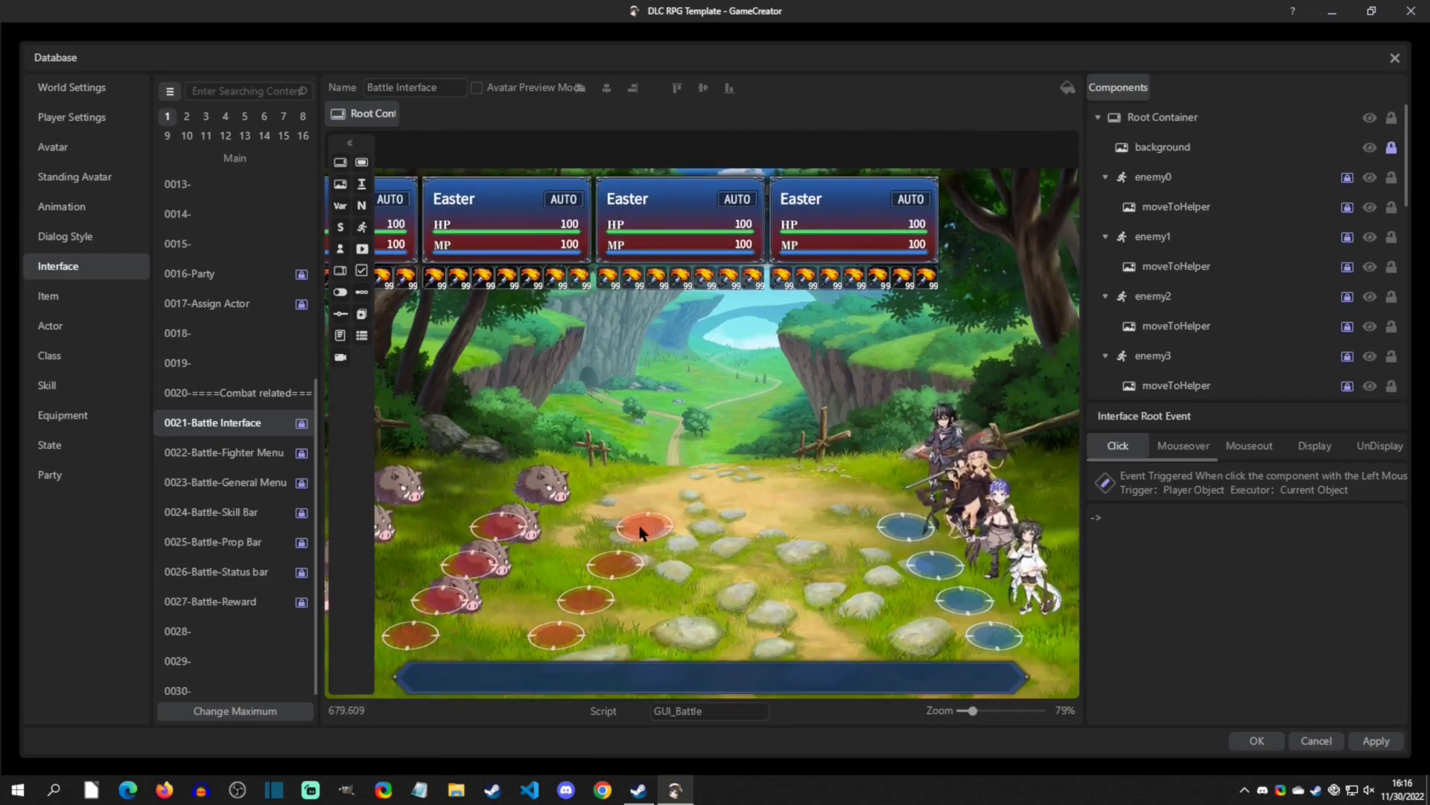
- Select enemy0, view its context actions, and select its moveToHelper placement marker
left_click(1188, 176)
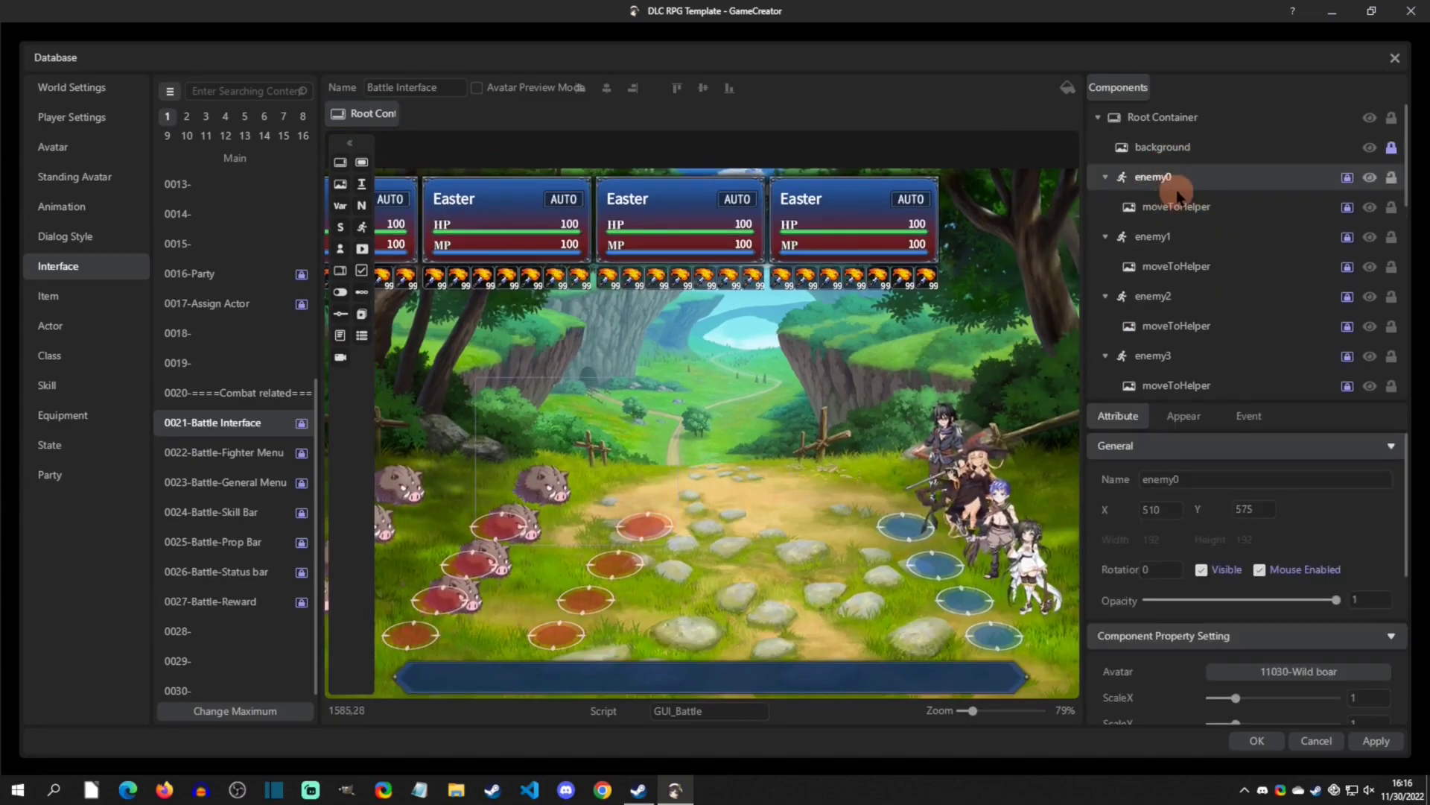
right_click(1162, 180)
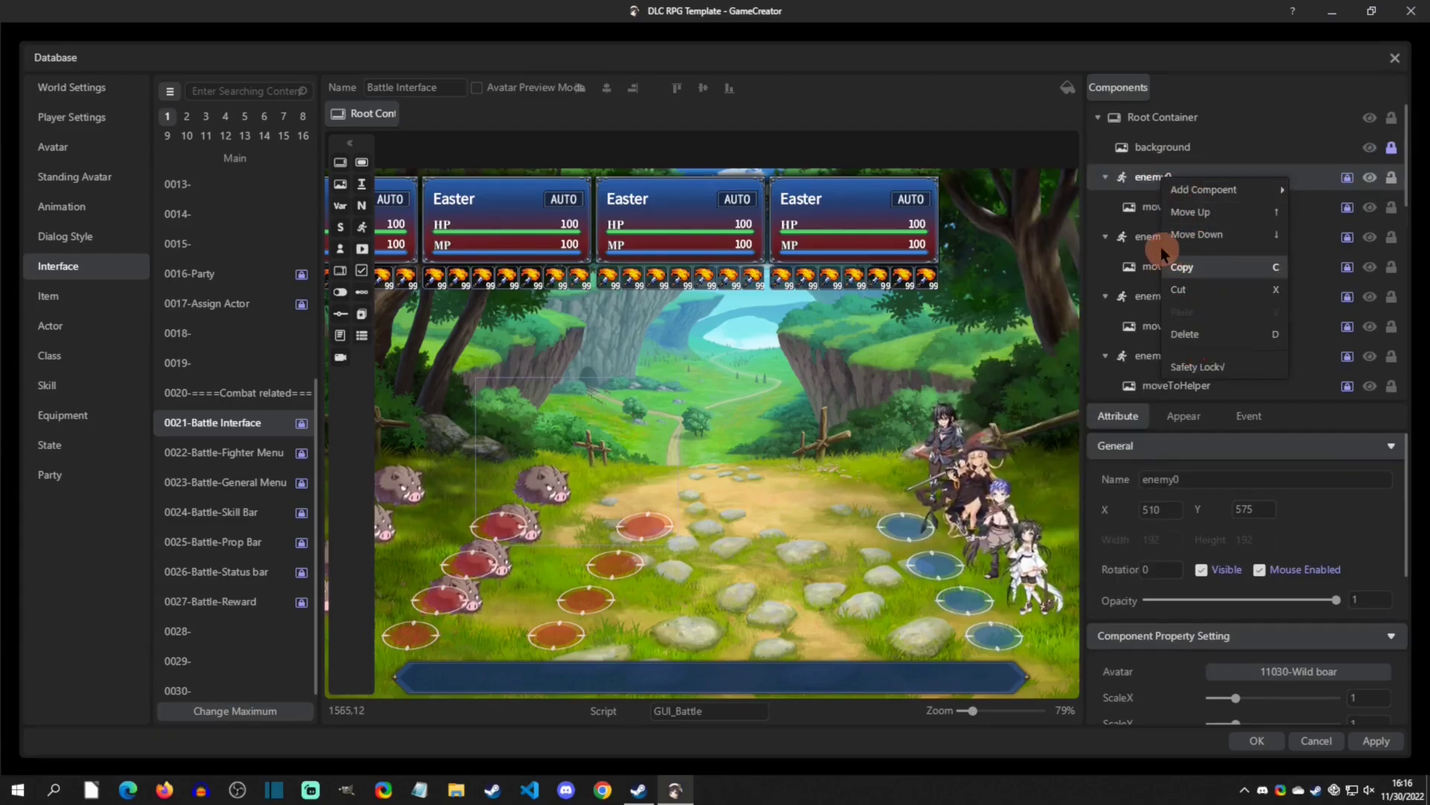
scroll(1341, 542, "down", 2)
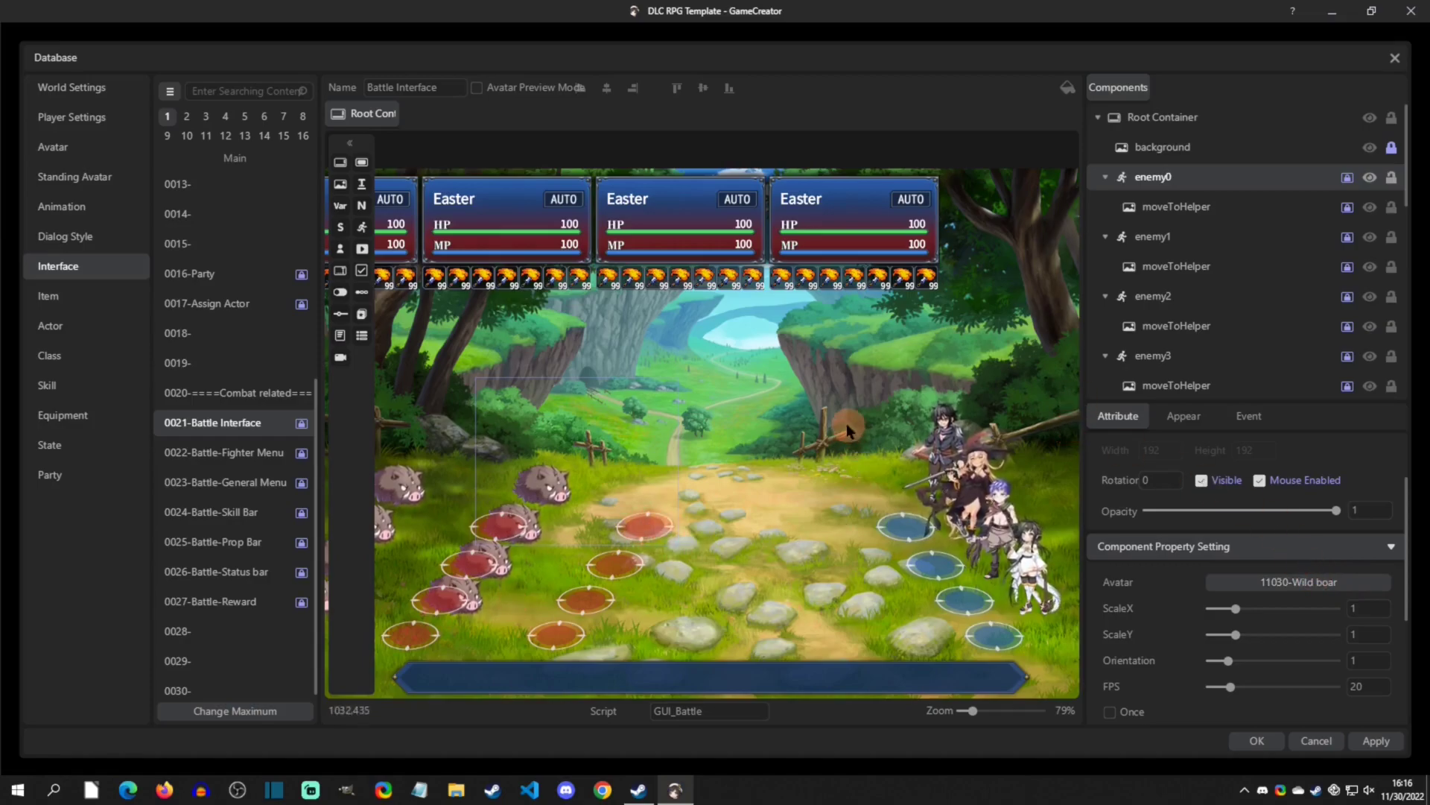
left_click(1201, 208)
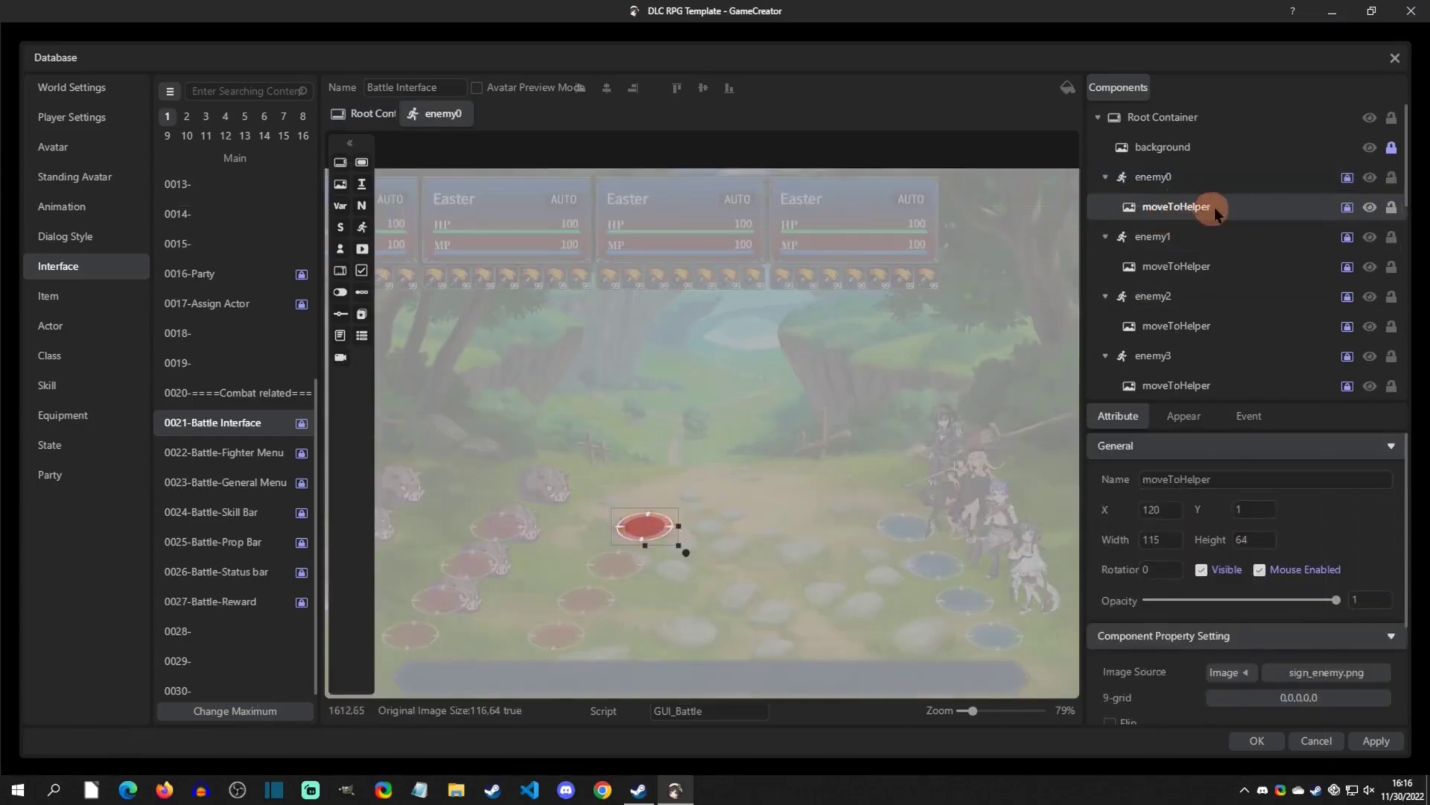
- Click around the battle layout canvas, then open the 0022-Battle-Fighter Menu layout
left_click(613, 565)
left_click(900, 466)
left_click(535, 553)
left_click(646, 519)
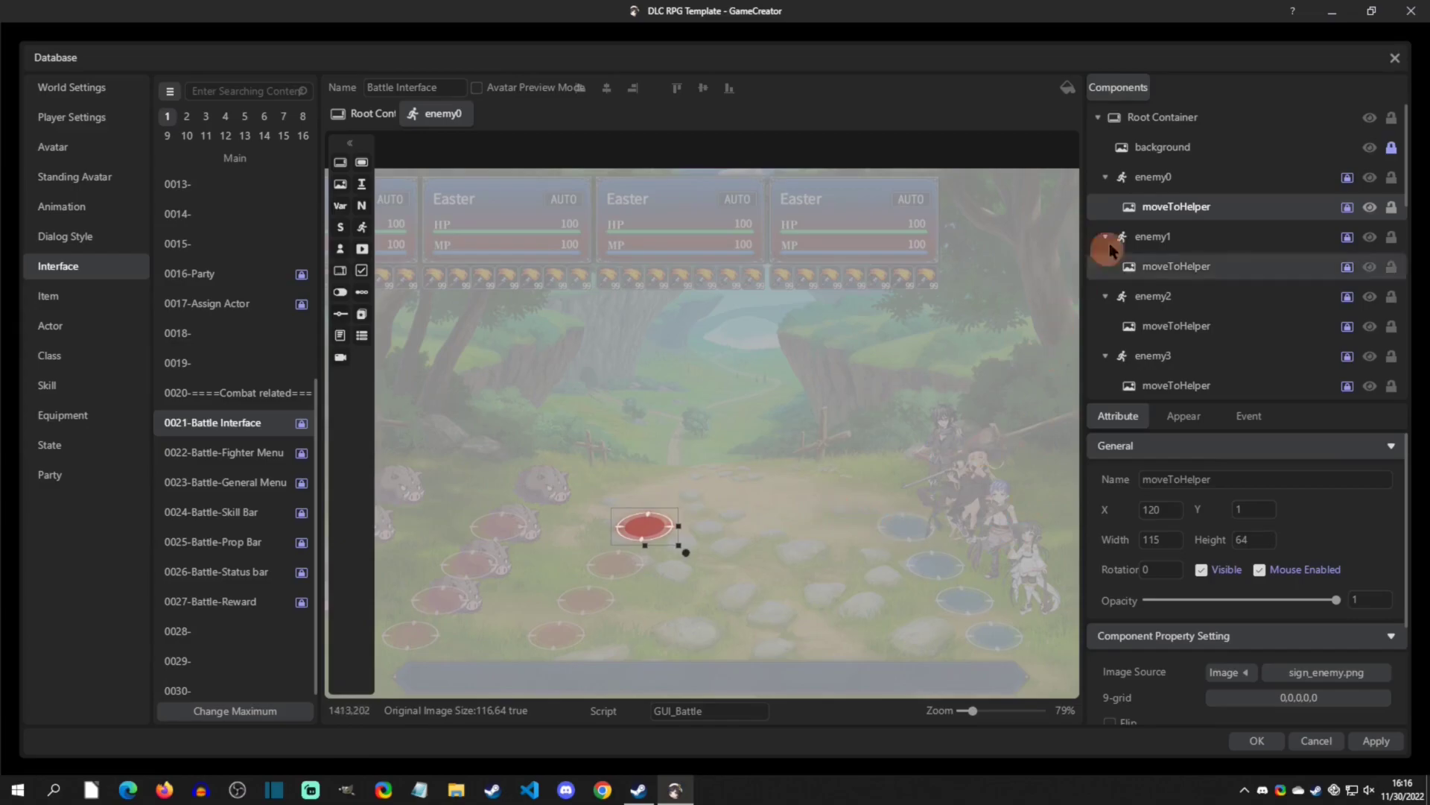
scroll(1158, 231, "down", 4)
scroll(1163, 235, "up", 5)
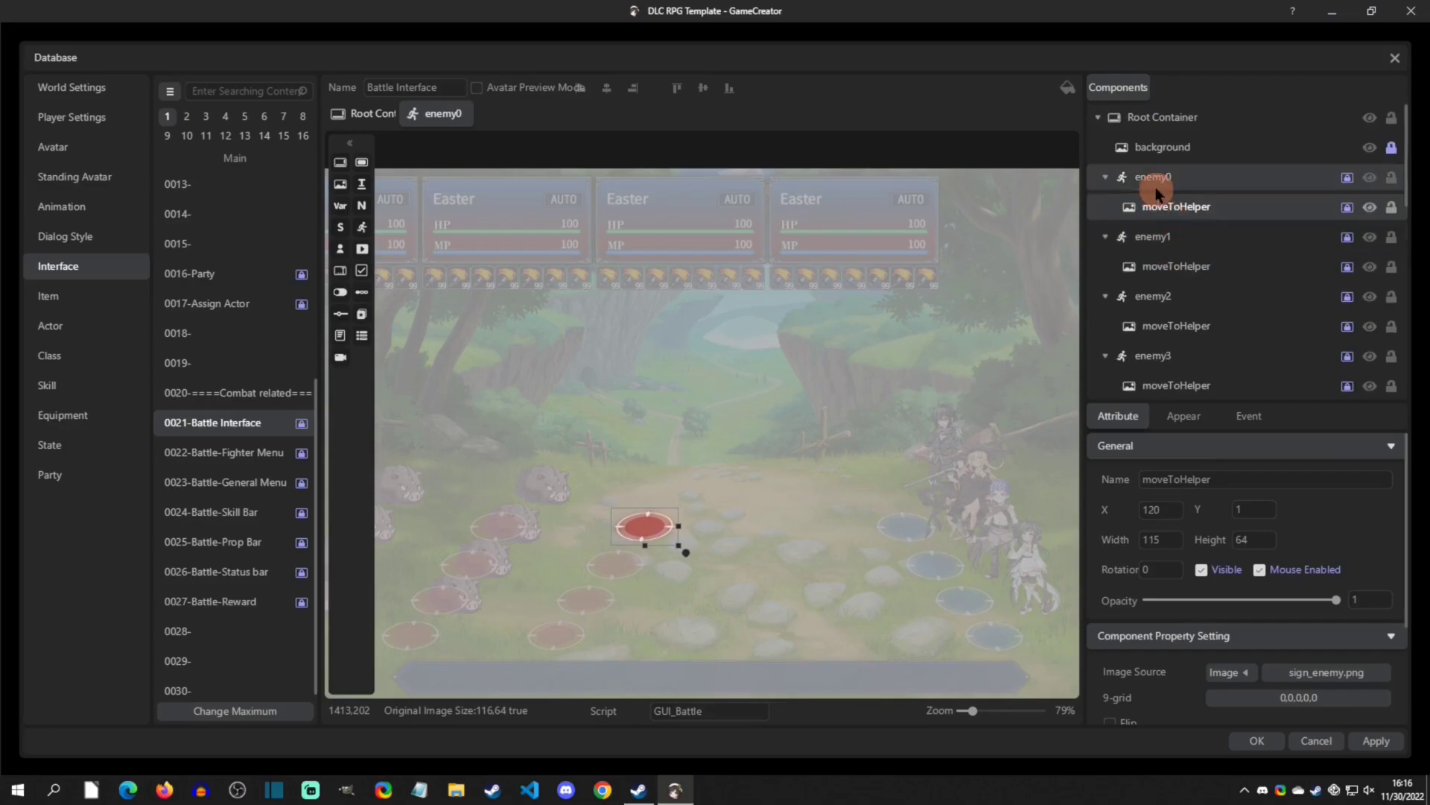
left_click(223, 452)
- Browse the General Menu, Skill Bar, Prop Bar, Status bar and Reward layouts, then reopen 0021-Battle Interface
left_click(226, 488)
left_click(227, 512)
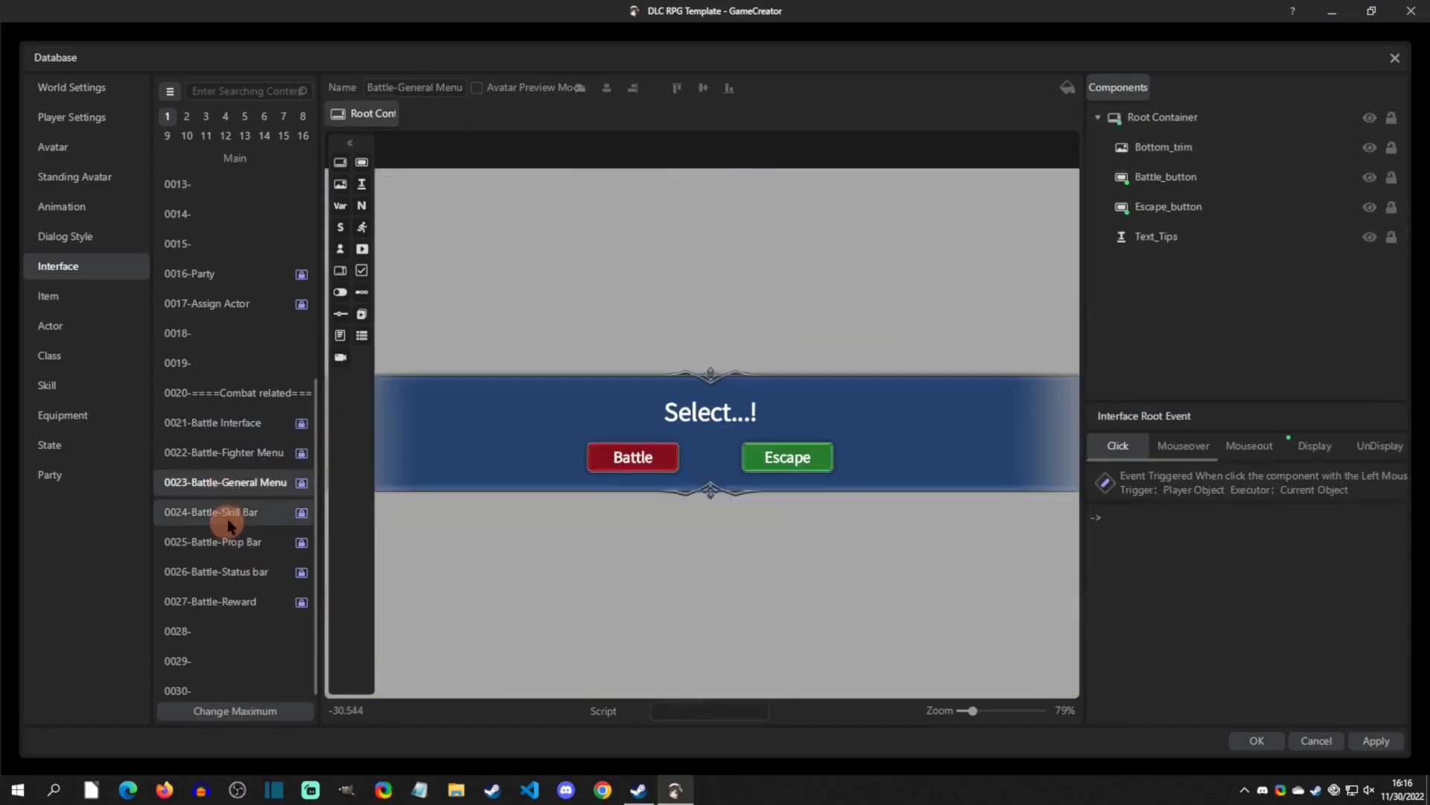
left_click(224, 542)
left_click(223, 571)
left_click(223, 602)
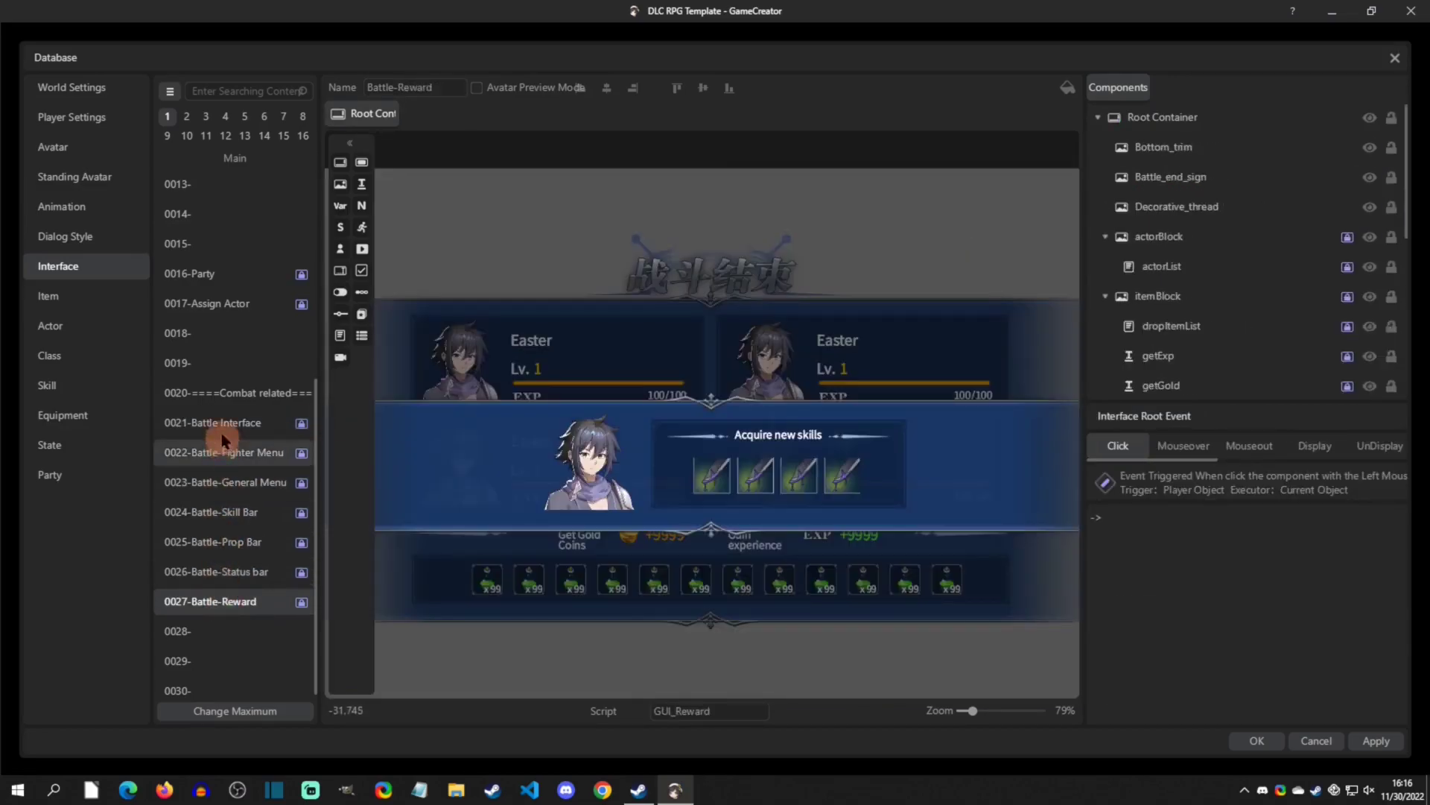
left_click(272, 423)
- Select enemy0 and review its Attribute, Appear and Event tabs, ending on Attribute
left_click(1153, 158)
left_click(1162, 174)
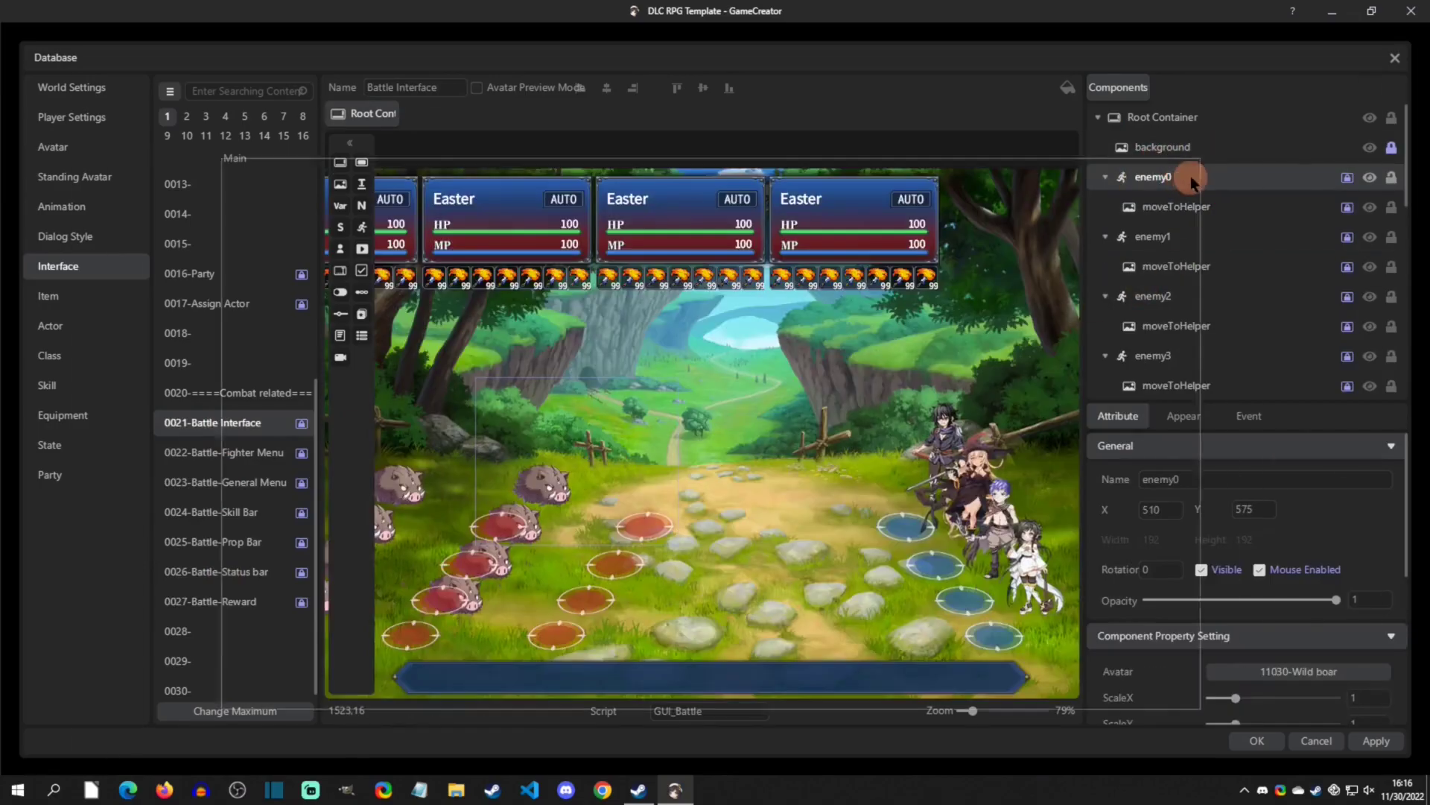
scroll(1236, 589, "down", 5)
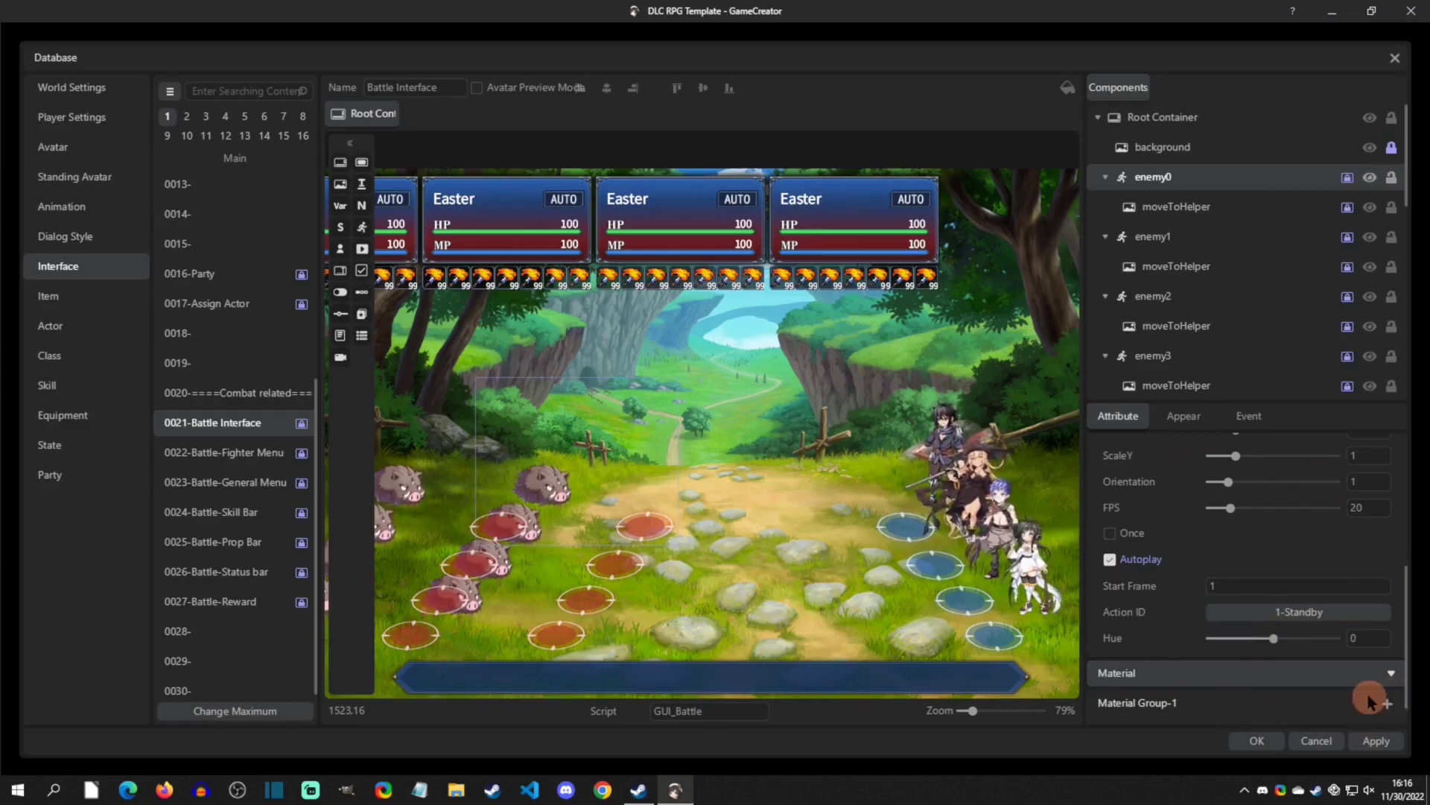
scroll(1282, 567, "up", 10)
left_click(1187, 414)
left_click(1252, 417)
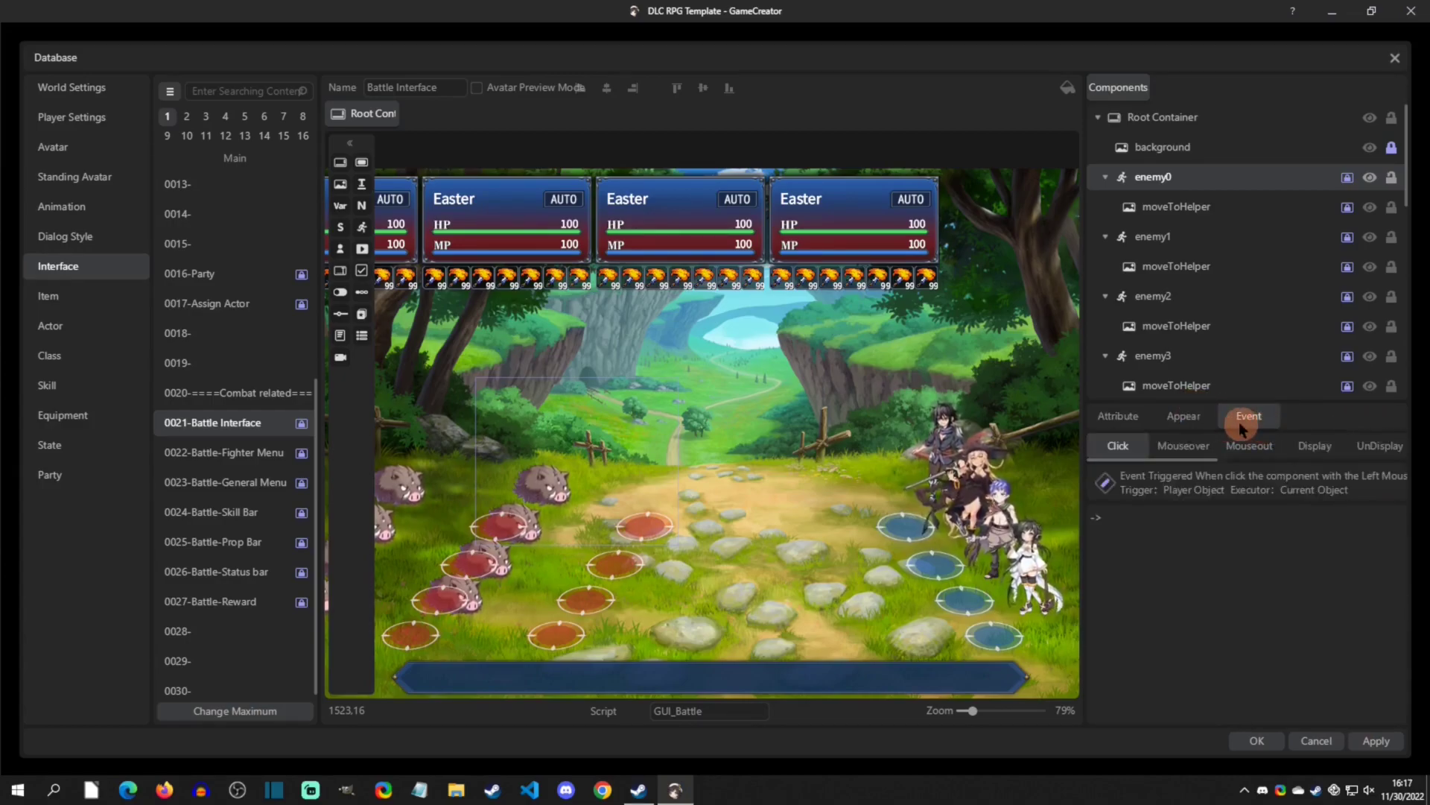
left_click(1184, 416)
left_click(1118, 417)
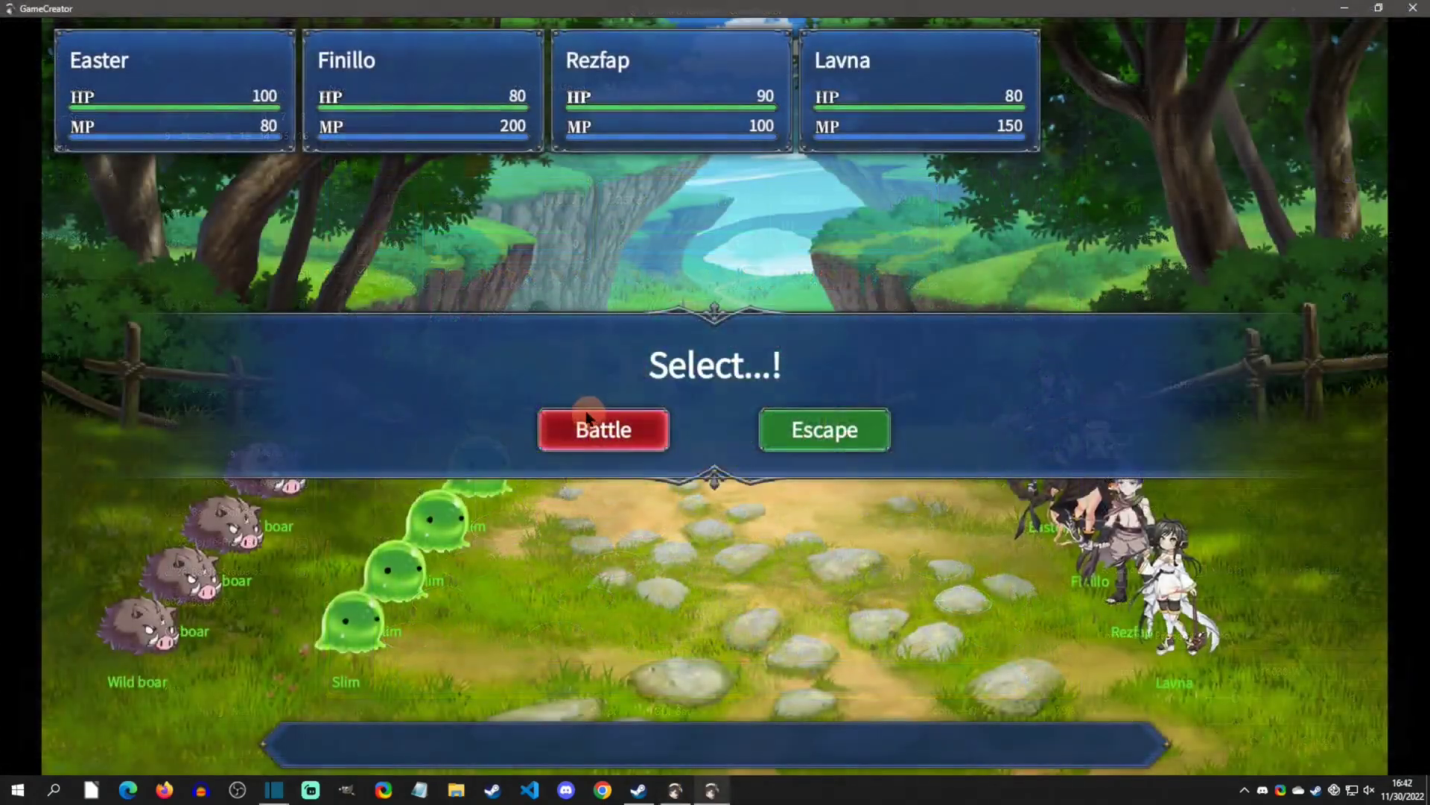
- Choose Battle, start then cancel an attack, and open and close the skill list
left_click(600, 428)
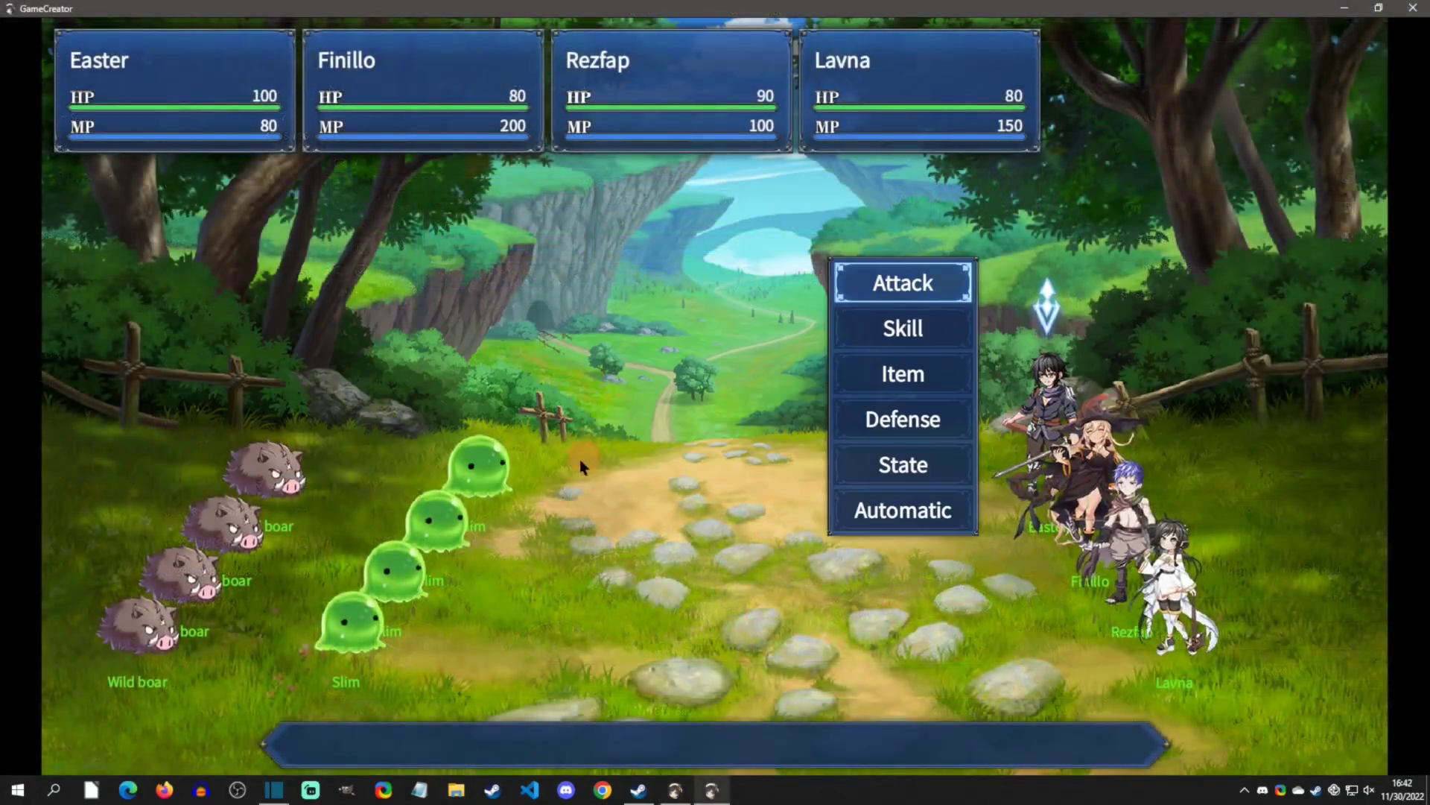
key("Return")
key("Escape")
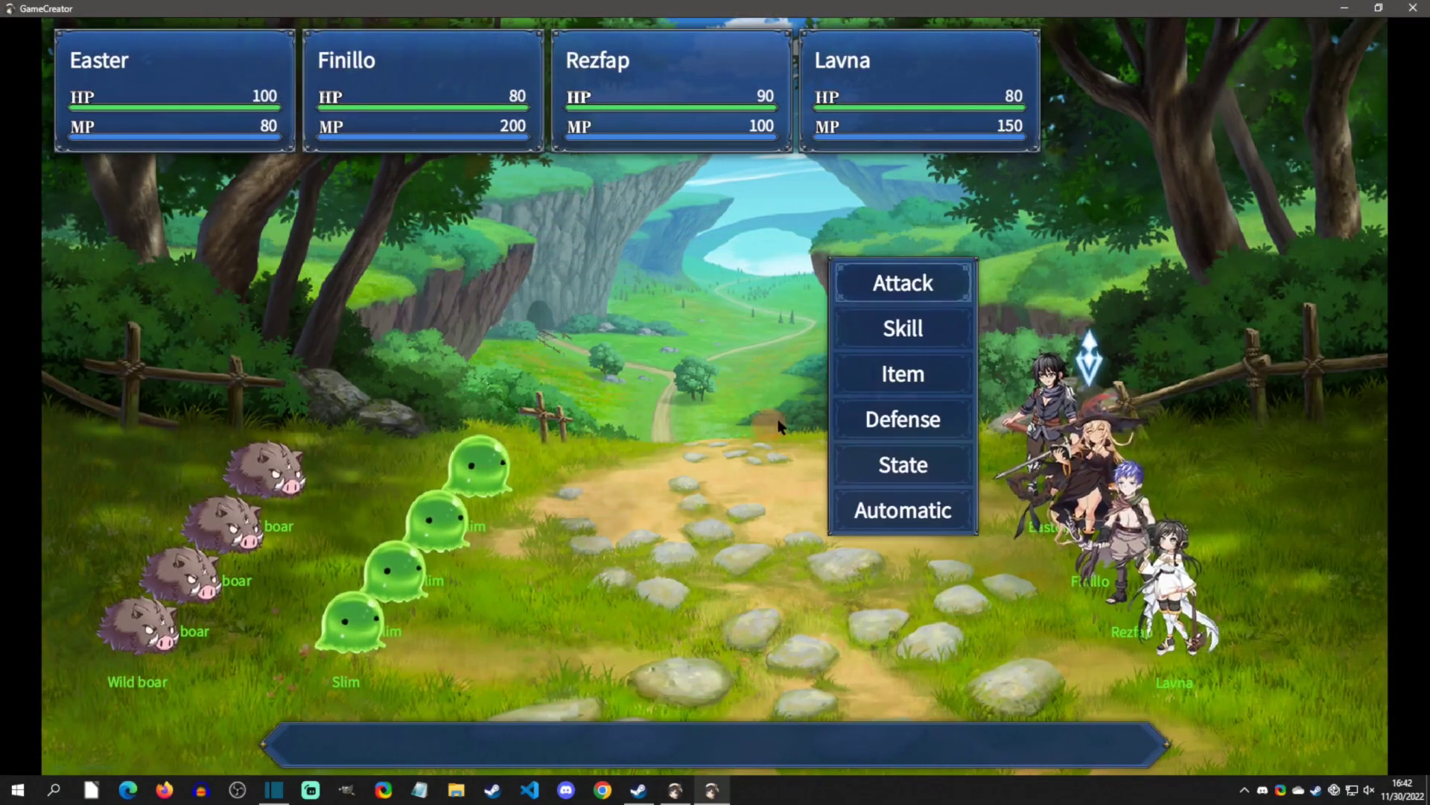
left_click(892, 333)
key("Escape")
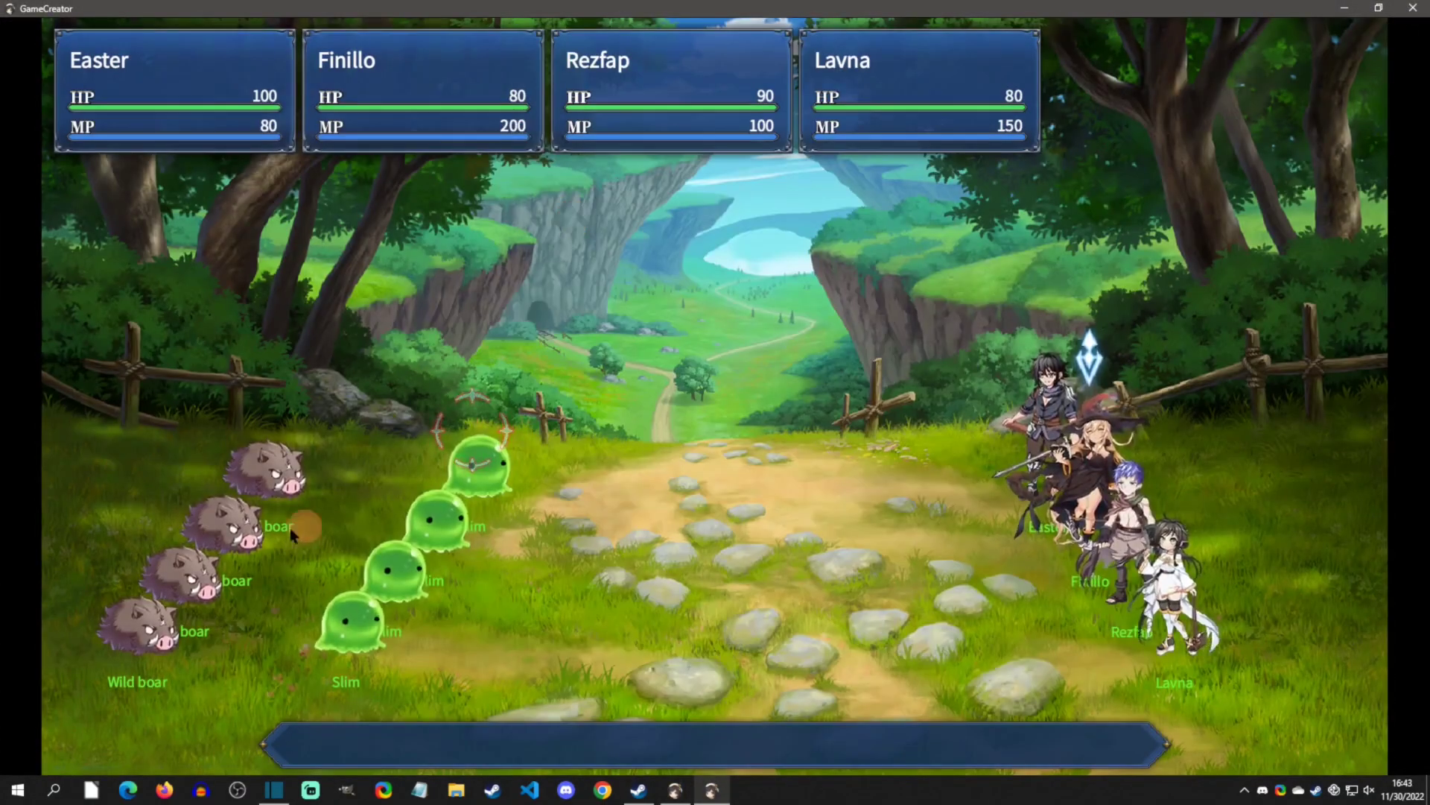
- Use Poisoned on the bottom slime, then cast Recovery on the whole party
left_click(923, 334)
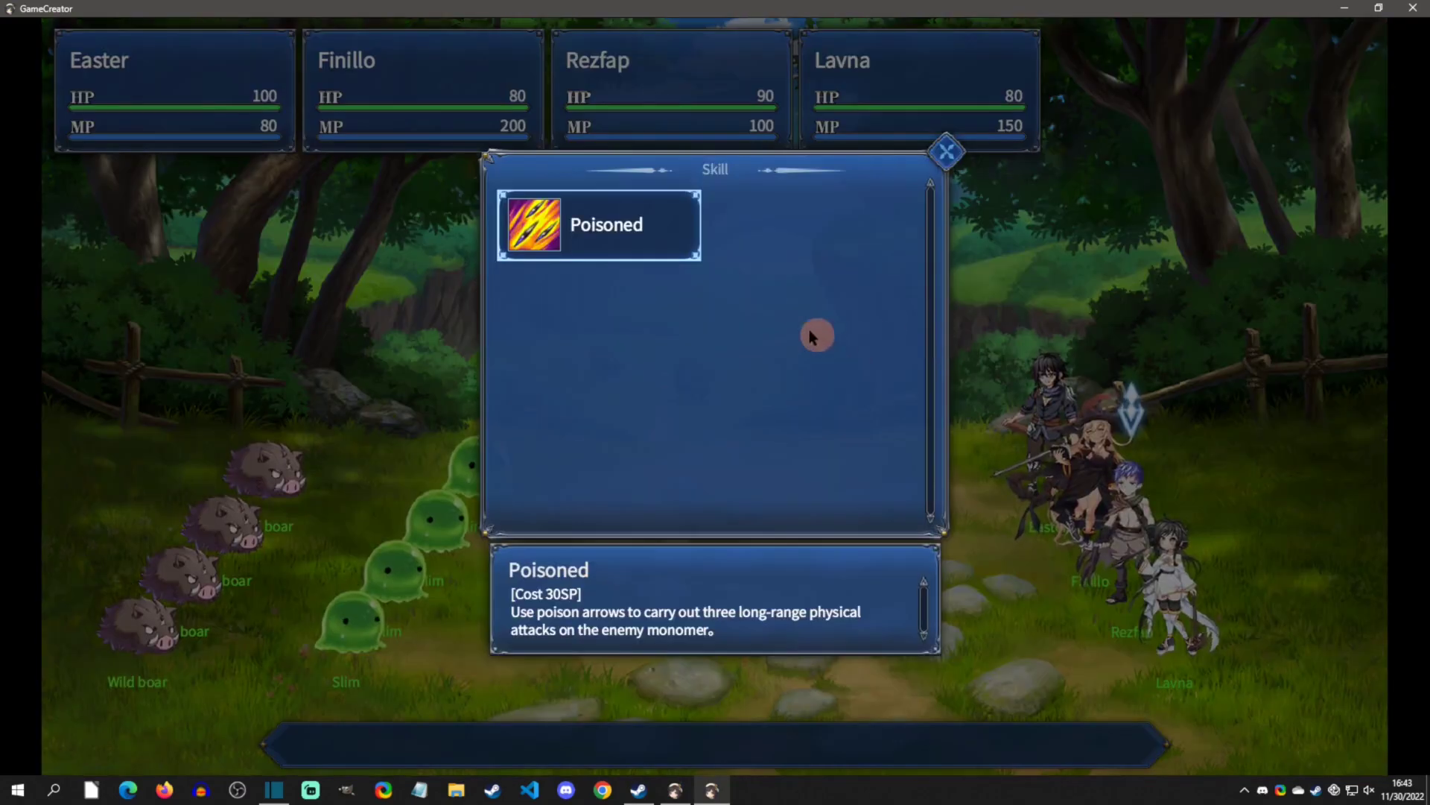
key("Return")
left_click(372, 644)
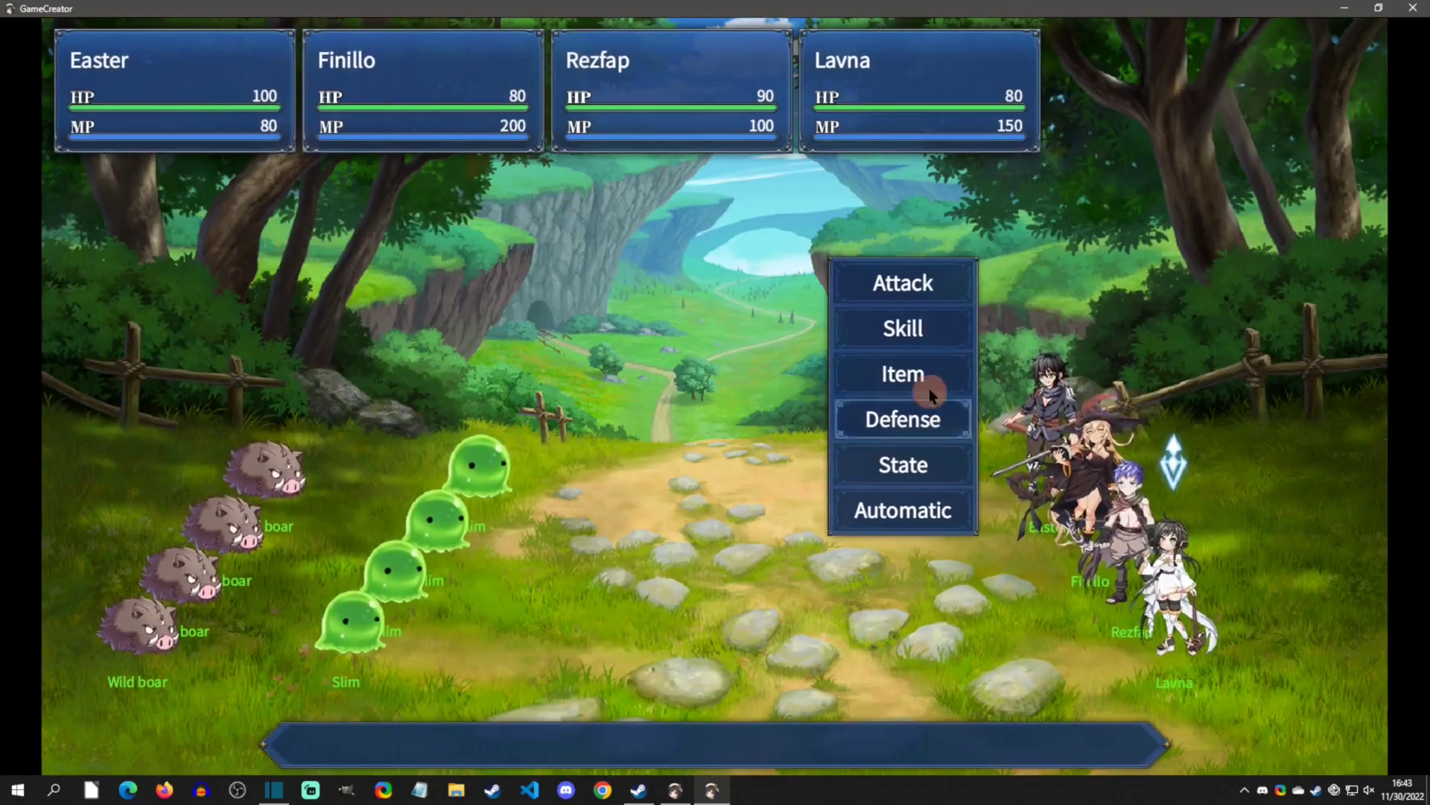
left_click(913, 334)
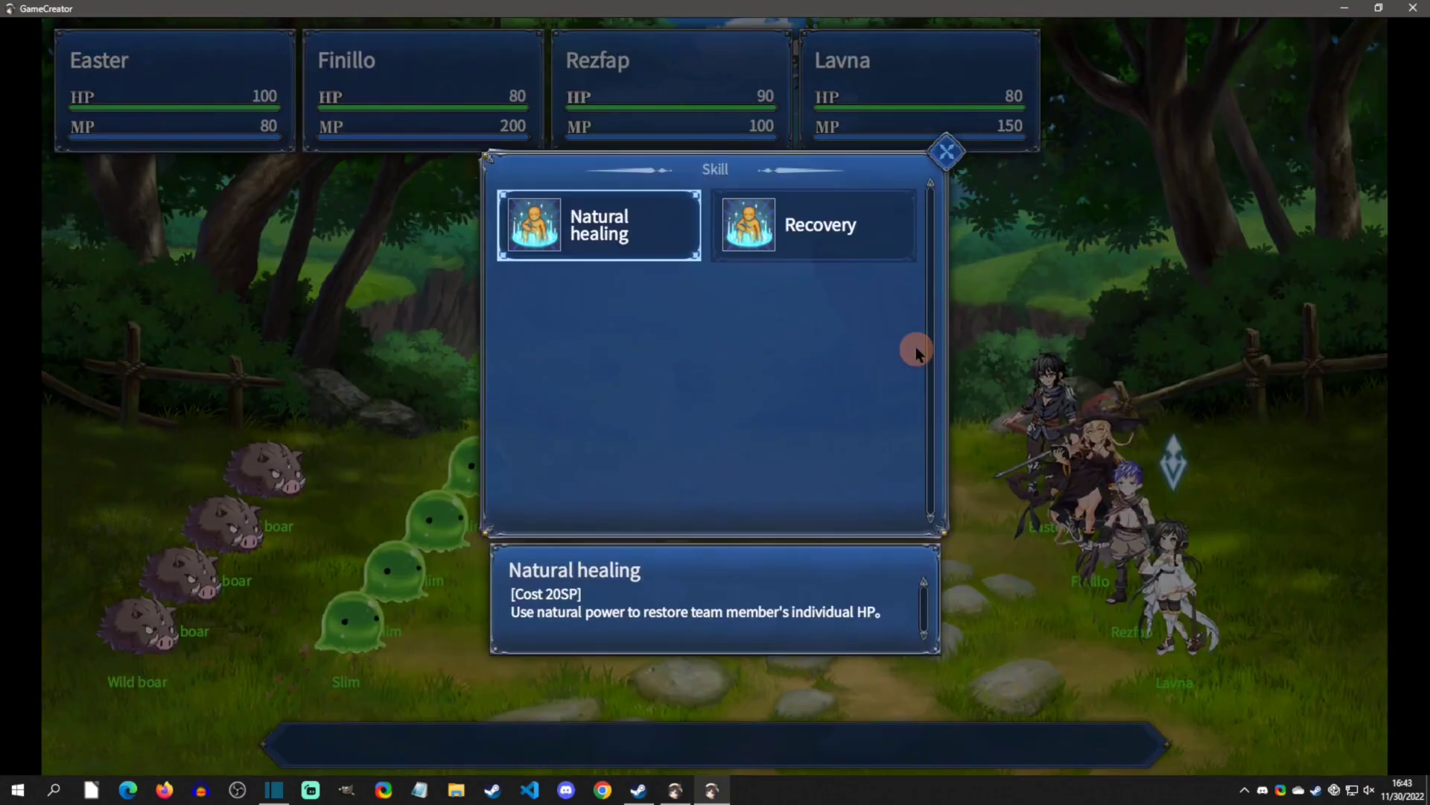
left_click(824, 224)
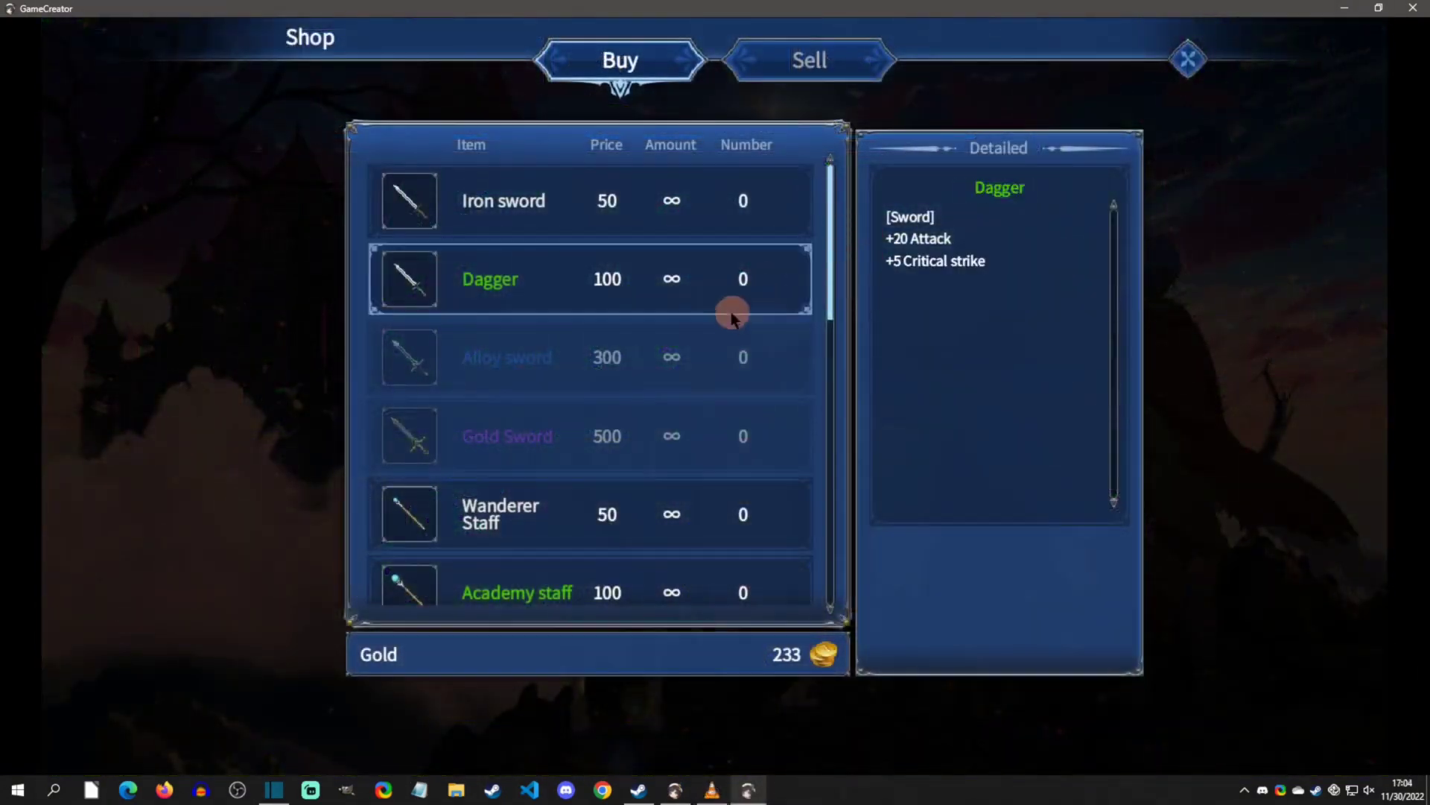
- Buy one Iron sword and one Dagger, leaving 83 gold, then show the Sell list
scroll(733, 342, "down", 5)
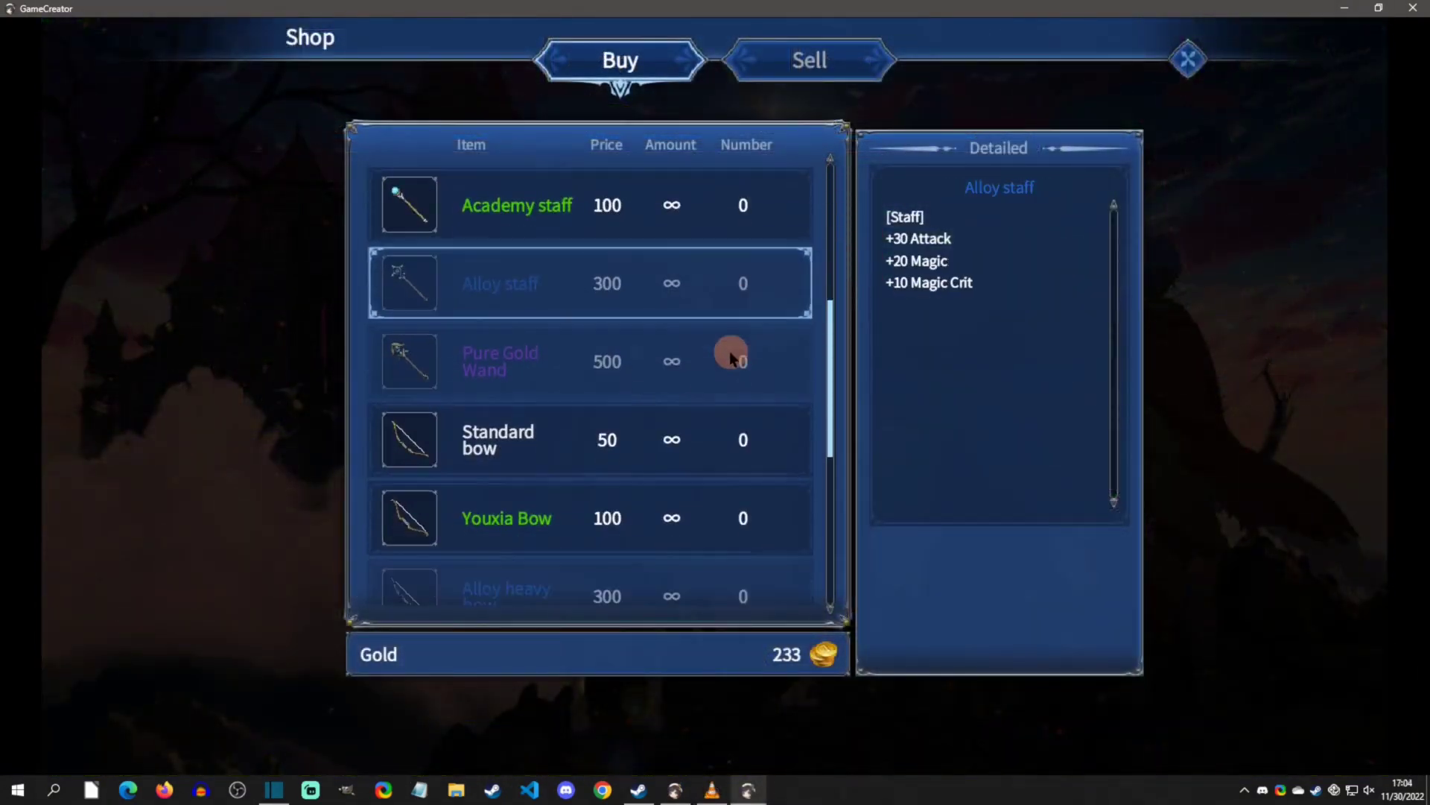
scroll(733, 345, "up", 3)
scroll(584, 268, "up", 2)
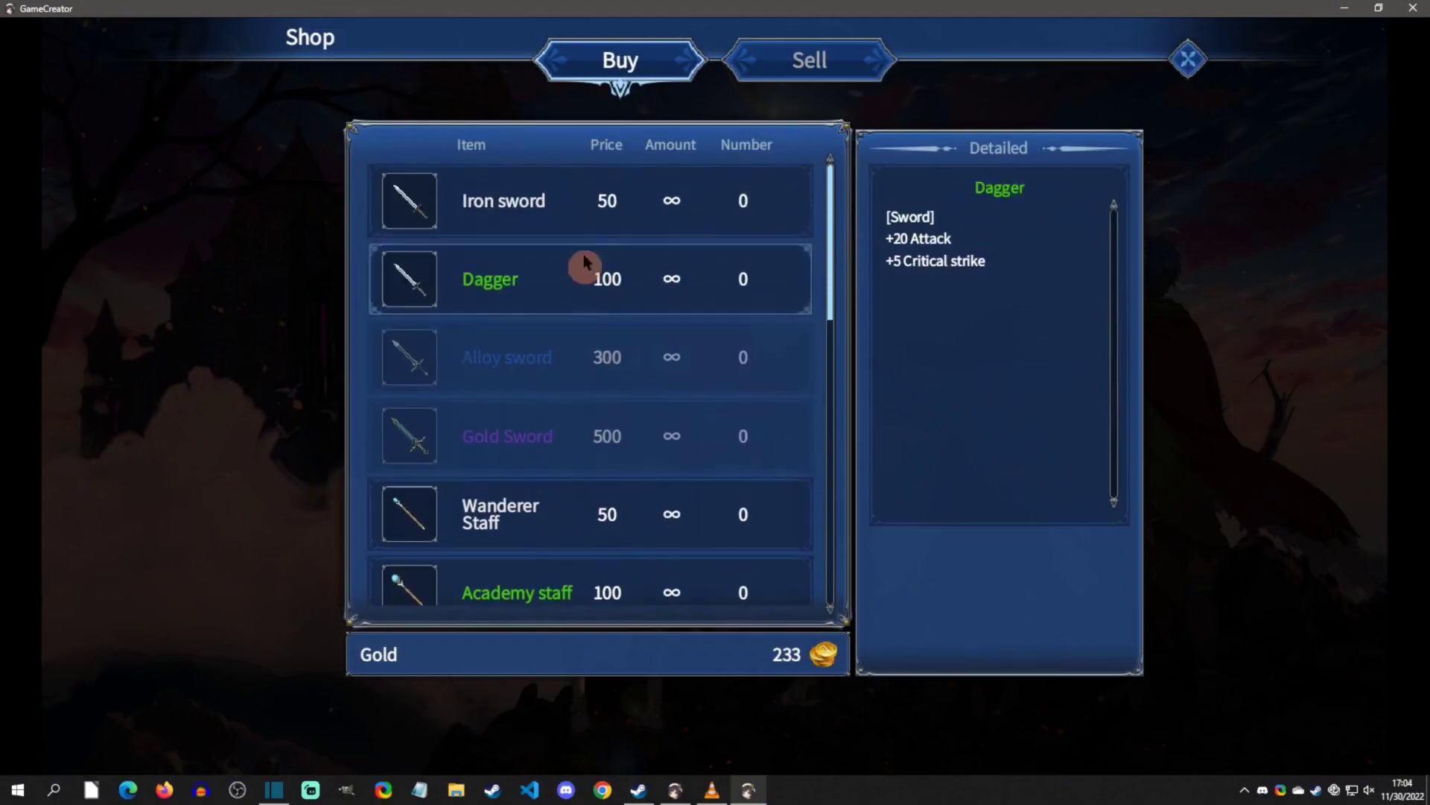
left_click(578, 214)
left_click(964, 655)
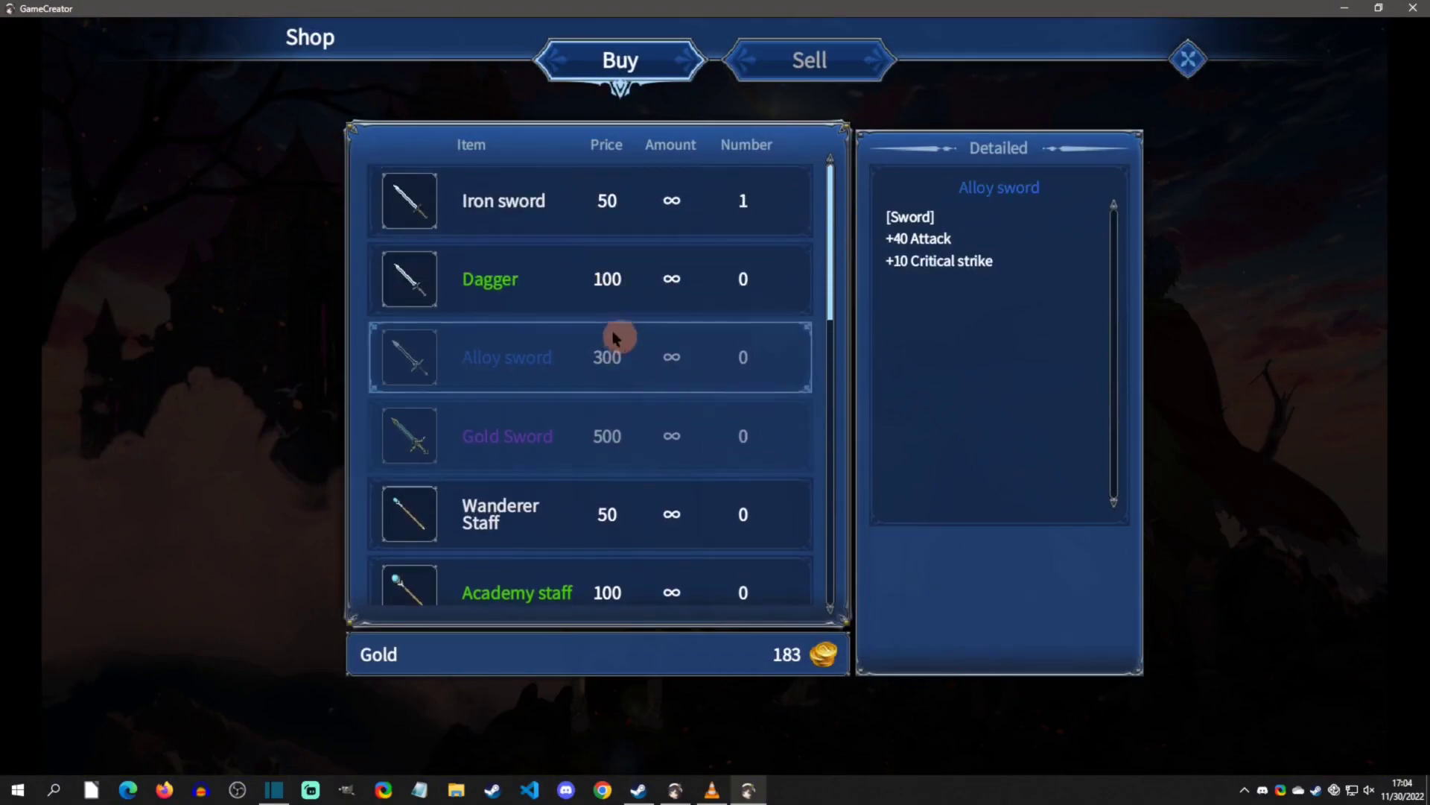
left_click(526, 287)
left_click(947, 662)
left_click(772, 58)
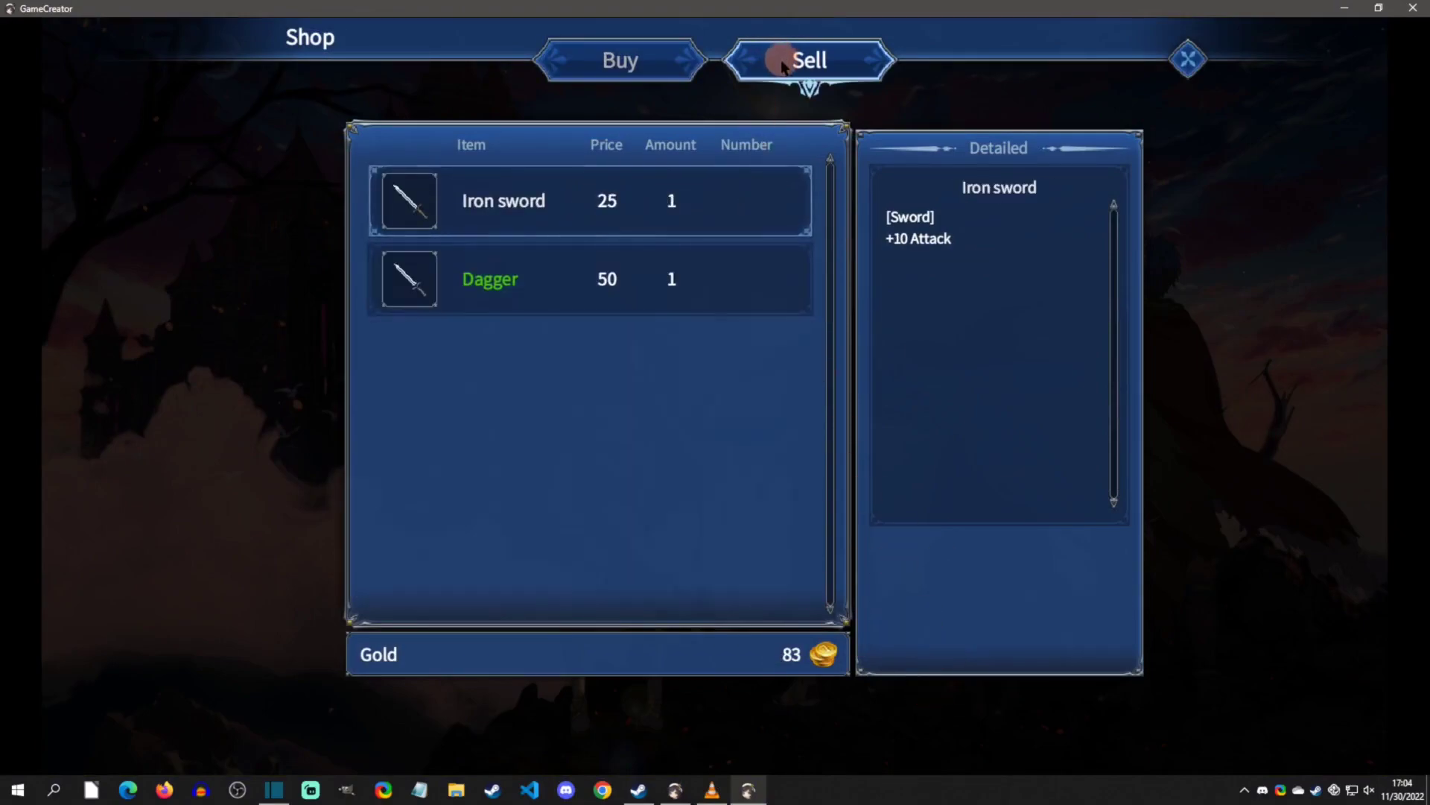